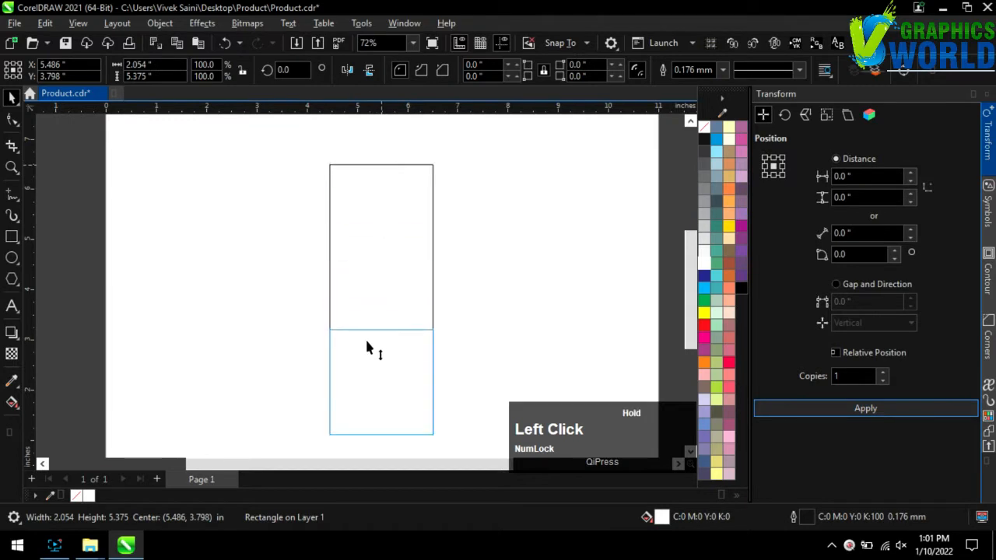
Shrink the rectangle copy to a bottom strip about 0.28" high and fill it dark green (C93 M42 Y100 K50) without outline.
{"action": "left_click_drag", "start_coordinate": [369, 348], "coordinate": [370, 382]}
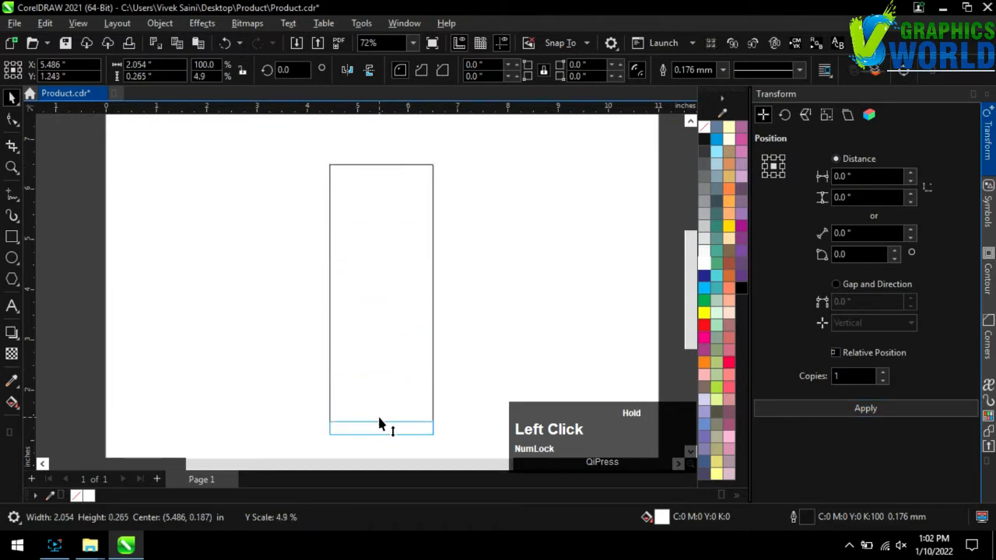
{"action": "left_click_drag", "start_coordinate": [379, 422], "coordinate": [379, 421]}
{"action": "left_click", "coordinate": [704, 304]}
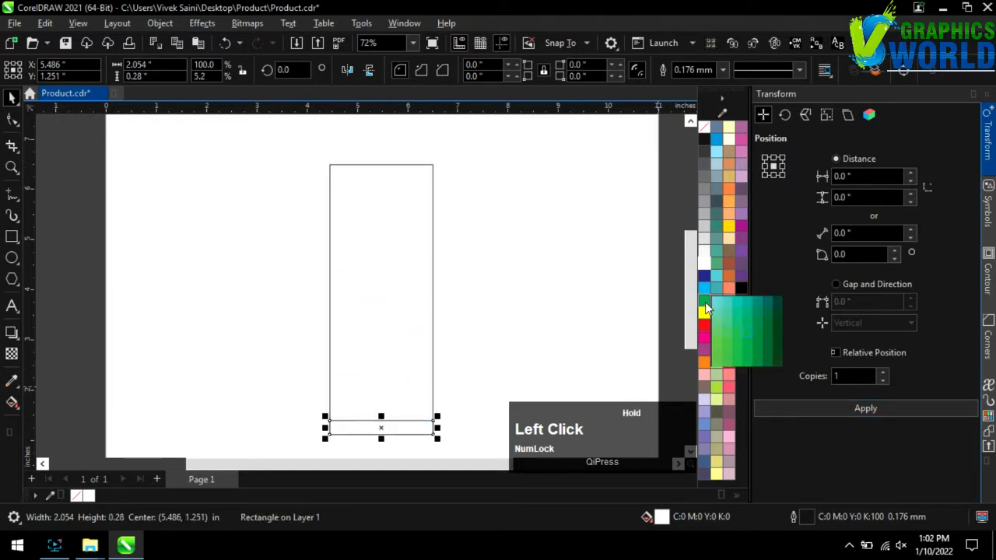
{"action": "left_click", "coordinate": [774, 336]}
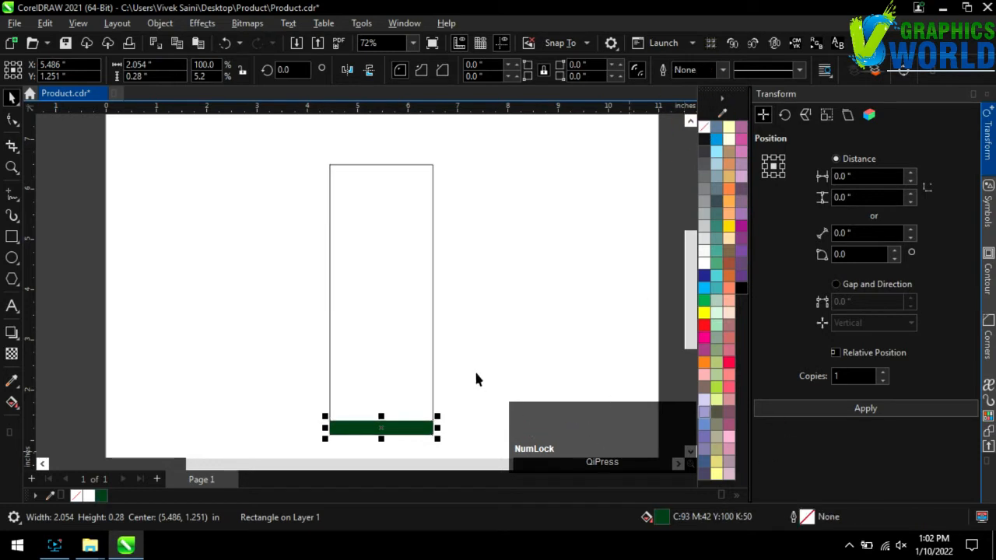
Duplicate the dark green strip as a thin strip about 0.046" high directly above it, filled lime green (C40 M0 Y100 K0).
{"action": "left_click", "coordinate": [788, 408]}
{"action": "scroll", "coordinate": [384, 436], "scroll_direction": "up", "scroll_amount": 4}
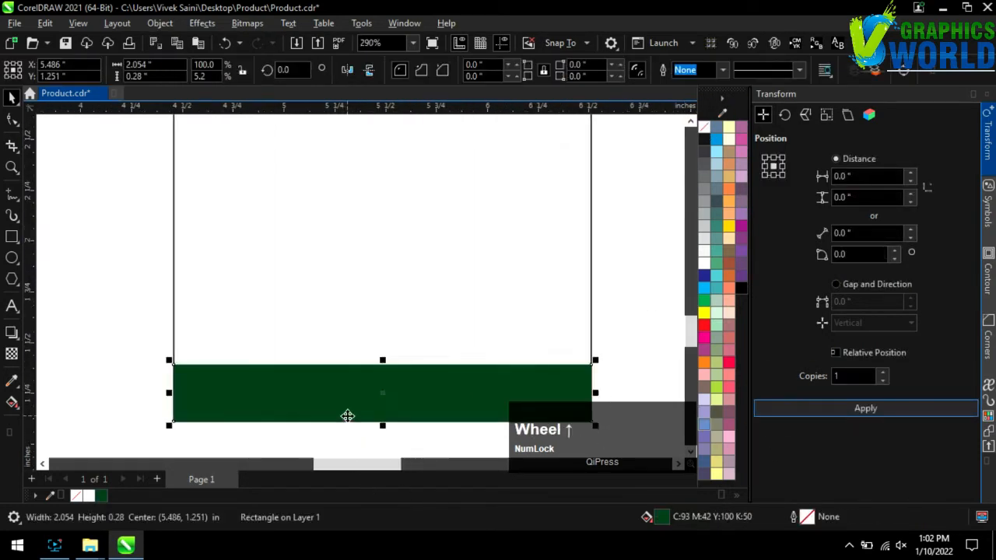
{"action": "scroll", "coordinate": [348, 416], "scroll_direction": "up", "scroll_amount": 1}
{"action": "left_click_drag", "start_coordinate": [388, 427], "coordinate": [386, 351]}
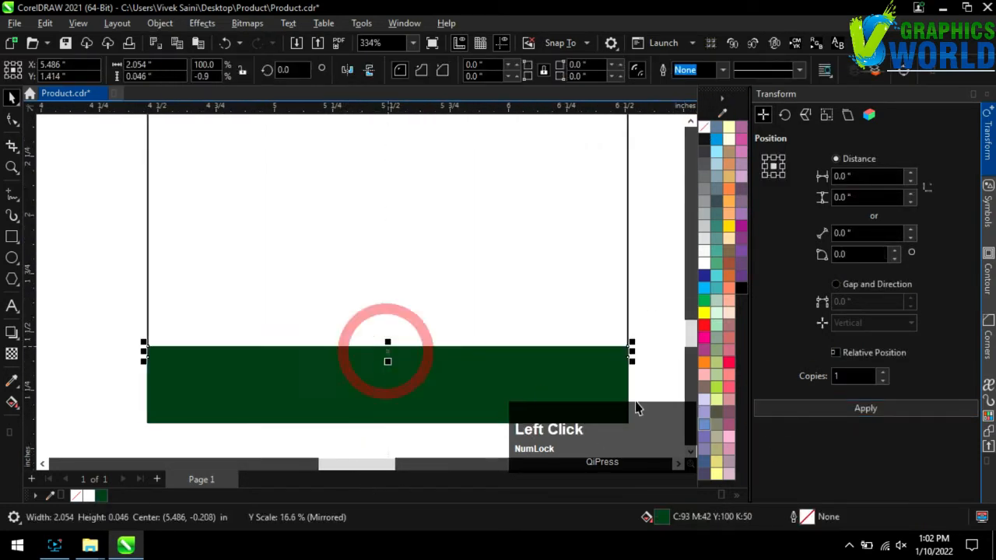
{"action": "scroll", "coordinate": [498, 380], "scroll_direction": "down", "scroll_amount": 12}
{"action": "left_click", "coordinate": [445, 350]}
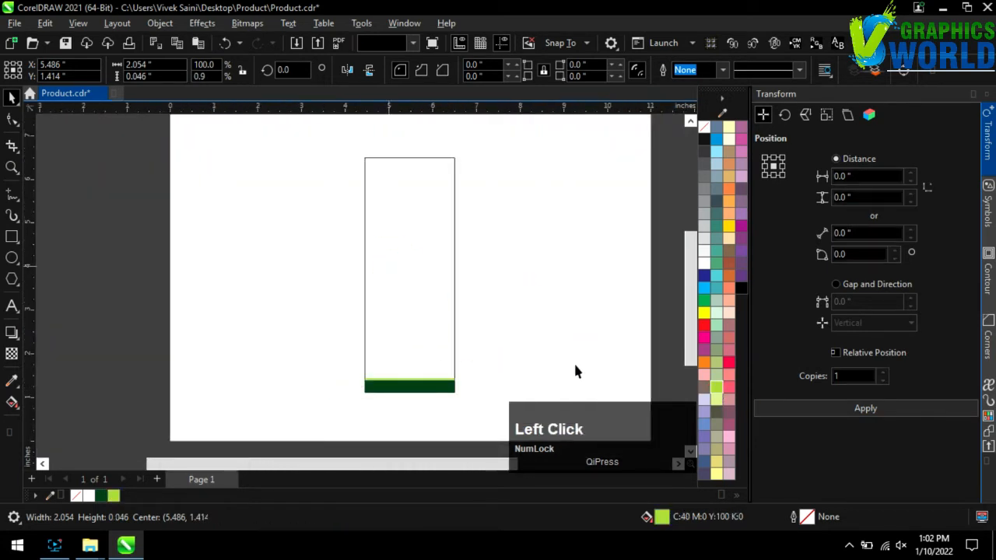
Duplicate the tall rectangle, shrink the copy from the top to about 1.227" high, and convert it to curves.
{"action": "left_click_drag", "start_coordinate": [409, 160], "coordinate": [406, 282]}
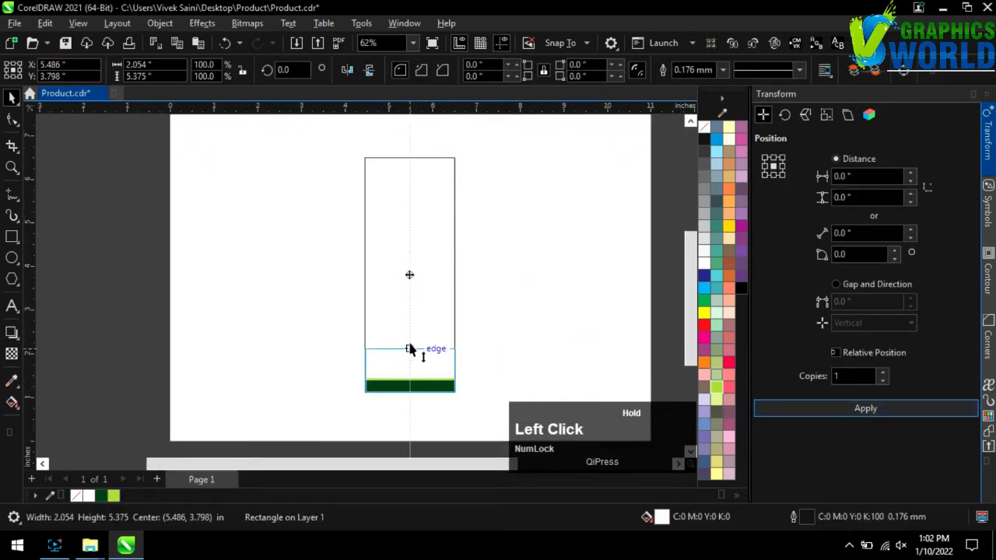
{"action": "left_click_drag", "start_coordinate": [409, 349], "coordinate": [407, 348]}
{"action": "key", "text": "ctrl+q"}
Convert the short rectangle's top edge to a curve and bend it into an S-shaped wave, high on the left and low on the right.
{"action": "scroll", "coordinate": [436, 365], "scroll_direction": "up", "scroll_amount": 1}
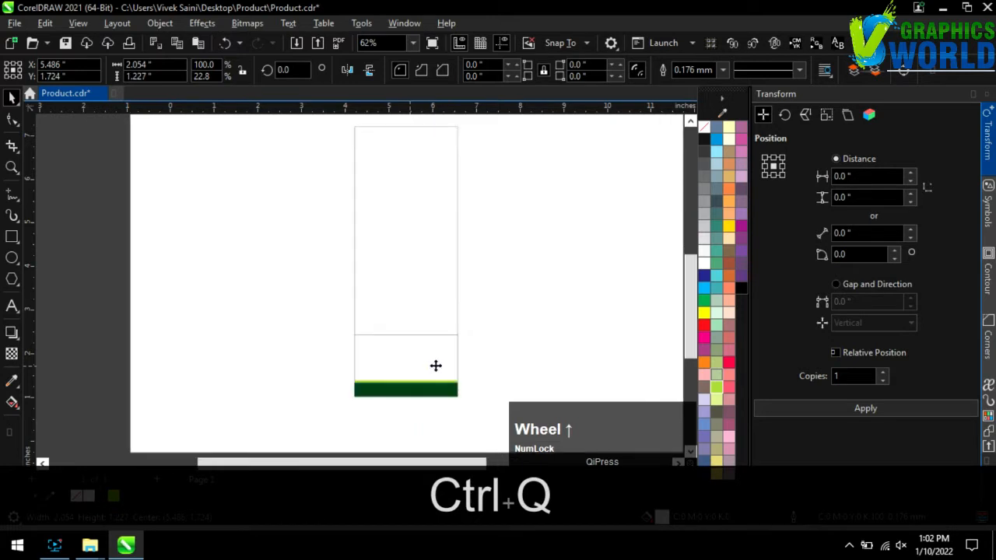
{"action": "scroll", "coordinate": [436, 366], "scroll_direction": "up", "scroll_amount": 3}
{"action": "left_click", "coordinate": [12, 119]}
{"action": "scroll", "coordinate": [444, 316], "scroll_direction": "down", "scroll_amount": 1}
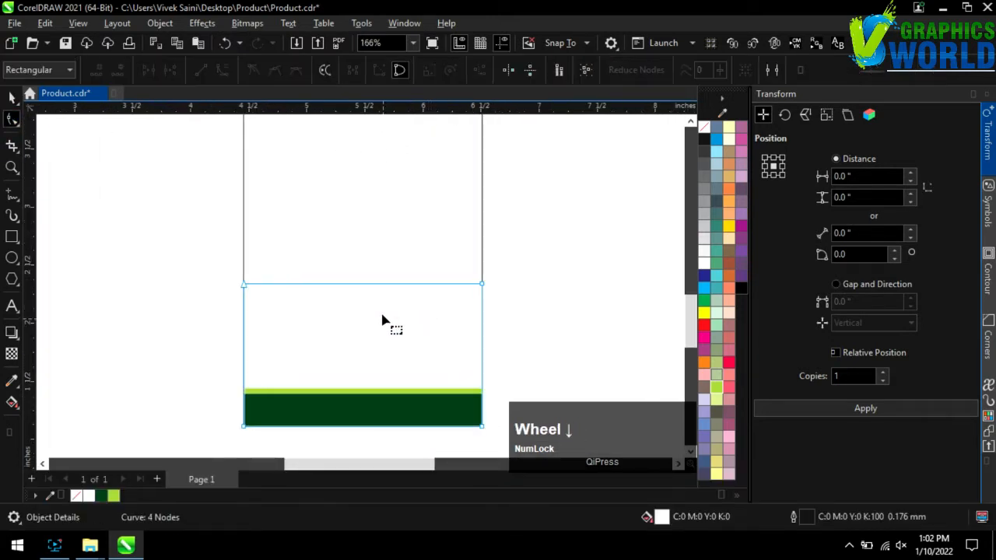
{"action": "left_click", "coordinate": [350, 284]}
{"action": "left_click", "coordinate": [191, 236]}
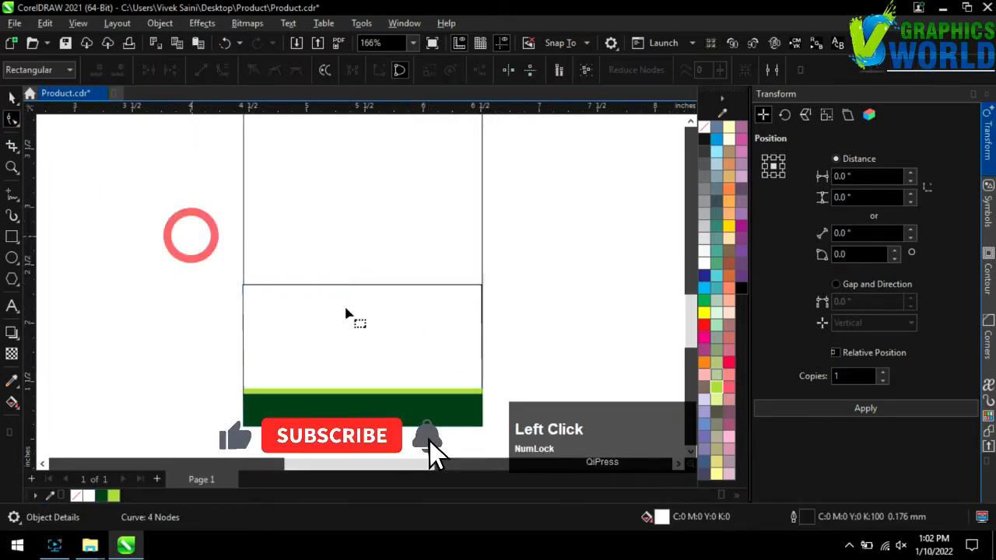
{"action": "left_click", "coordinate": [345, 286]}
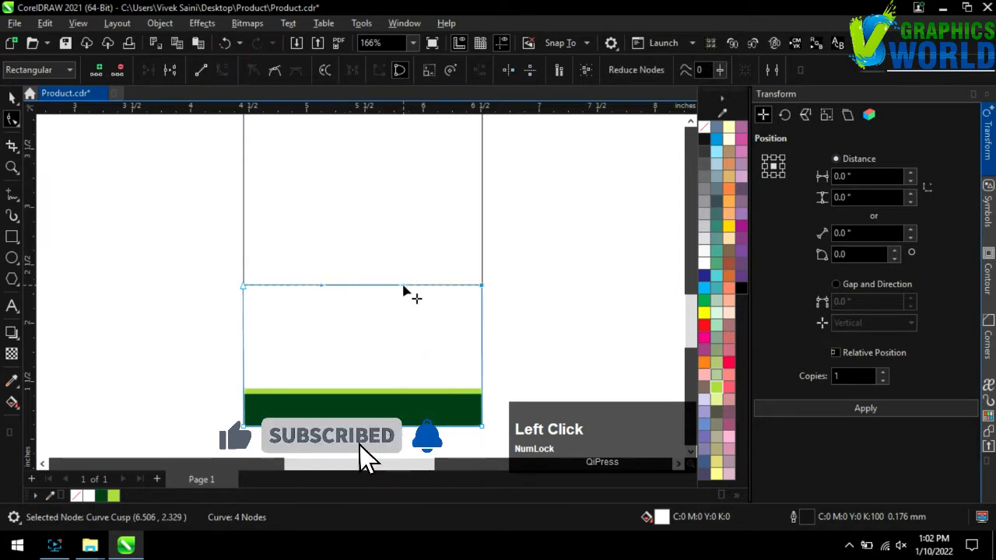
{"action": "left_click_drag", "start_coordinate": [327, 242], "coordinate": [332, 231]}
{"action": "left_click_drag", "start_coordinate": [409, 377], "coordinate": [409, 378]}
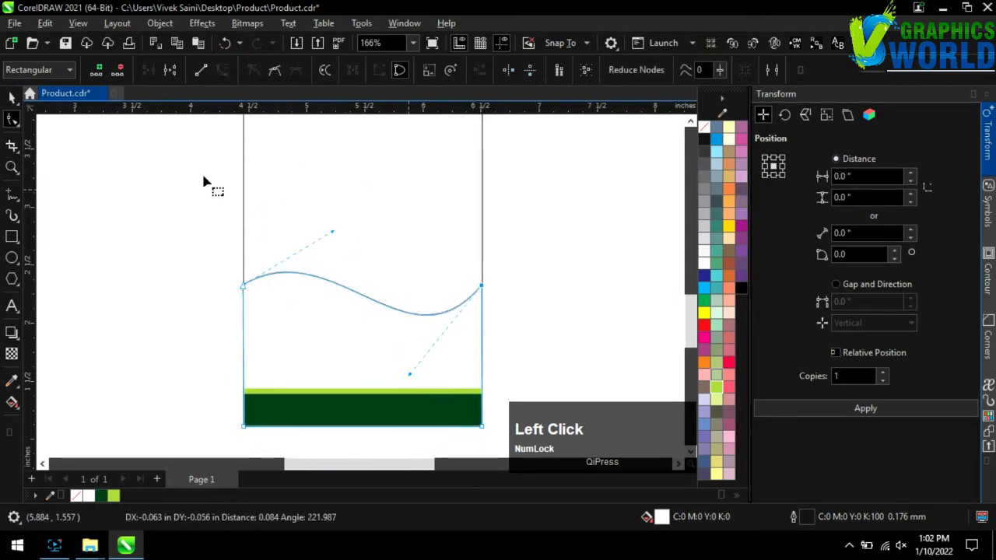
{"action": "left_click", "coordinate": [11, 97]}
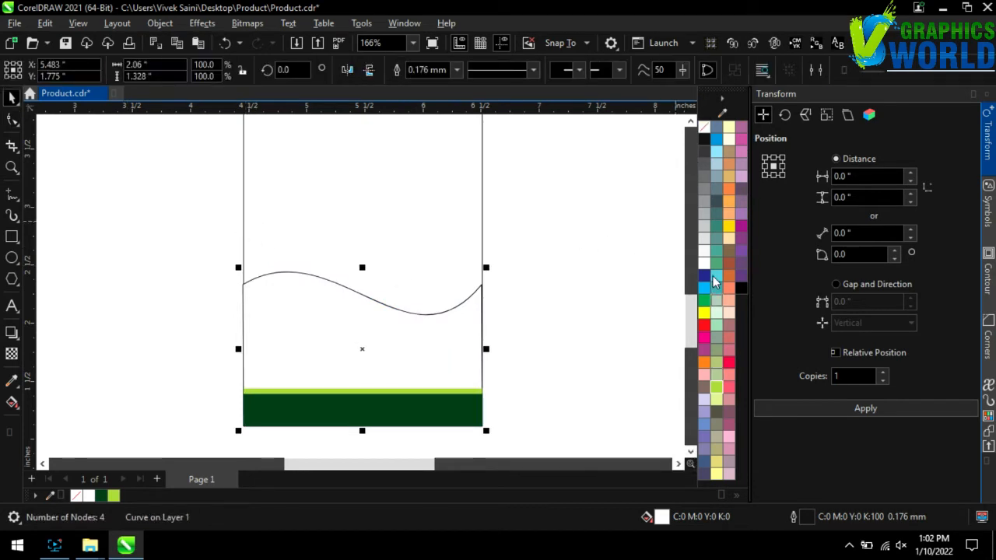
Duplicate the wave shape twice, shrinking the copies from the top to about 1.285" and 1.015" high.
{"action": "left_click", "coordinate": [429, 189]}
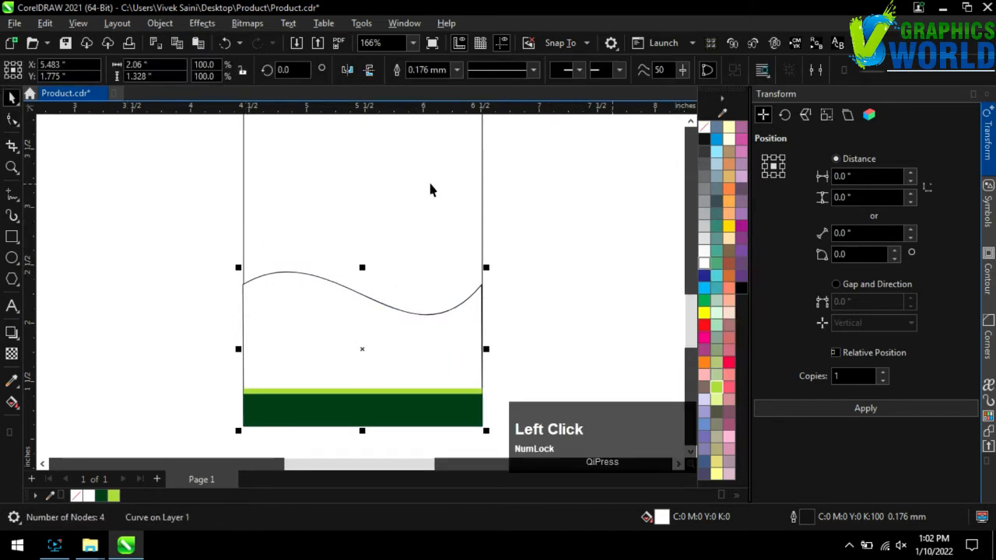
{"action": "left_click", "coordinate": [397, 311]}
{"action": "left_click", "coordinate": [804, 408]}
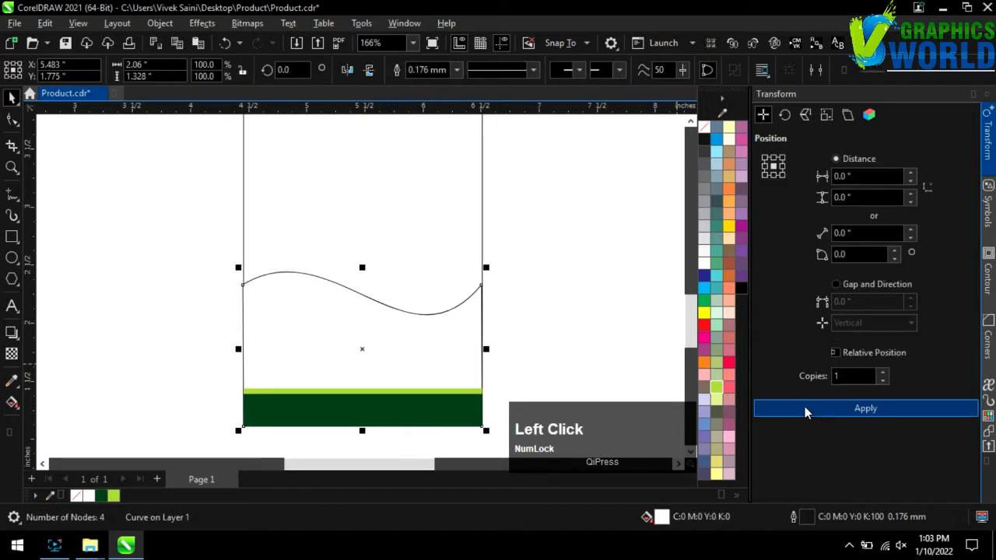
{"action": "left_click_drag", "start_coordinate": [361, 270], "coordinate": [359, 305]}
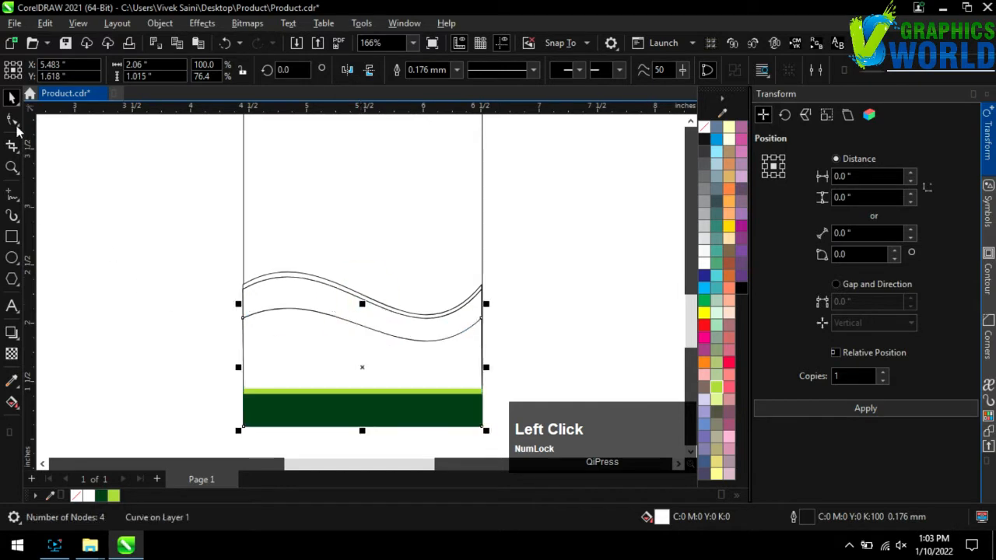
Raise the upper-right node of the lowest wave and adjust its curve so the band above tapers toward the right edge.
{"action": "key", "text": "F10"}
{"action": "key", "text": "ctrl+a"}
{"action": "key", "text": "Up"}
{"action": "key", "text": "Up"}
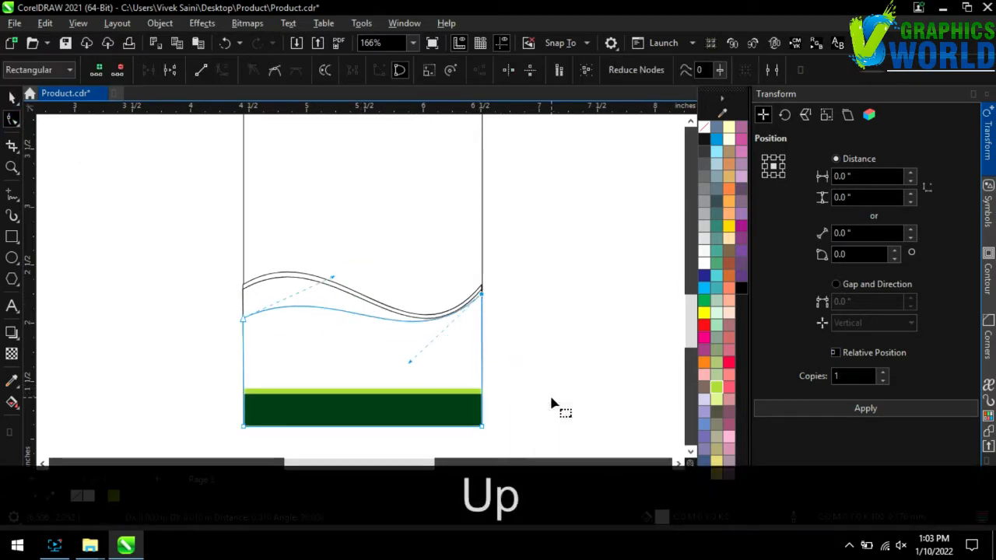
{"action": "key", "text": "Down"}
{"action": "scroll", "coordinate": [443, 351], "scroll_direction": "up", "scroll_amount": 1}
{"action": "left_click_drag", "start_coordinate": [399, 369], "coordinate": [412, 387]}
{"action": "left_click", "coordinate": [12, 118]}
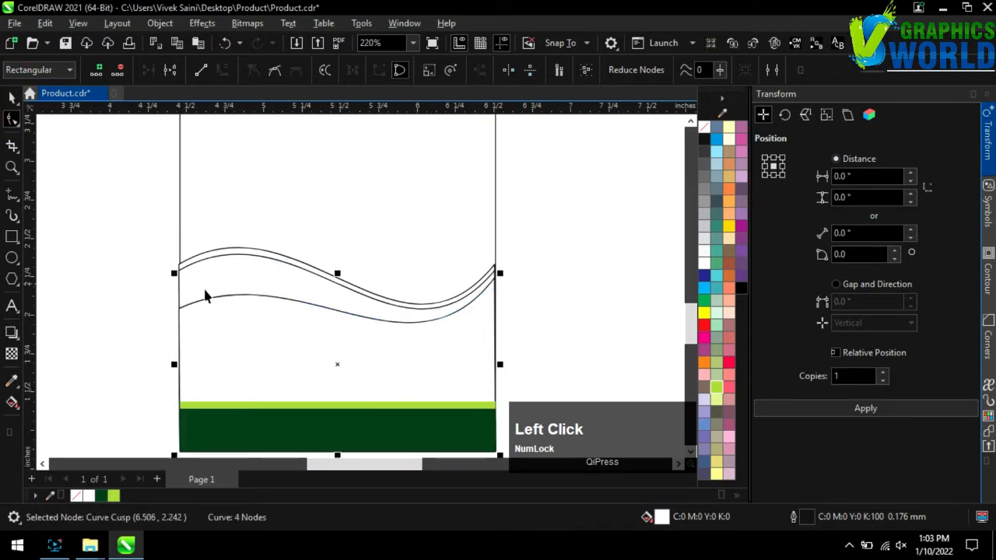
{"action": "key", "text": "space"}
Fill the middle wave pale yellow (C0 M0 Y40 K0) and make the lowest wave white without outline.
{"action": "left_click", "coordinate": [238, 289]}
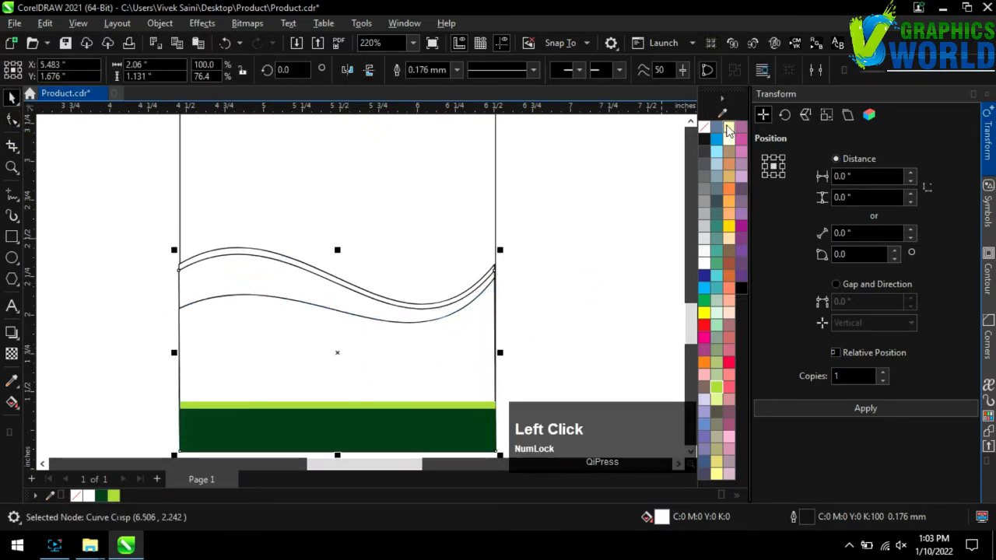
{"action": "left_click", "coordinate": [411, 384]}
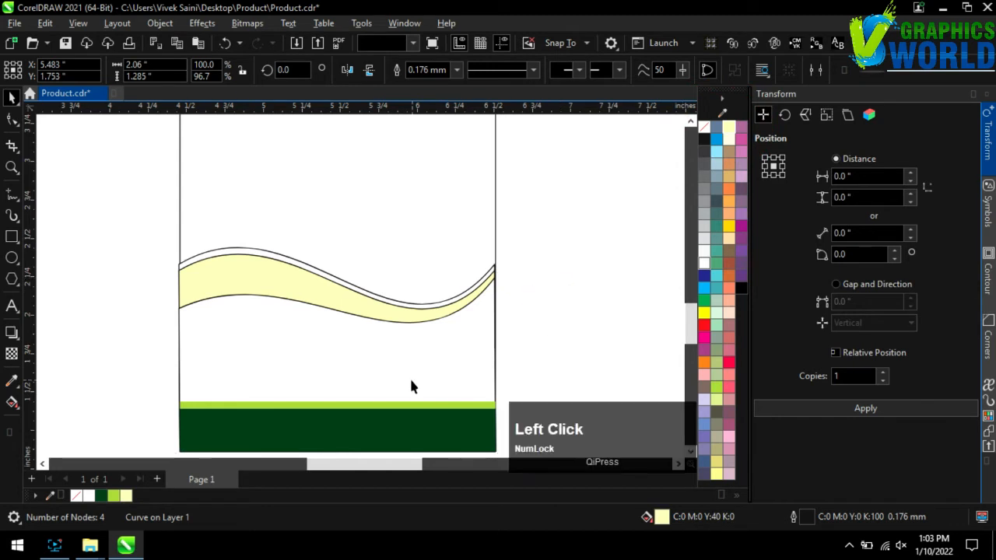
{"action": "left_click", "coordinate": [704, 266]}
{"action": "right_click", "coordinate": [704, 127]}
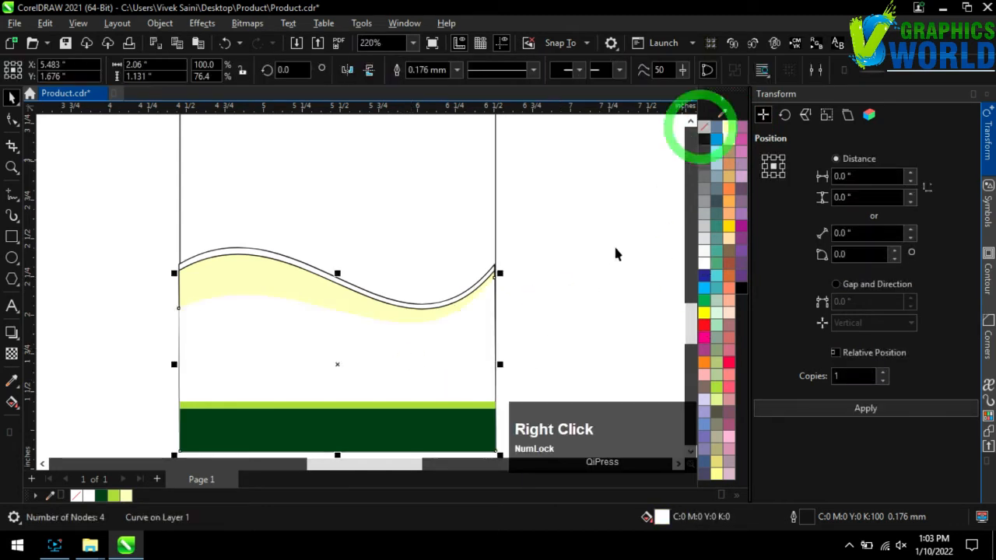
Remove the outlines from the pale yellow wave and the white wave behind it.
{"action": "left_click", "coordinate": [595, 290]}
{"action": "left_click", "coordinate": [357, 305]}
{"action": "left_click", "coordinate": [541, 272]}
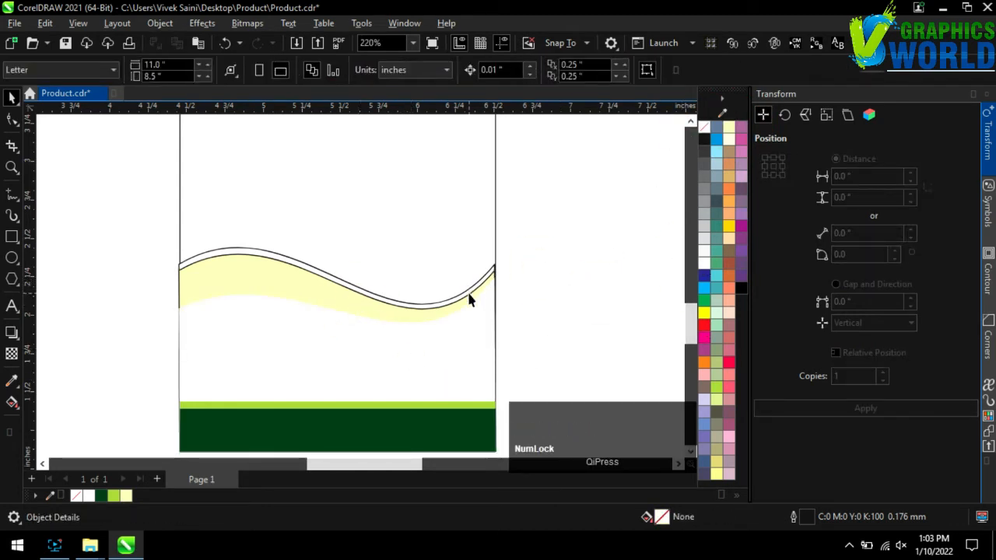
{"action": "left_click", "coordinate": [469, 296]}
{"action": "right_click", "coordinate": [704, 129]}
{"action": "scroll", "coordinate": [418, 309], "scroll_direction": "up", "scroll_amount": 2}
{"action": "left_click", "coordinate": [420, 296]}
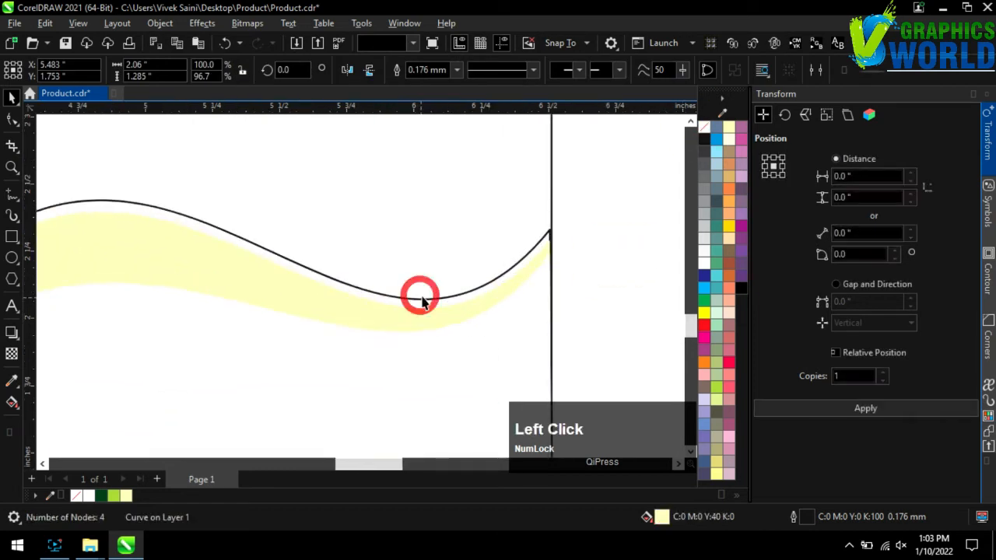
{"action": "left_click", "coordinate": [517, 265]}
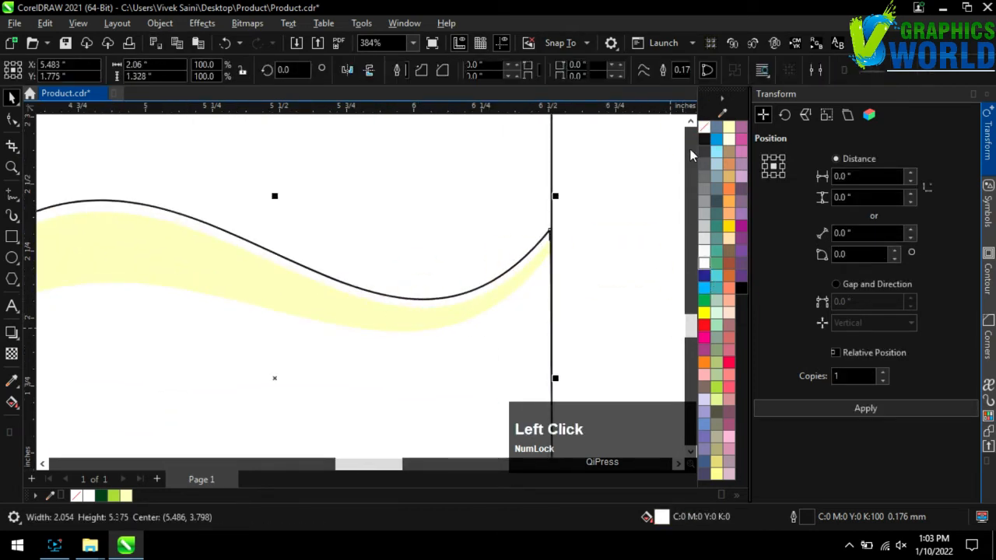
{"action": "right_click", "coordinate": [704, 129]}
{"action": "scroll", "coordinate": [543, 350], "scroll_direction": "down", "scroll_amount": 2}
{"action": "left_click", "coordinate": [576, 319]}
Duplicate the tall rectangle again, shrink the copy from the top to about 1.812" high, and convert it to curves.
{"action": "scroll", "coordinate": [428, 339], "scroll_direction": "down", "scroll_amount": 2}
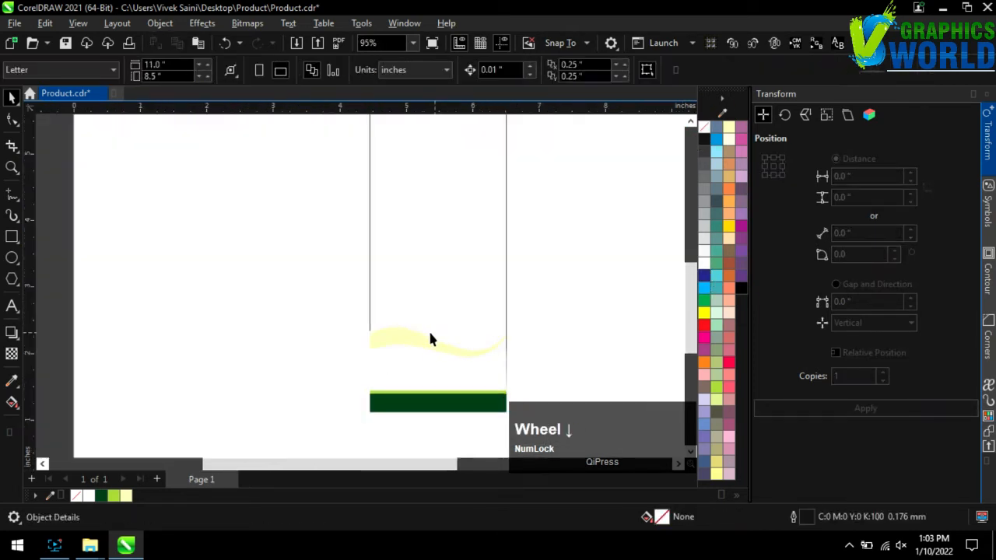
{"action": "scroll", "coordinate": [526, 308], "scroll_direction": "up", "scroll_amount": 1}
{"action": "scroll", "coordinate": [315, 354], "scroll_direction": "down", "scroll_amount": 2}
{"action": "left_click", "coordinate": [409, 288]}
{"action": "scroll", "coordinate": [333, 388], "scroll_direction": "down", "scroll_amount": 1}
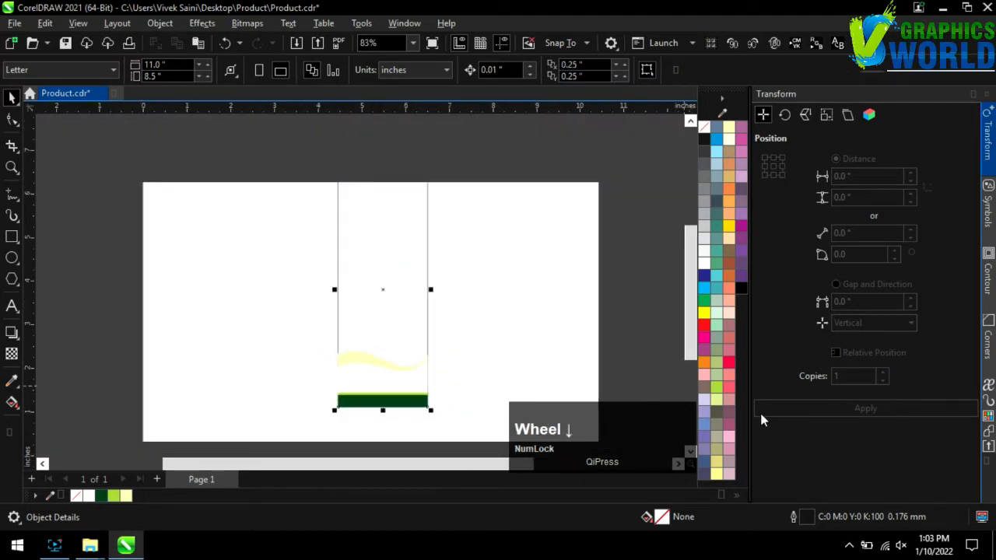
{"action": "left_click_drag", "start_coordinate": [391, 171], "coordinate": [382, 328]}
{"action": "scroll", "coordinate": [376, 349], "scroll_direction": "up", "scroll_amount": 4}
{"action": "key", "text": "ctrl+q"}
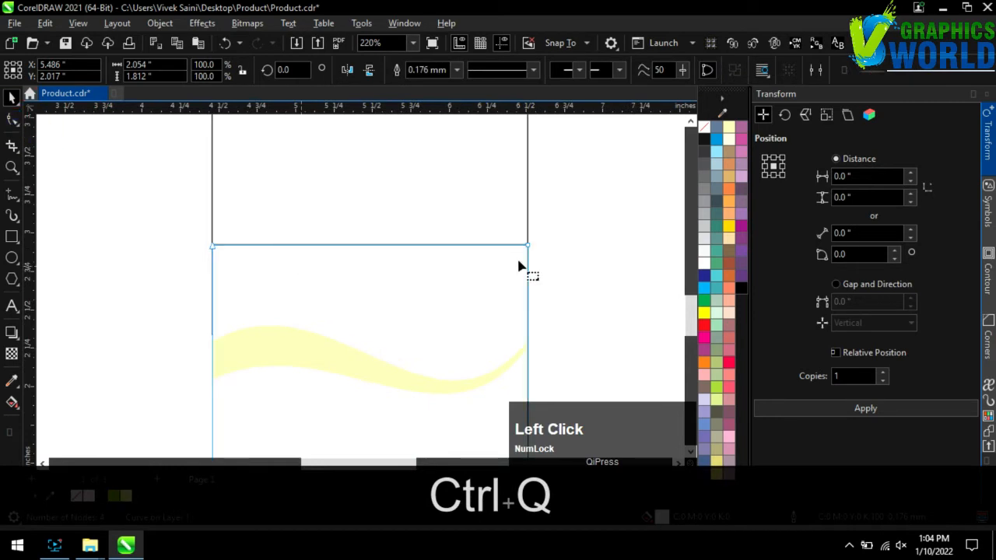
Fill the new shape green (C100 M0 Y100 K0) and bend its top edge into an arch rising near the left side.
{"action": "key", "text": "F10"}
{"action": "left_click_drag", "start_coordinate": [702, 308], "coordinate": [251, 251]}
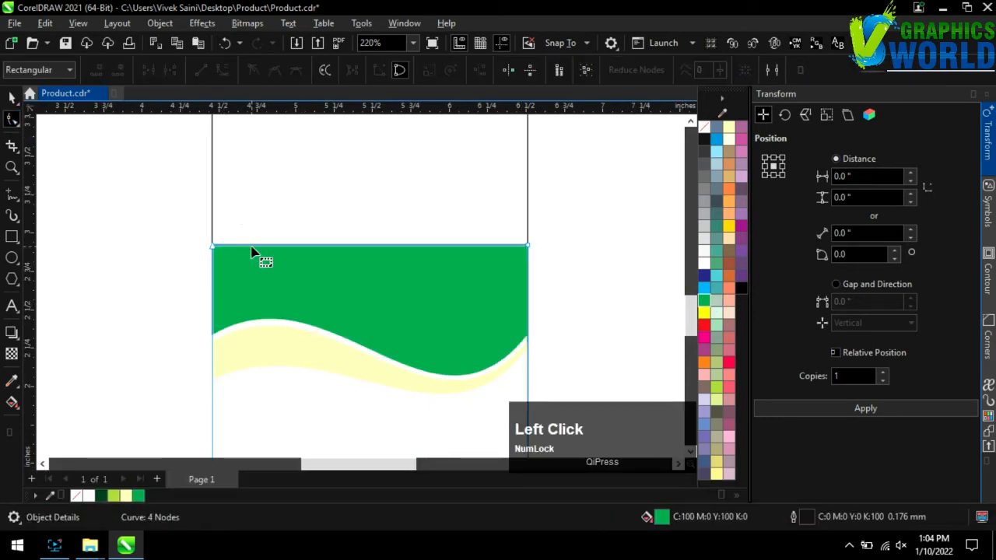
{"action": "left_click", "coordinate": [221, 71]}
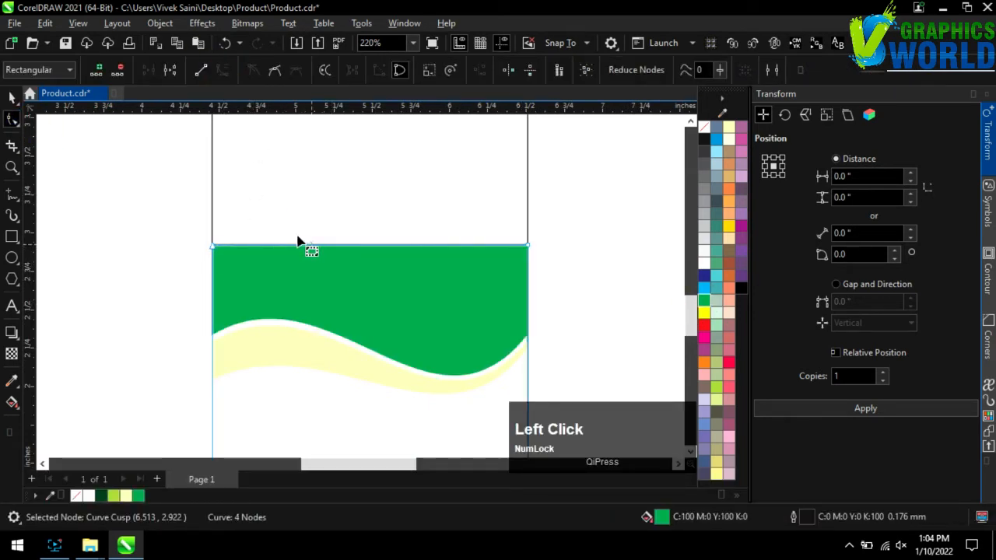
{"action": "left_click_drag", "start_coordinate": [297, 237], "coordinate": [246, 214]}
{"action": "left_click", "coordinate": [212, 246]}
{"action": "left_click_drag", "start_coordinate": [317, 245], "coordinate": [241, 203]}
{"action": "left_click", "coordinate": [327, 230]}
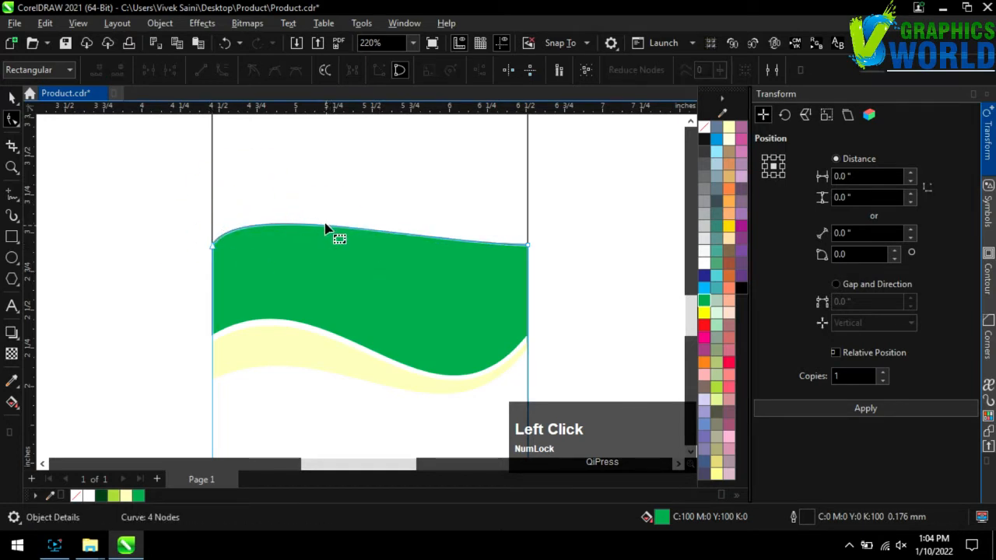
Add a smooth node on the green shape's top edge and shape a rounded hump on the left with a dip beside it.
{"action": "left_click", "coordinate": [323, 225]}
{"action": "double_click", "coordinate": [315, 225]}
{"action": "left_click_drag", "start_coordinate": [315, 225], "coordinate": [266, 234]}
{"action": "left_click_drag", "start_coordinate": [308, 259], "coordinate": [289, 248]}
{"action": "mouse_move", "coordinate": [347, 282]}
{"action": "left_mouse_down"}
{"action": "mouse_move", "coordinate": [326, 291]}
{"action": "mouse_move", "coordinate": [336, 290]}
{"action": "left_mouse_up"}
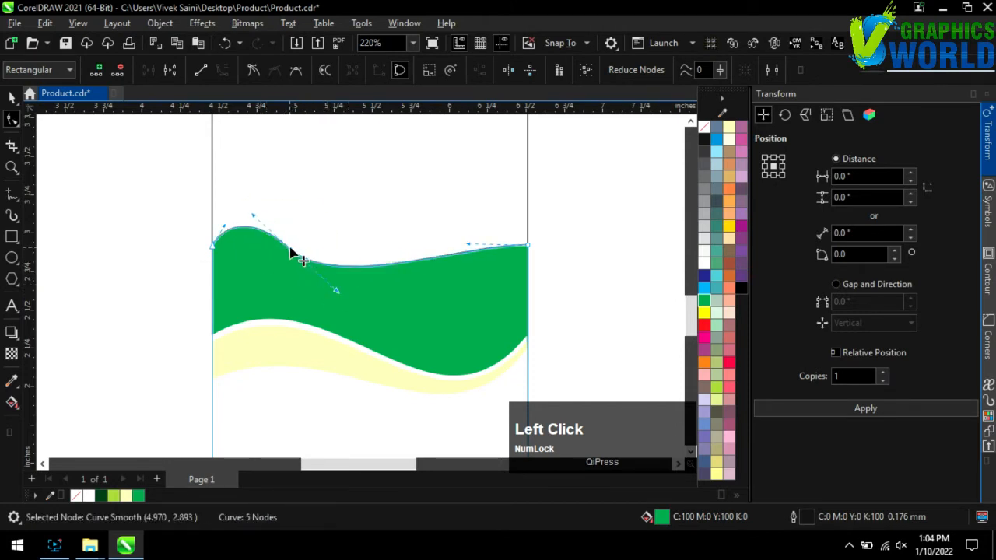
{"action": "left_click_drag", "start_coordinate": [289, 250], "coordinate": [298, 258]}
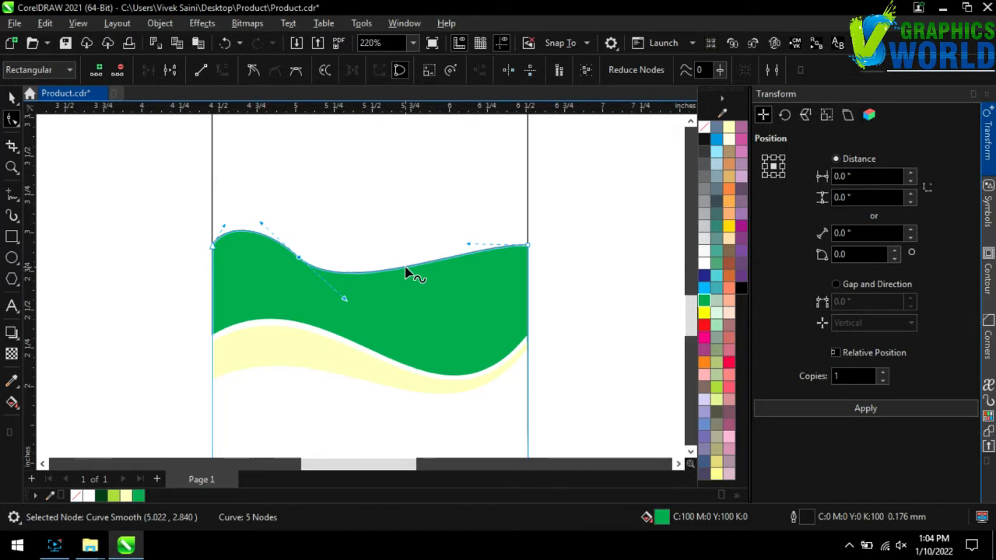
Add a node mid-way along the green shape's top edge and shape a taller second hump with a dip towards its right end.
{"action": "left_click_drag", "start_coordinate": [352, 274], "coordinate": [350, 209]}
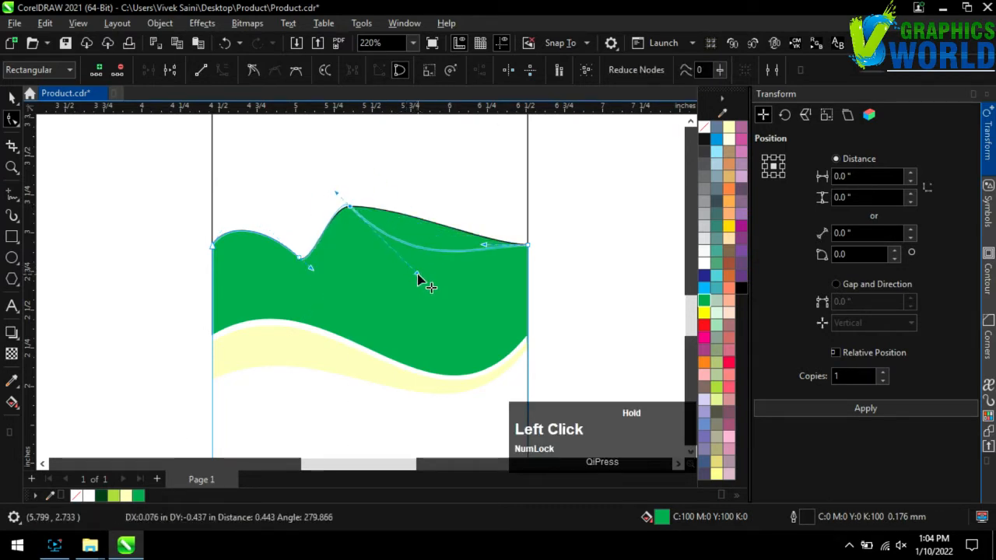
{"action": "left_click_drag", "start_coordinate": [416, 273], "coordinate": [417, 274]}
{"action": "left_click_drag", "start_coordinate": [349, 206], "coordinate": [372, 214]}
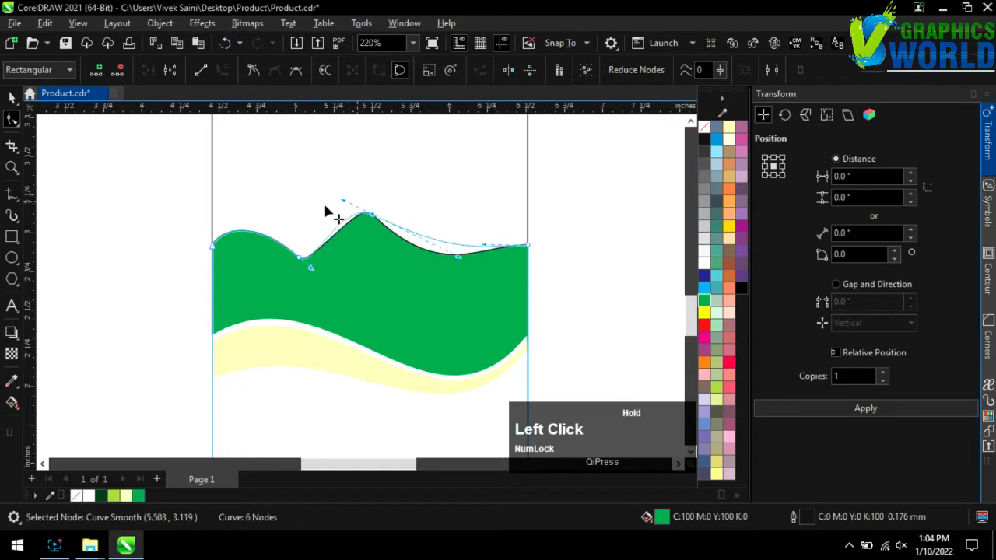
{"action": "left_click_drag", "start_coordinate": [463, 253], "coordinate": [490, 233]}
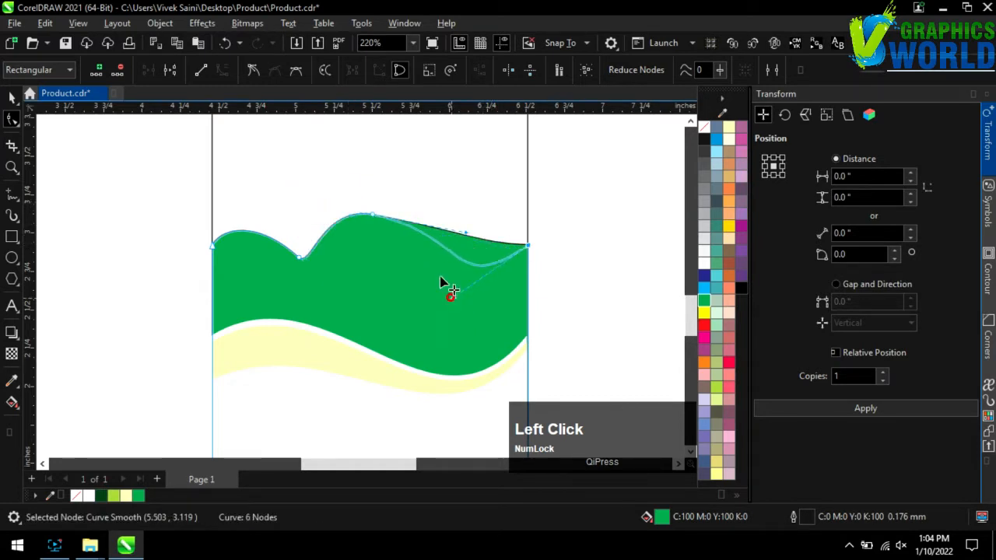
{"action": "left_click_drag", "start_coordinate": [440, 277], "coordinate": [453, 297]}
{"action": "left_click_drag", "start_coordinate": [466, 233], "coordinate": [416, 229]}
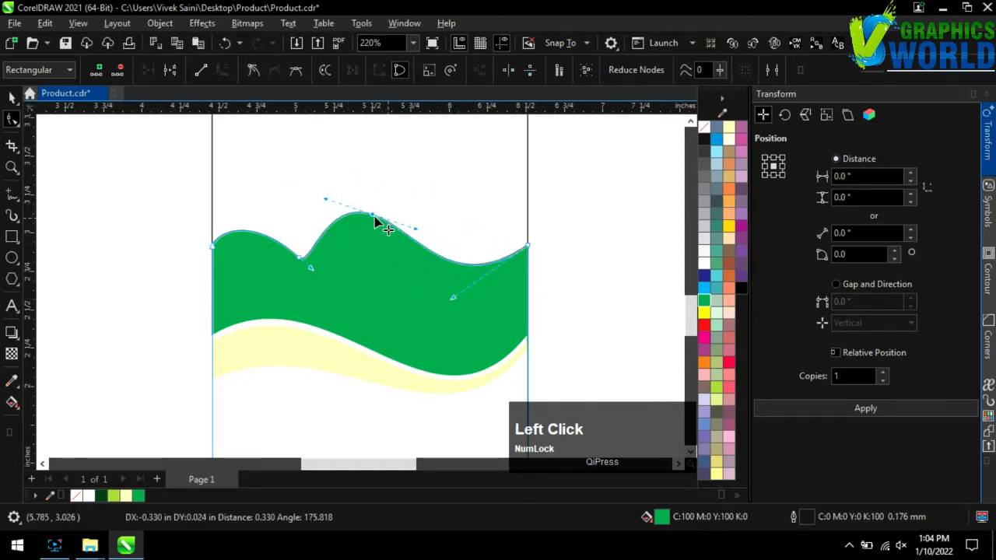
Reshape the green shape's left hump and the dip beside it into a smooth, rounded wave.
{"action": "left_click_drag", "start_coordinate": [245, 239], "coordinate": [246, 242]}
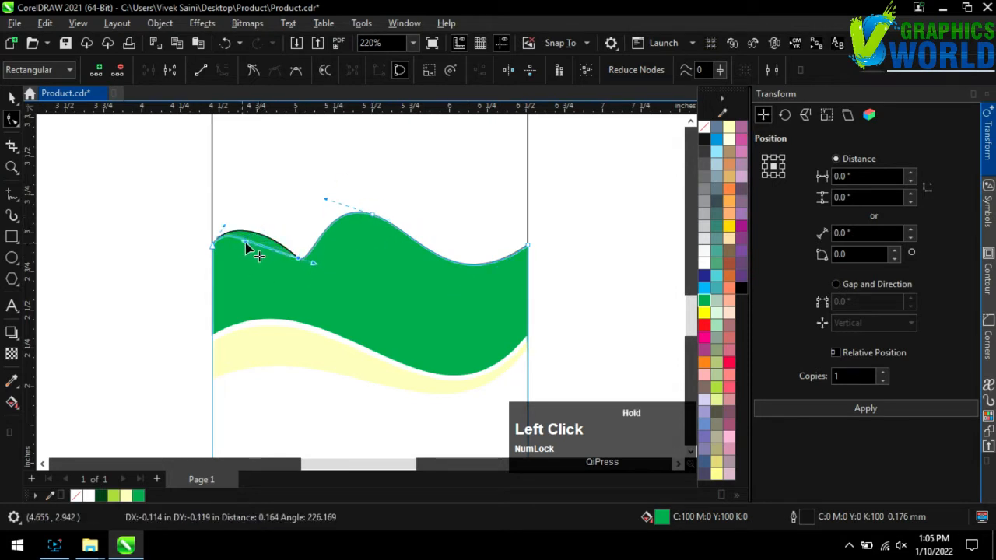
{"action": "left_click_drag", "start_coordinate": [268, 276], "coordinate": [269, 272]}
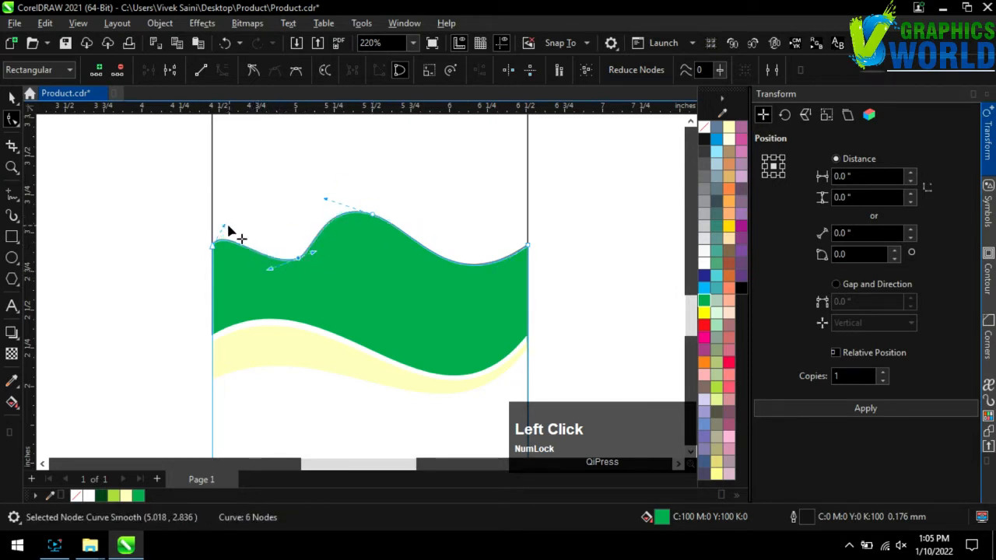
{"action": "left_click_drag", "start_coordinate": [240, 215], "coordinate": [239, 214]}
{"action": "scroll", "coordinate": [243, 252], "scroll_direction": "up", "scroll_amount": 4}
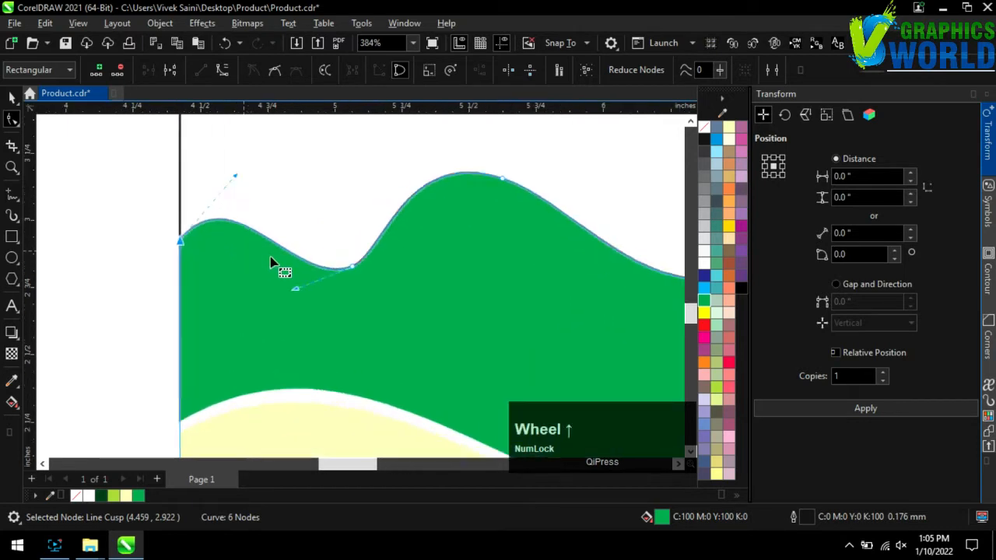
{"action": "left_click", "coordinate": [373, 269]}
{"action": "left_click_drag", "start_coordinate": [406, 262], "coordinate": [431, 255]}
Remove the outline from the hilly green shape.
{"action": "scroll", "coordinate": [322, 244], "scroll_direction": "down", "scroll_amount": 2}
{"action": "scroll", "coordinate": [319, 259], "scroll_direction": "down", "scroll_amount": 2}
{"action": "left_click", "coordinate": [12, 96]}
{"action": "scroll", "coordinate": [347, 256], "scroll_direction": "down", "scroll_amount": 2}
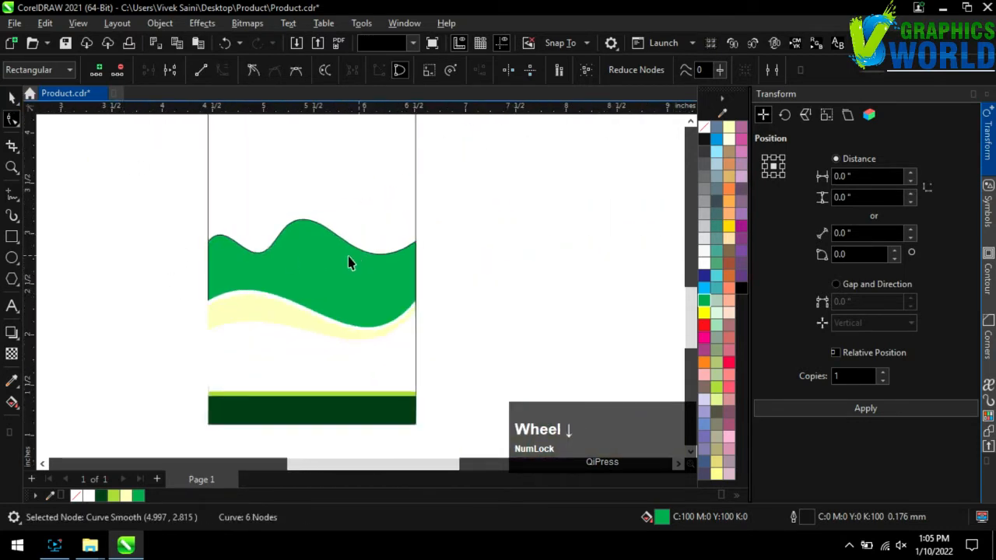
{"action": "left_click", "coordinate": [330, 265]}
{"action": "right_click", "coordinate": [412, 254]}
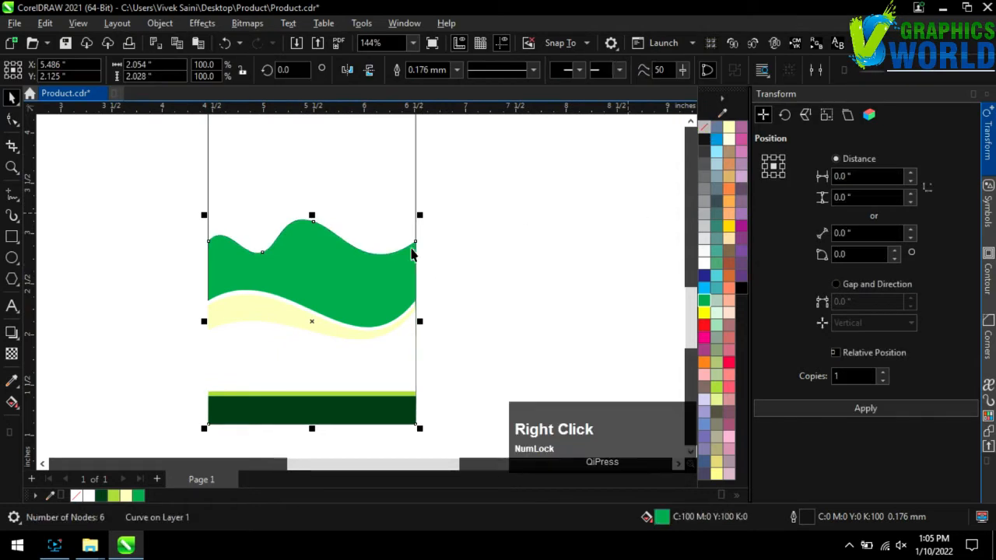
Apply a linear fountain fill to the hilly shape, from lime green at the top to dark green just below its visible part.
{"action": "key", "text": "g"}
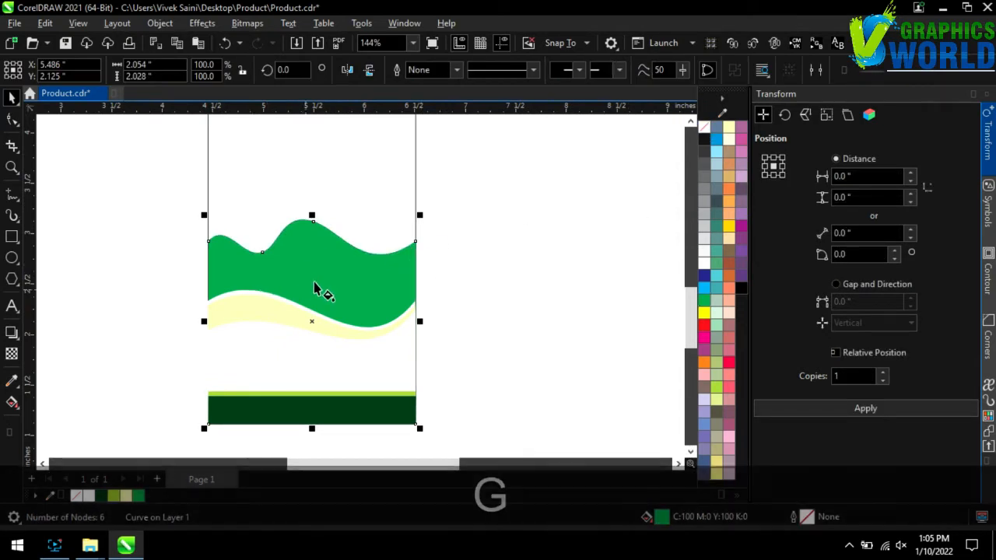
{"action": "left_click_drag", "start_coordinate": [307, 234], "coordinate": [304, 324]}
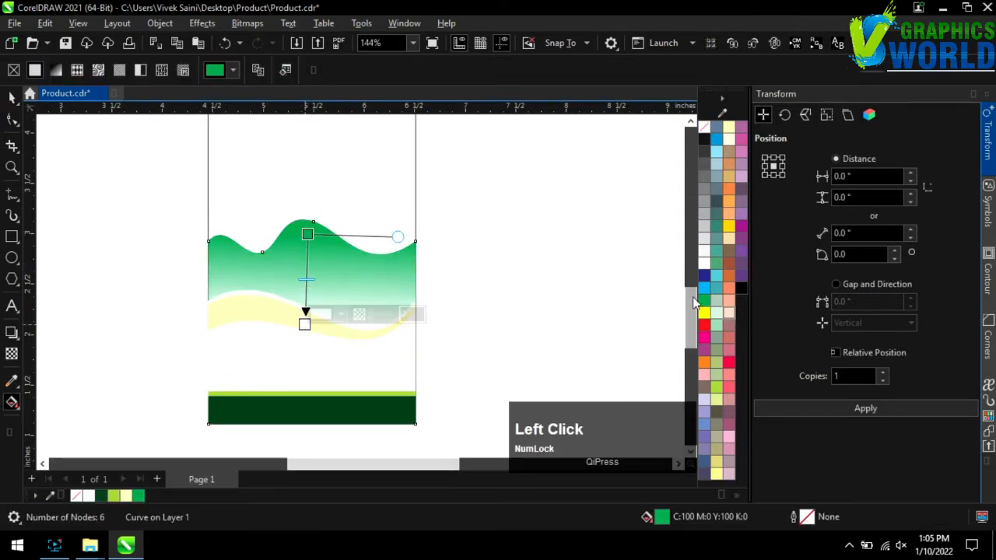
{"action": "left_click", "coordinate": [716, 386]}
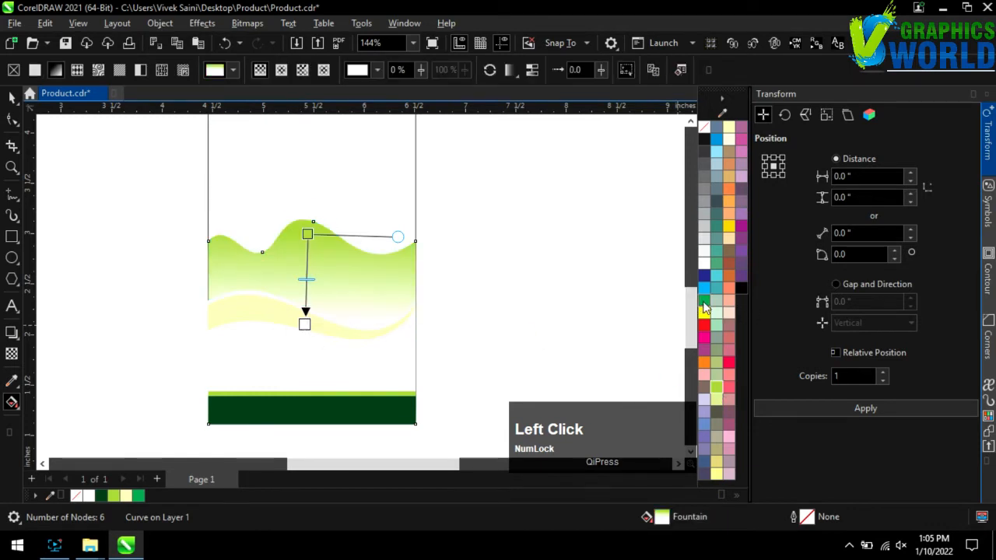
{"action": "left_click_drag", "start_coordinate": [703, 307], "coordinate": [767, 336]}
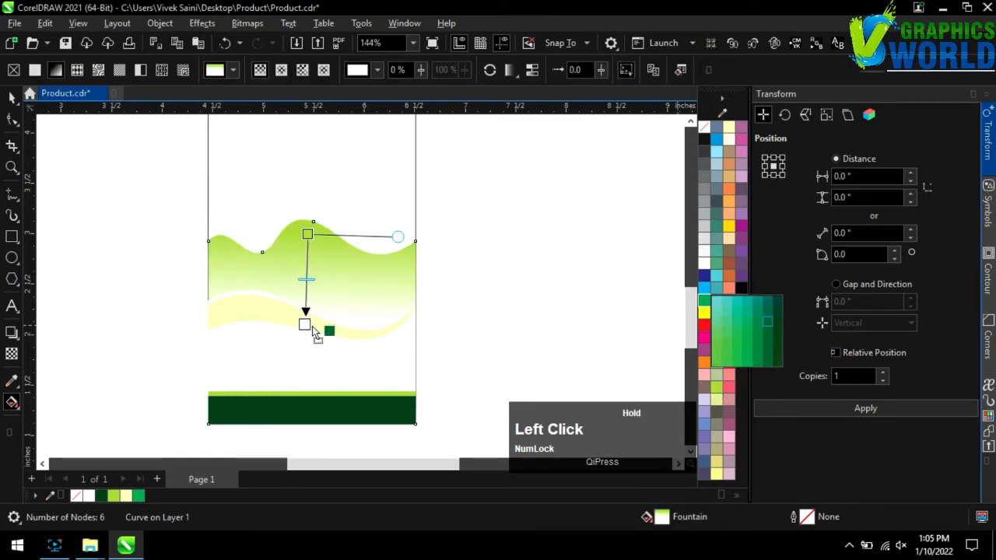
{"action": "left_click_drag", "start_coordinate": [312, 326], "coordinate": [304, 324]}
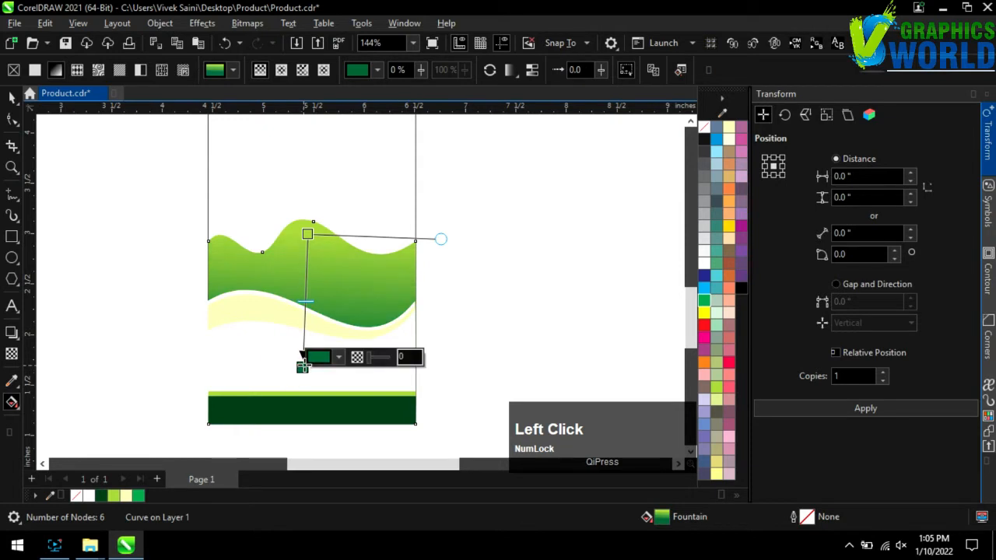
{"action": "left_click", "coordinate": [12, 97]}
{"action": "left_click", "coordinate": [55, 202]}
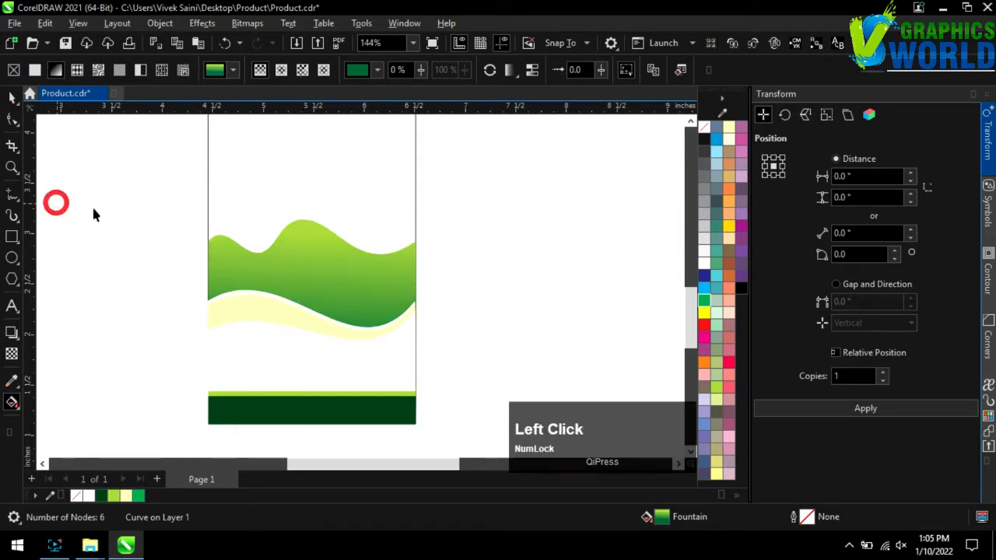
Place a white copy of the gradient hill behind it, stretched upward to about 2.091" high.
{"action": "scroll", "coordinate": [316, 240], "scroll_direction": "up", "scroll_amount": 1}
{"action": "left_click", "coordinate": [311, 202]}
{"action": "scroll", "coordinate": [309, 226], "scroll_direction": "up", "scroll_amount": 2}
{"action": "mouse_move", "coordinate": [307, 220]}
{"action": "left_mouse_down"}
{"action": "mouse_move", "coordinate": [307, 206]}
{"action": "mouse_move", "coordinate": [305, 215]}
{"action": "left_mouse_up"}
{"action": "left_click", "coordinate": [795, 410]}
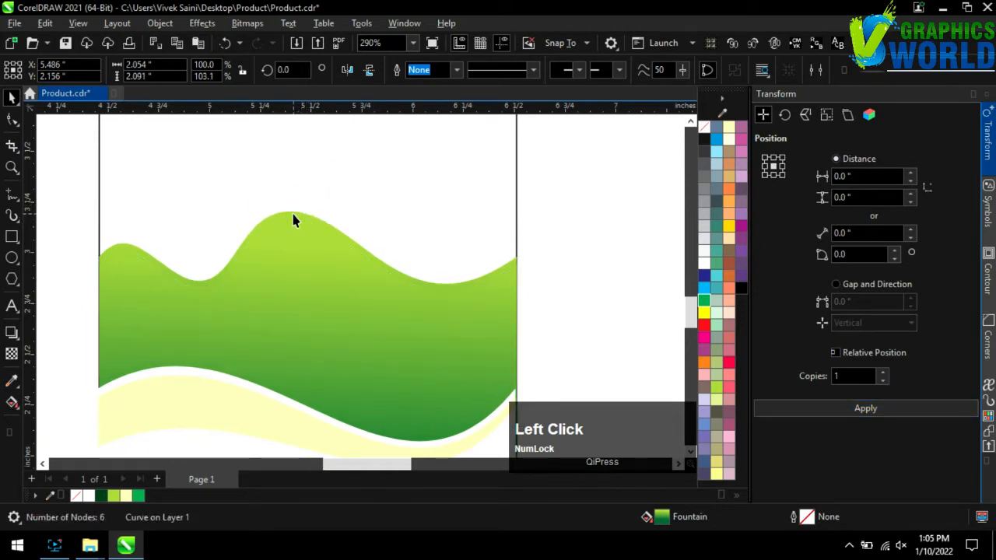
{"action": "left_click", "coordinate": [704, 263]}
Duplicate the white hill, stretch the copy upward to about 2.859" high, and fill it yellow (C0 M20 Y100 K0).
{"action": "scroll", "coordinate": [411, 350], "scroll_direction": "down", "scroll_amount": 3}
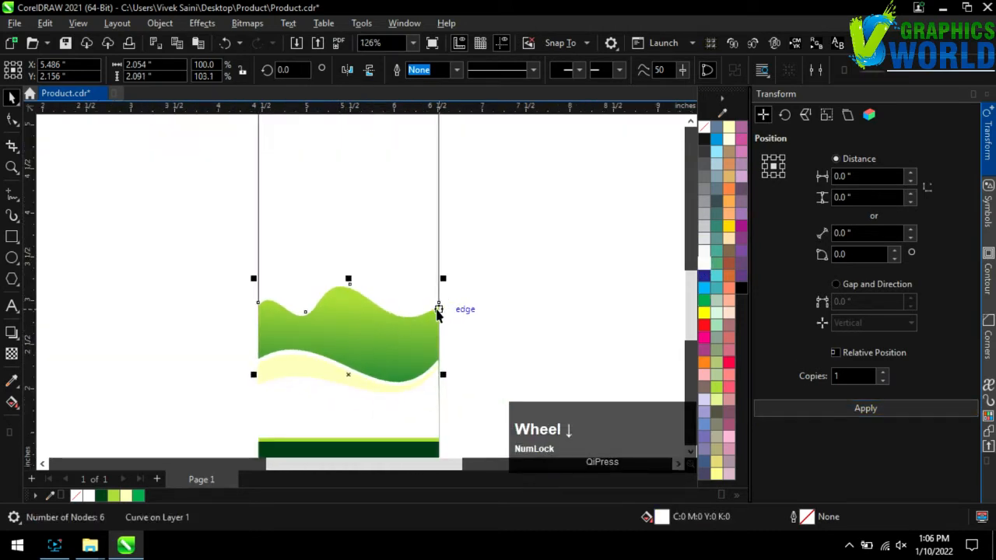
{"action": "scroll", "coordinate": [368, 268], "scroll_direction": "up", "scroll_amount": 1}
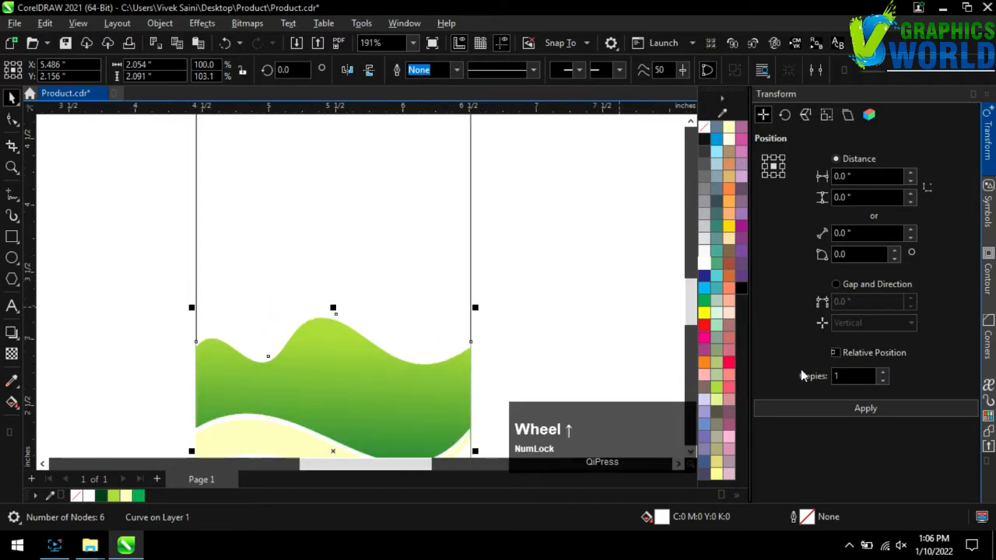
{"action": "scroll", "coordinate": [433, 347], "scroll_direction": "down", "scroll_amount": 2}
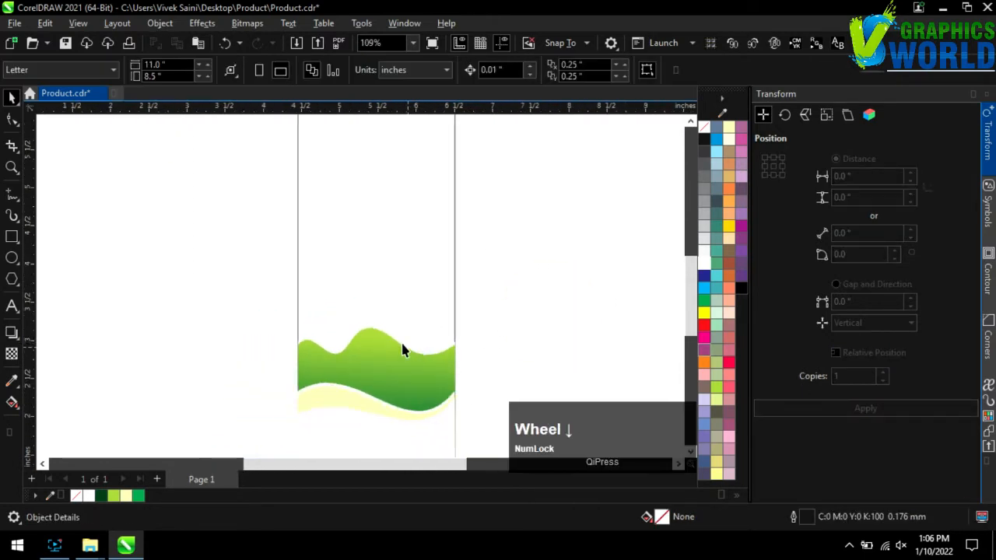
{"action": "left_click", "coordinate": [391, 334]}
{"action": "left_click", "coordinate": [389, 337]}
{"action": "left_click", "coordinate": [394, 339]}
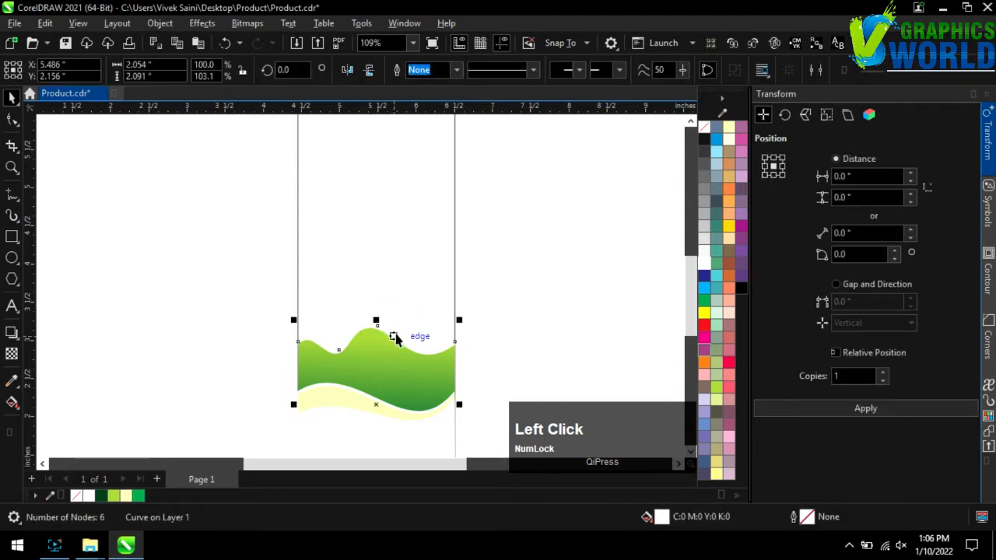
{"action": "left_click_drag", "start_coordinate": [376, 319], "coordinate": [377, 266]}
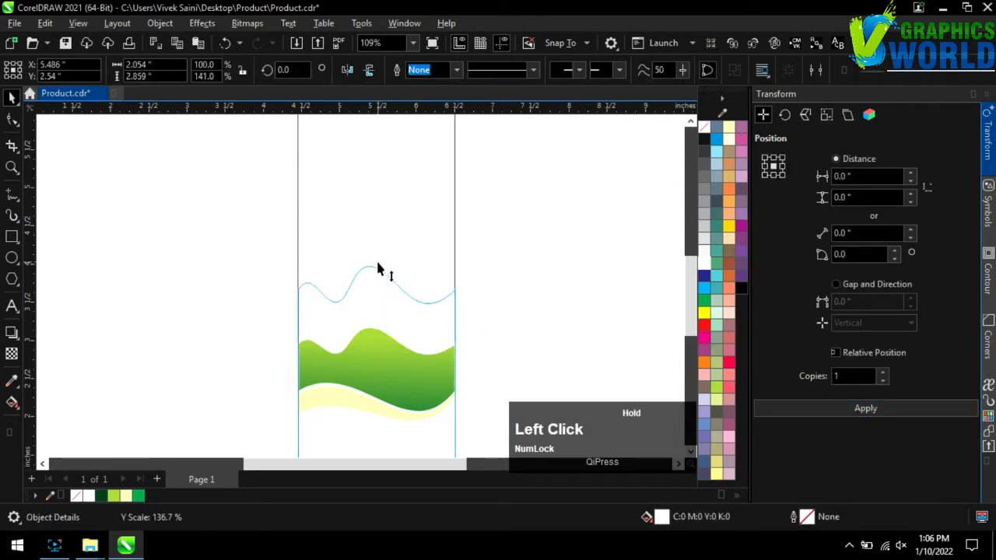
{"action": "left_click", "coordinate": [727, 227]}
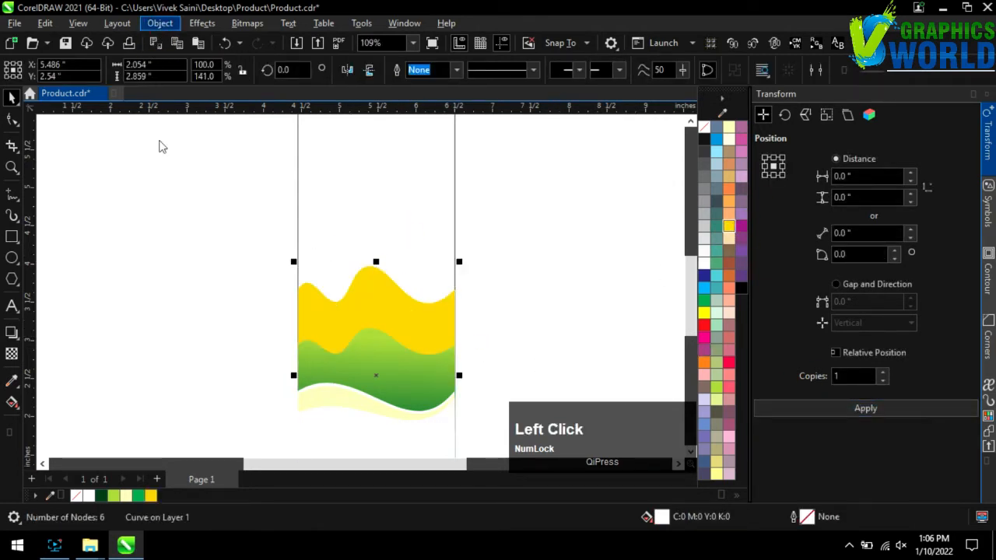
Send the yellow hill back behind the white hill and recolour it dark green (C87 M43 Y100 K50).
{"action": "left_click", "coordinate": [174, 216]}
{"action": "mouse_move", "coordinate": [252, 225]}
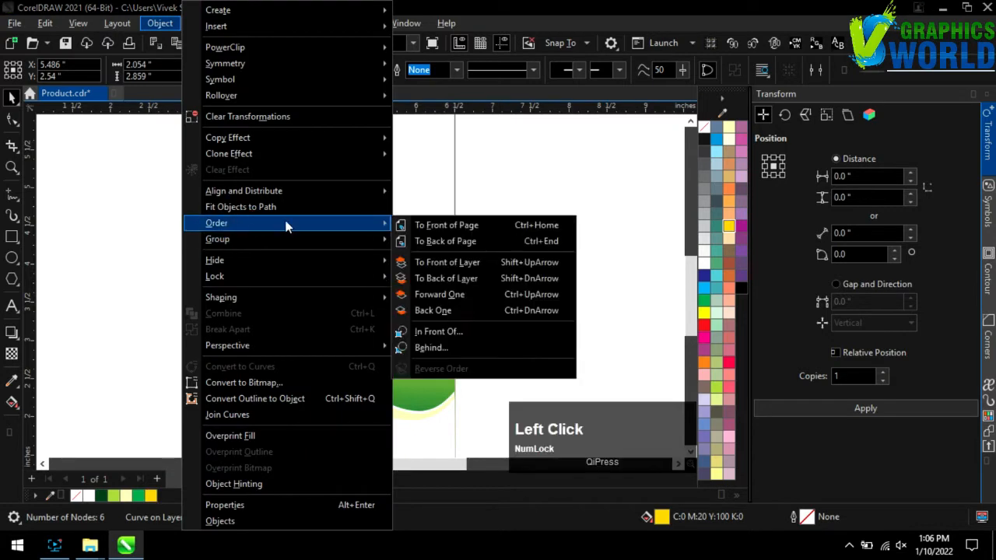
{"action": "left_click", "coordinate": [452, 293]}
{"action": "scroll", "coordinate": [455, 291], "scroll_direction": "up", "scroll_amount": 1}
{"action": "scroll", "coordinate": [454, 291], "scroll_direction": "down", "scroll_amount": 1}
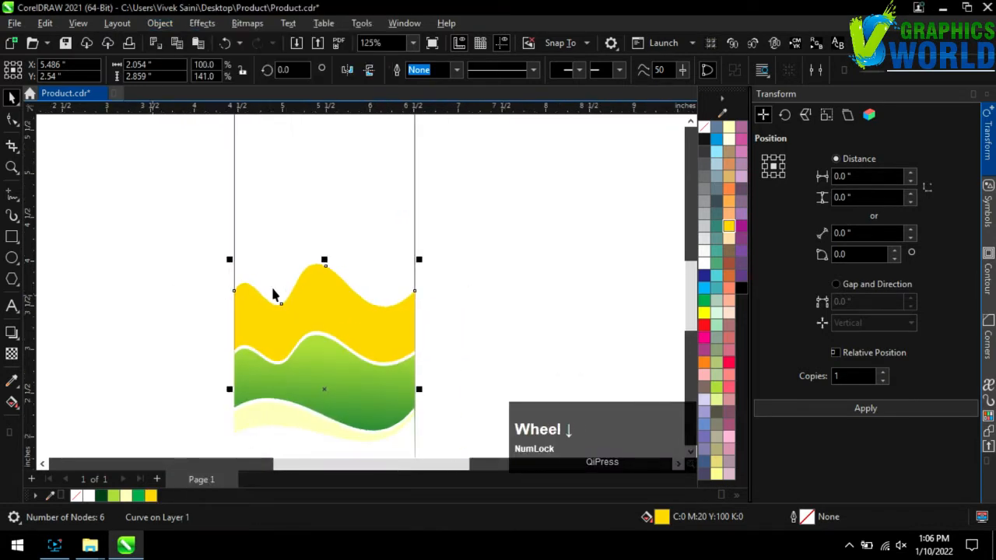
{"action": "scroll", "coordinate": [273, 288], "scroll_direction": "up", "scroll_amount": 1}
{"action": "left_click_drag", "start_coordinate": [709, 307], "coordinate": [774, 338]}
{"action": "left_click", "coordinate": [300, 310]}
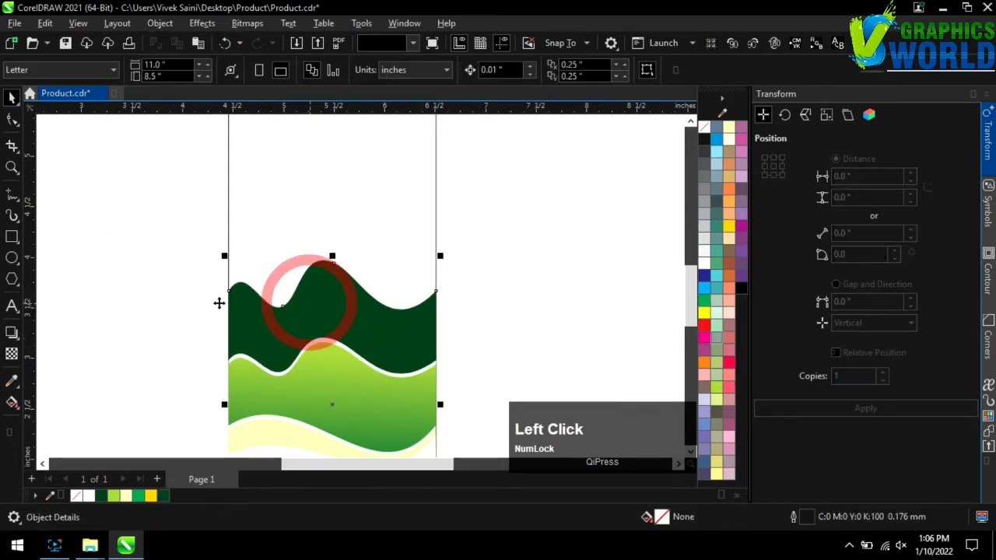
Raise the dark green hill's left dip node and shift its peak node slightly right and down for a softer curve.
{"action": "left_click", "coordinate": [11, 119]}
{"action": "left_click_drag", "start_coordinate": [284, 307], "coordinate": [280, 294]}
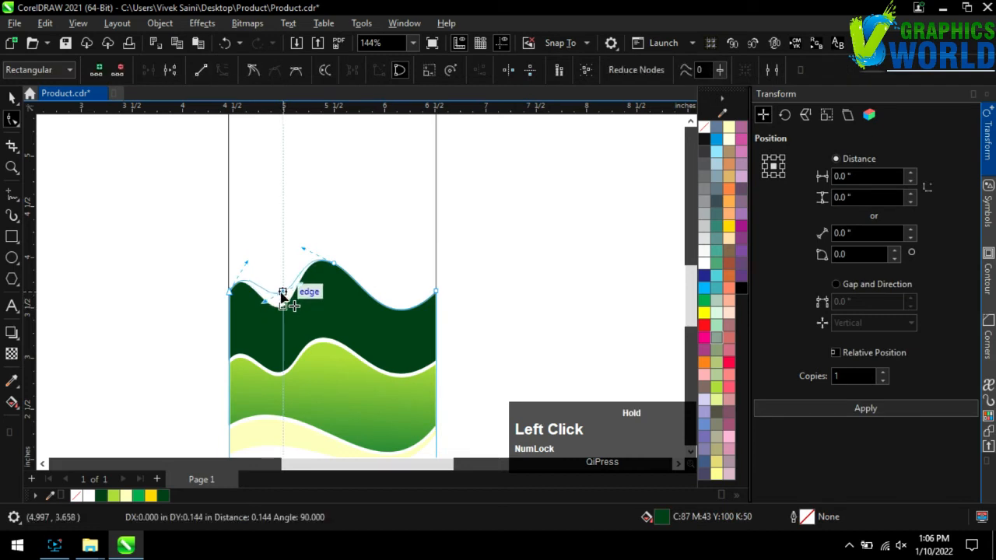
{"action": "left_click", "coordinate": [341, 273]}
{"action": "left_click_drag", "start_coordinate": [356, 291], "coordinate": [343, 272]}
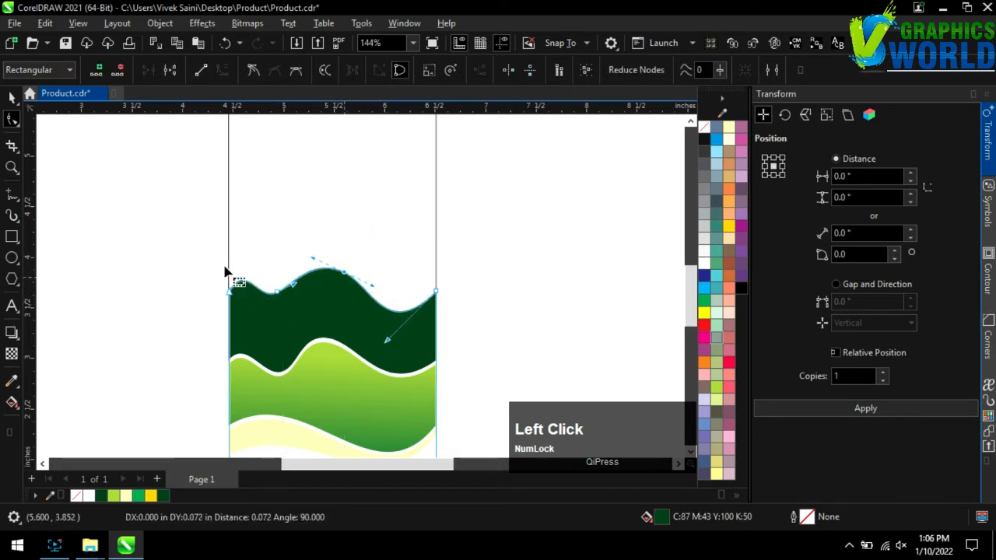
Select the left edge node and the dip node of the dark green hill's top edge and nudge them down.
{"action": "left_click_drag", "start_coordinate": [224, 268], "coordinate": [287, 326]}
{"action": "key", "text": "Down"}
{"action": "key", "text": "Down"}
{"action": "key", "text": "Down"}
{"action": "key", "text": "Down"}
{"action": "key", "text": "Down"}
{"action": "key", "text": "Down"}
{"action": "key", "text": "Down"}
{"action": "key", "text": "Down"}
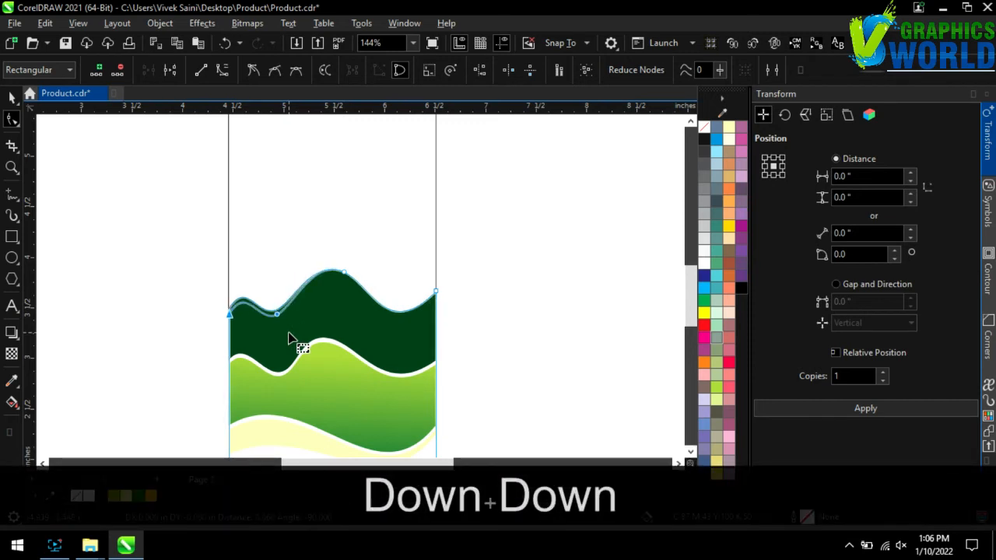
Duplicate the two green strips at the label's bottom in place, then group the copies and mirror them vertically.
{"action": "scroll", "coordinate": [340, 418], "scroll_direction": "down", "scroll_amount": 5}
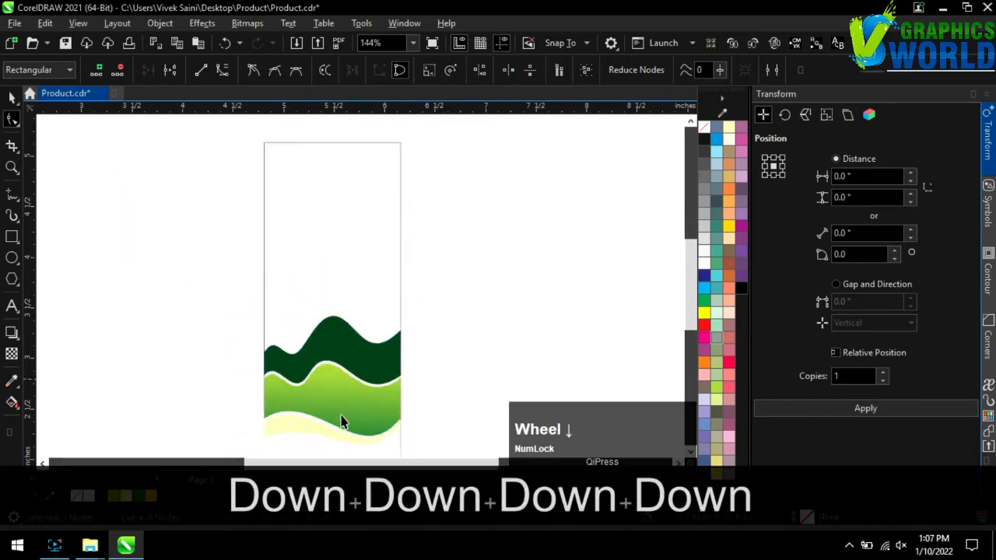
{"action": "scroll", "coordinate": [369, 280], "scroll_direction": "down", "scroll_amount": 1}
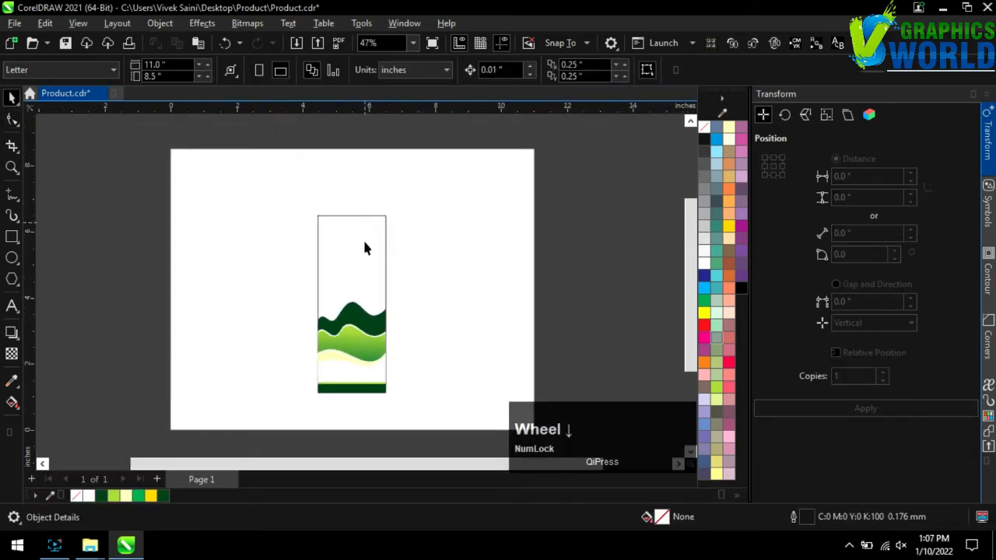
{"action": "scroll", "coordinate": [357, 406], "scroll_direction": "up", "scroll_amount": 2}
{"action": "left_click", "coordinate": [357, 406]}
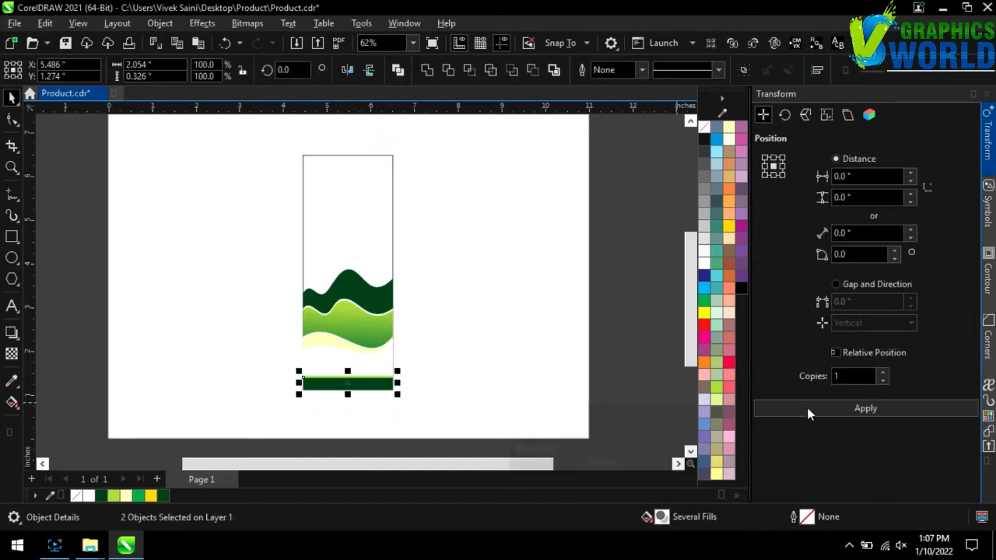
{"action": "left_click", "coordinate": [807, 409]}
{"action": "key", "text": "ctrl+g"}
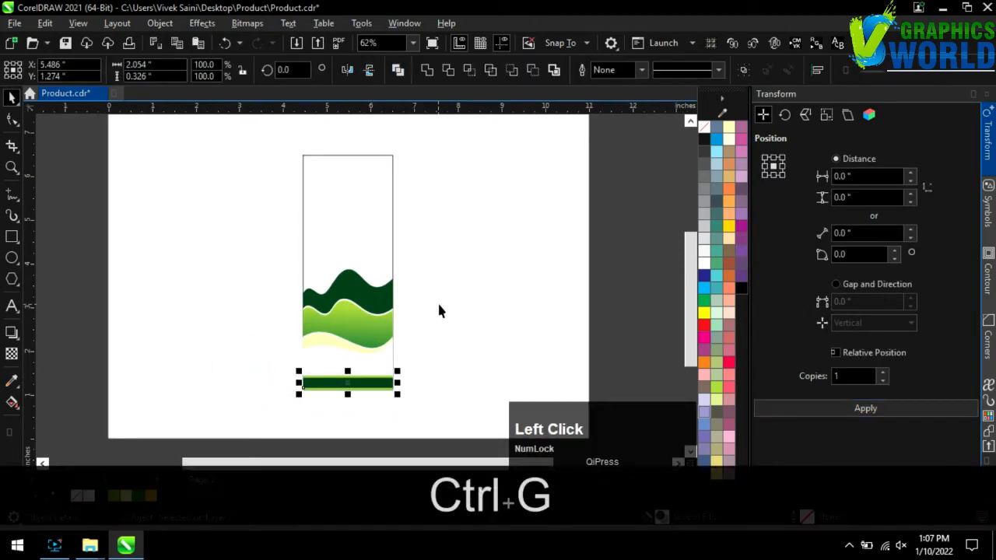
Align the mirrored strip group with the top edge of the tall rectangle.
{"action": "left_click", "coordinate": [367, 205], "text": "shift"}
{"action": "key", "text": "t"}
{"action": "left_click", "coordinate": [463, 263]}
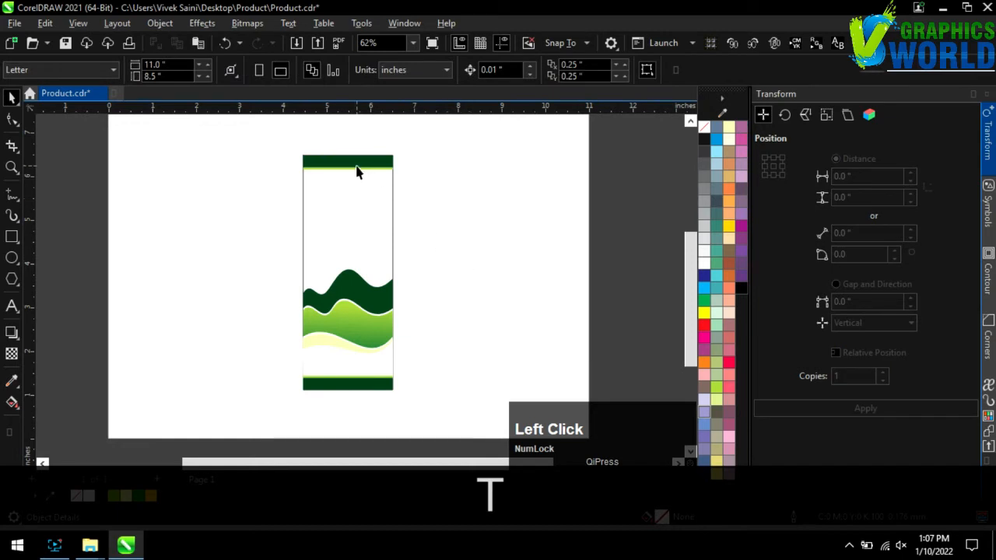
{"action": "right_click", "coordinate": [355, 165]}
{"action": "left_click", "coordinate": [389, 151]}
{"action": "scroll", "coordinate": [389, 156], "scroll_direction": "up", "scroll_amount": 1}
{"action": "scroll", "coordinate": [389, 155], "scroll_direction": "up", "scroll_amount": 1}
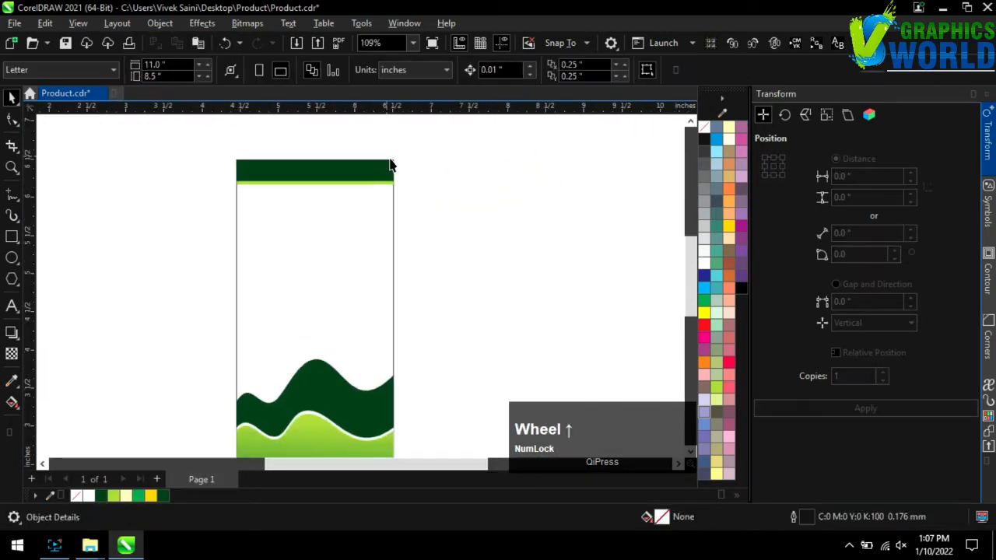
{"action": "scroll", "coordinate": [441, 191], "scroll_direction": "down", "scroll_amount": 1}
{"action": "scroll", "coordinate": [319, 278], "scroll_direction": "down", "scroll_amount": 3}
{"action": "scroll", "coordinate": [352, 403], "scroll_direction": "up", "scroll_amount": 2}
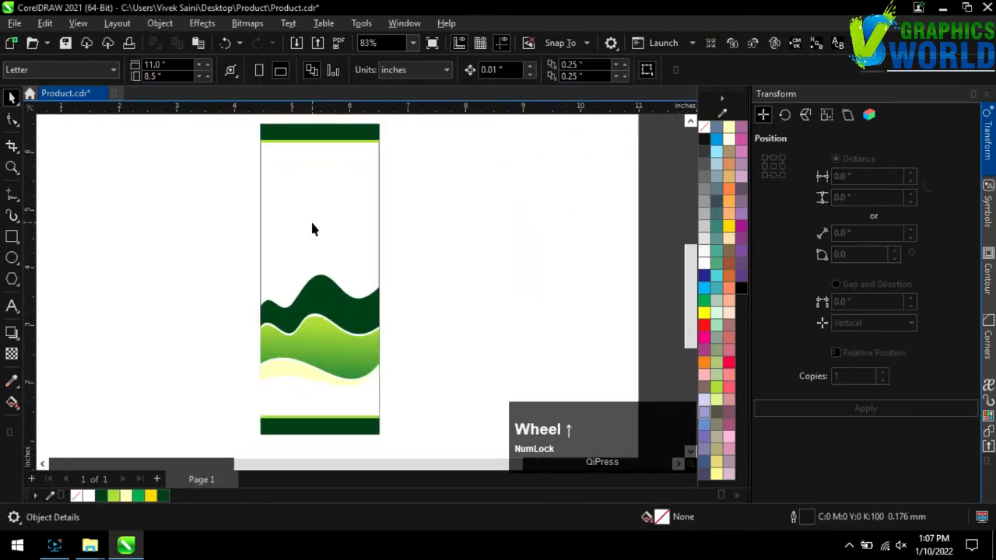
Import the leafy branch picture named png from the Product folder onto the page.
{"action": "scroll", "coordinate": [310, 220], "scroll_direction": "down", "scroll_amount": 1}
{"action": "scroll", "coordinate": [318, 365], "scroll_direction": "up", "scroll_amount": 1}
{"action": "left_click", "coordinate": [92, 545]}
{"action": "left_click", "coordinate": [56, 479]}
{"action": "left_click_drag", "start_coordinate": [702, 214], "coordinate": [169, 299]}
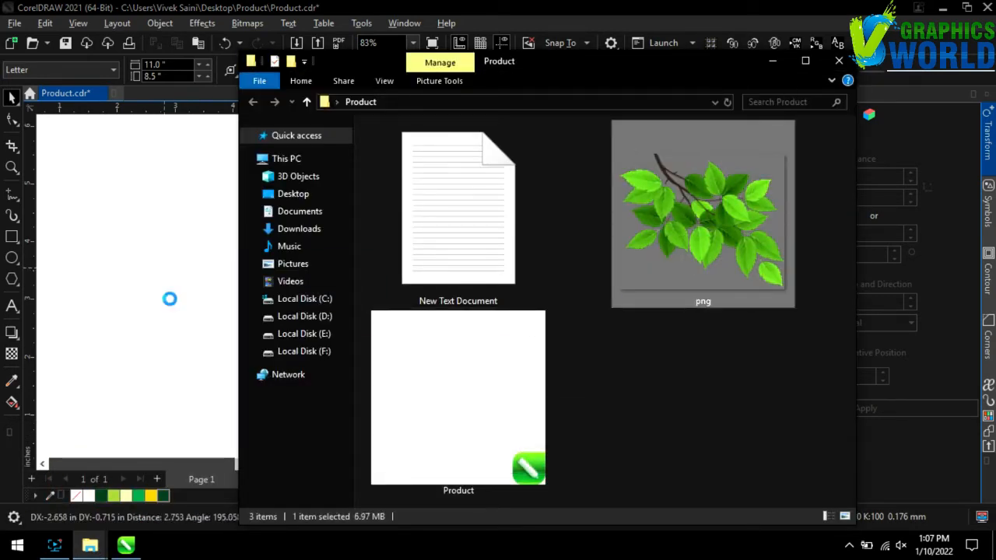
{"action": "left_click", "coordinate": [169, 298]}
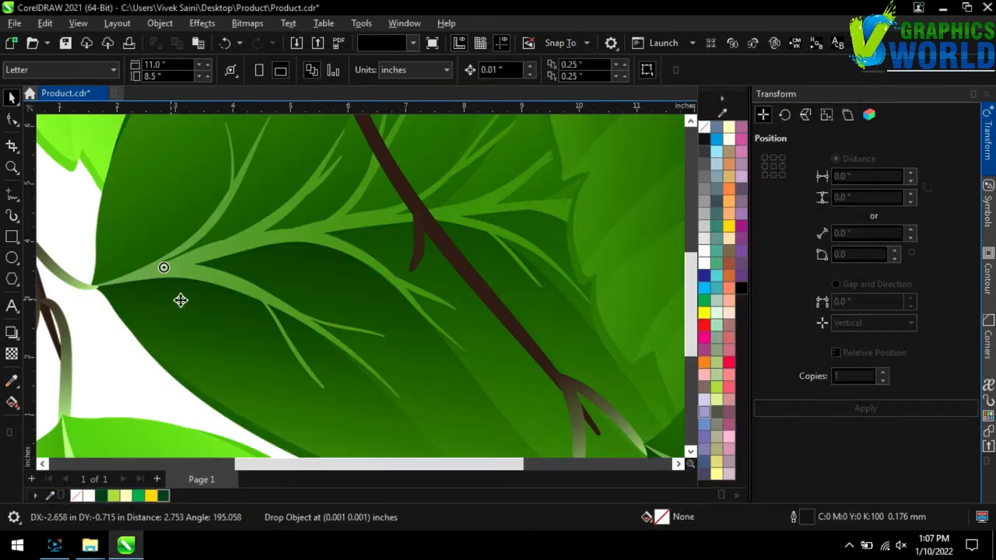
{"action": "scroll", "coordinate": [380, 245], "scroll_direction": "down", "scroll_amount": 1}
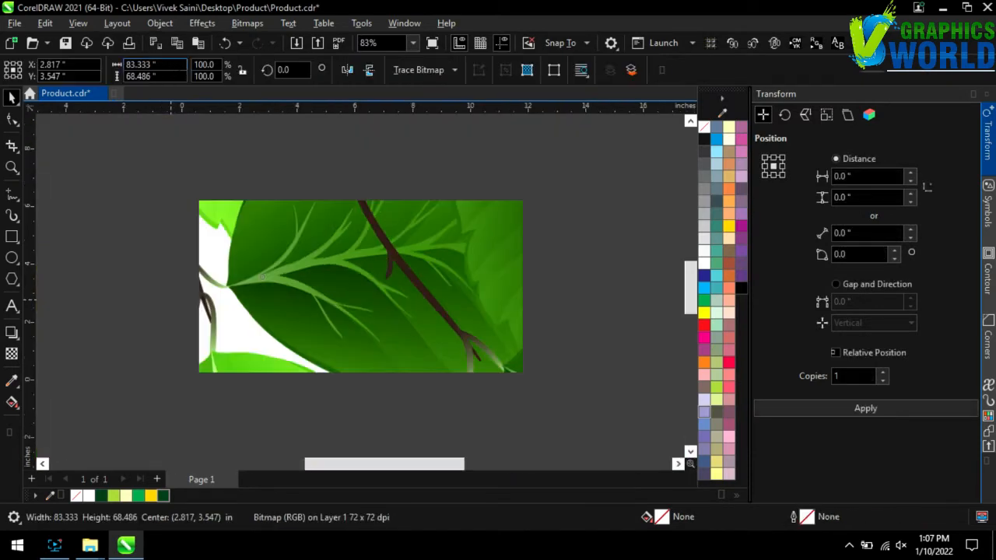
Set the leaf branch's width to 5 inches, then scale it to about 1.8 inches wide and place it over the label.
{"action": "left_click", "coordinate": [165, 65]}
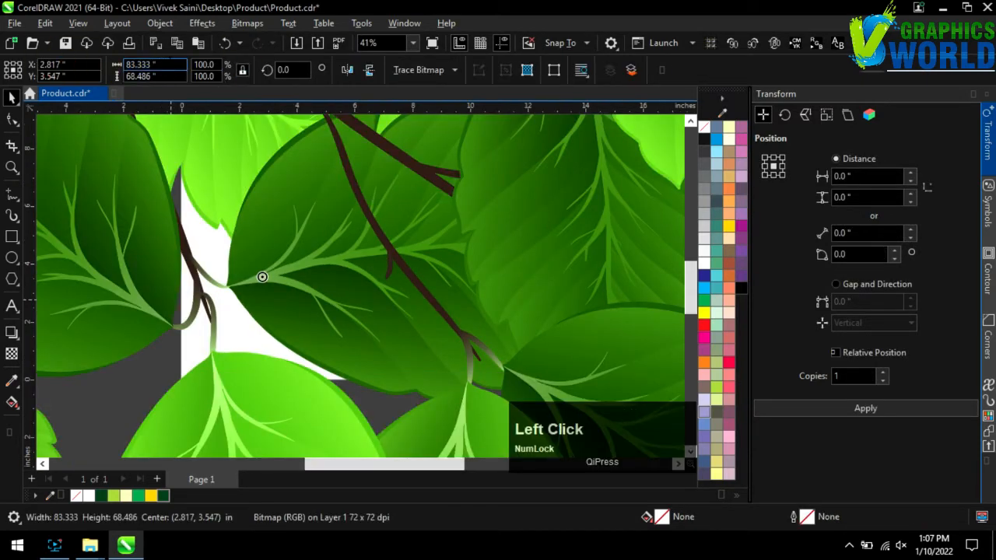
{"action": "type", "text": "5"}
{"action": "key", "text": "Return"}
{"action": "left_click_drag", "start_coordinate": [273, 291], "coordinate": [339, 259]}
{"action": "scroll", "coordinate": [351, 223], "scroll_direction": "up", "scroll_amount": 3}
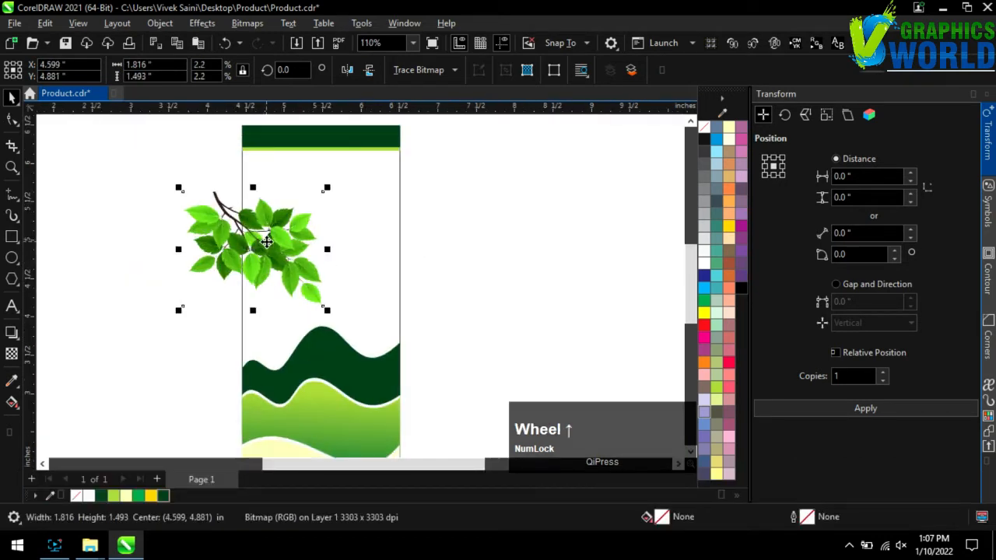
Move the leaf branch over the dark green hill's right side and mirror it both horizontally and vertically.
{"action": "left_click_drag", "start_coordinate": [270, 250], "coordinate": [358, 327]}
{"action": "left_click", "coordinate": [369, 70]}
{"action": "left_click", "coordinate": [347, 70]}
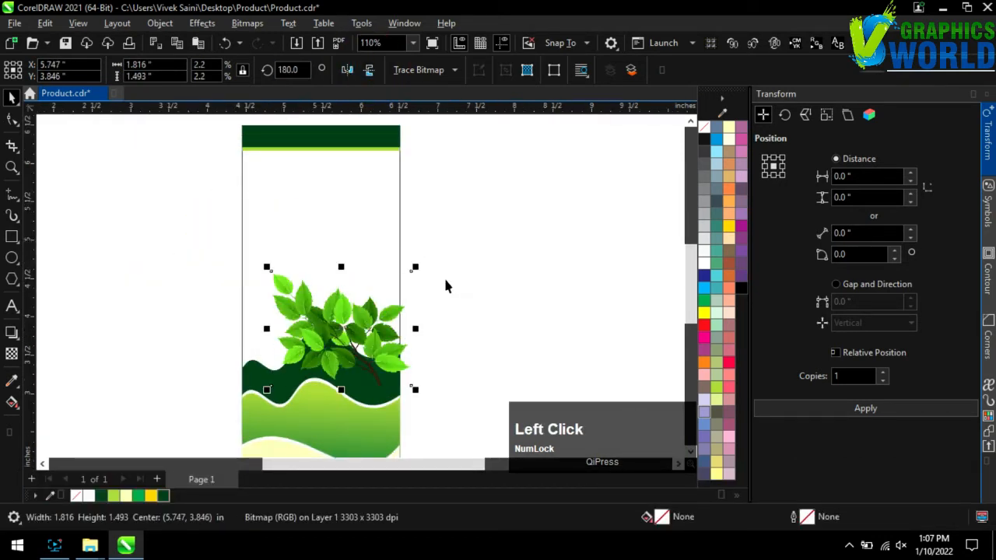
Shift the leaf branch toward the label's lower right and rotate it to about 171 degrees.
{"action": "left_click_drag", "start_coordinate": [375, 371], "coordinate": [387, 391]}
{"action": "scroll", "coordinate": [351, 311], "scroll_direction": "down", "scroll_amount": 1}
{"action": "scroll", "coordinate": [349, 385], "scroll_direction": "up", "scroll_amount": 1}
{"action": "left_click_drag", "start_coordinate": [350, 275], "coordinate": [353, 276]}
{"action": "left_click_drag", "start_coordinate": [447, 225], "coordinate": [368, 269]}
{"action": "left_click", "coordinate": [369, 269]}
{"action": "left_click", "coordinate": [393, 165]}
{"action": "scroll", "coordinate": [487, 400], "scroll_direction": "down", "scroll_amount": 2}
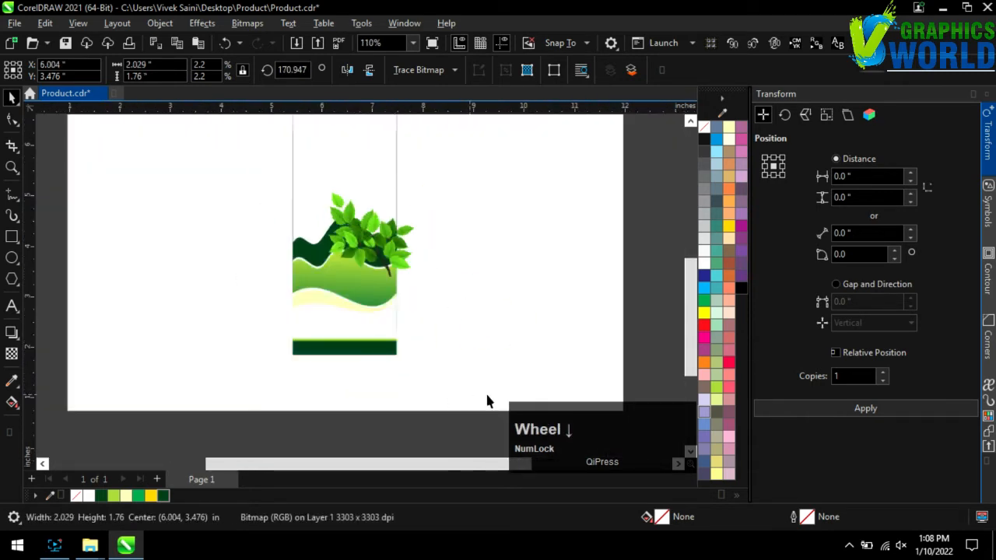
Select the light green, white and pale yellow waves with the bottom strips and bring them to the front of the page.
{"action": "left_click_drag", "start_coordinate": [492, 396], "coordinate": [222, 234]}
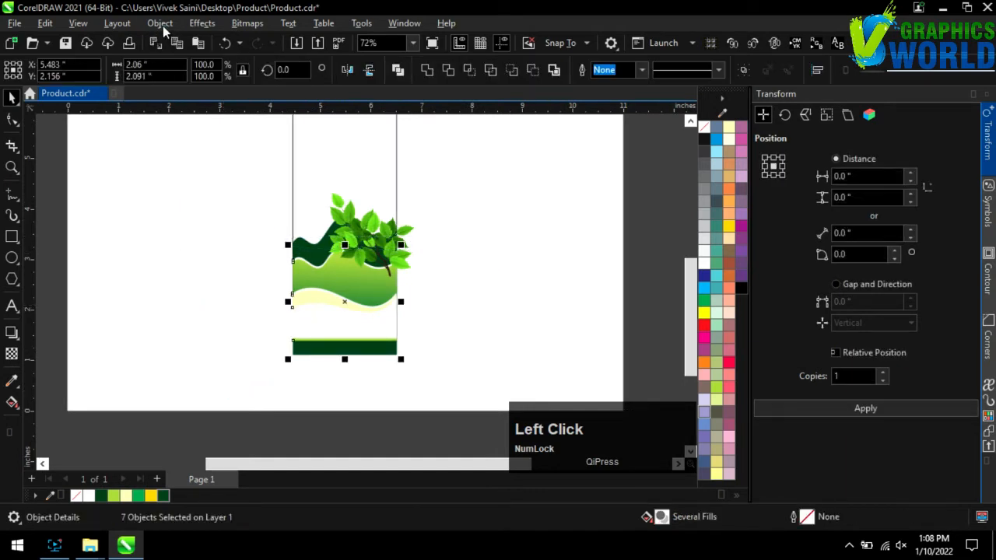
{"action": "left_click", "coordinate": [159, 23]}
{"action": "mouse_move", "coordinate": [241, 223]}
{"action": "left_click", "coordinate": [416, 228]}
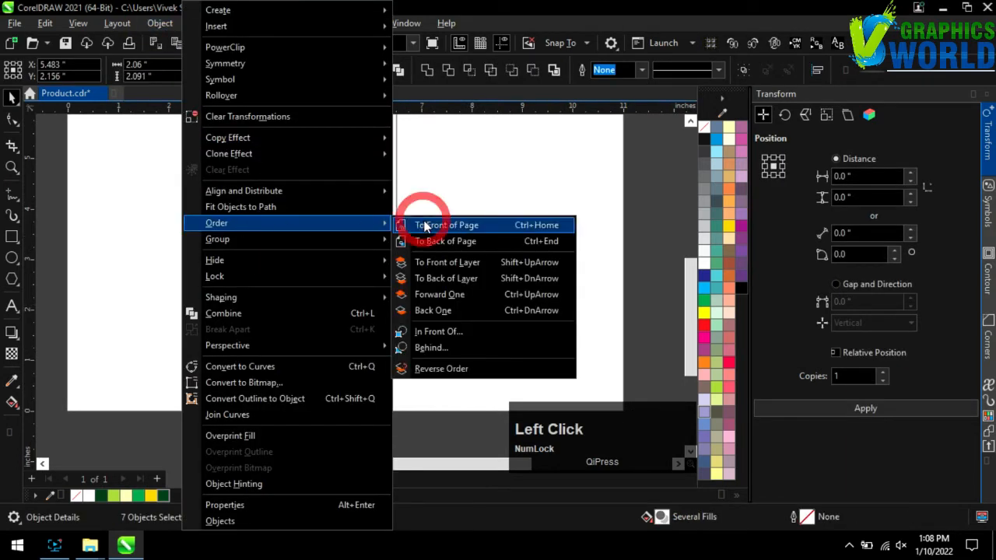
Crop the leaf branch at the label's right edge by adding nodes on that edge and deleting the two outer corner nodes.
{"action": "left_click", "coordinate": [11, 119]}
{"action": "scroll", "coordinate": [415, 262], "scroll_direction": "up", "scroll_amount": 4}
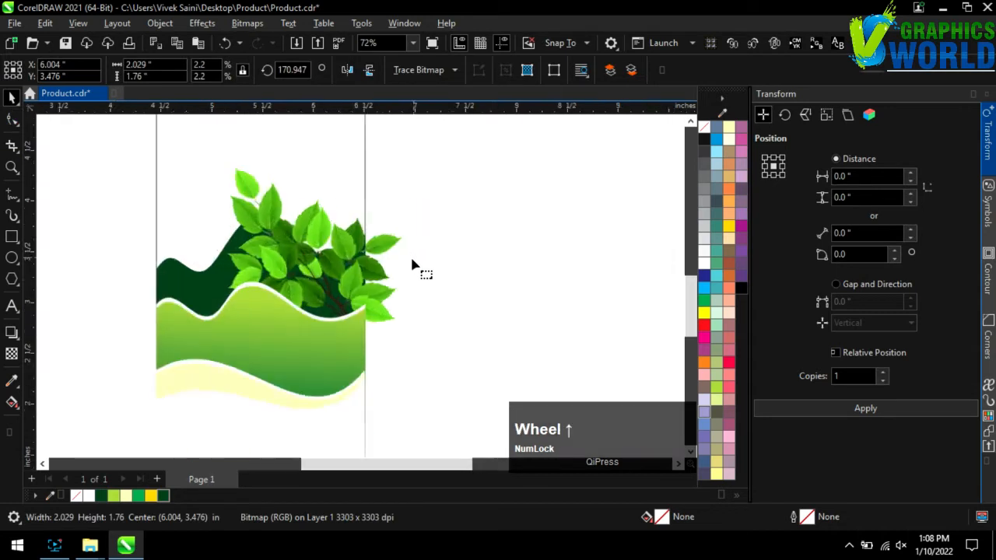
{"action": "double_click", "coordinate": [355, 162]}
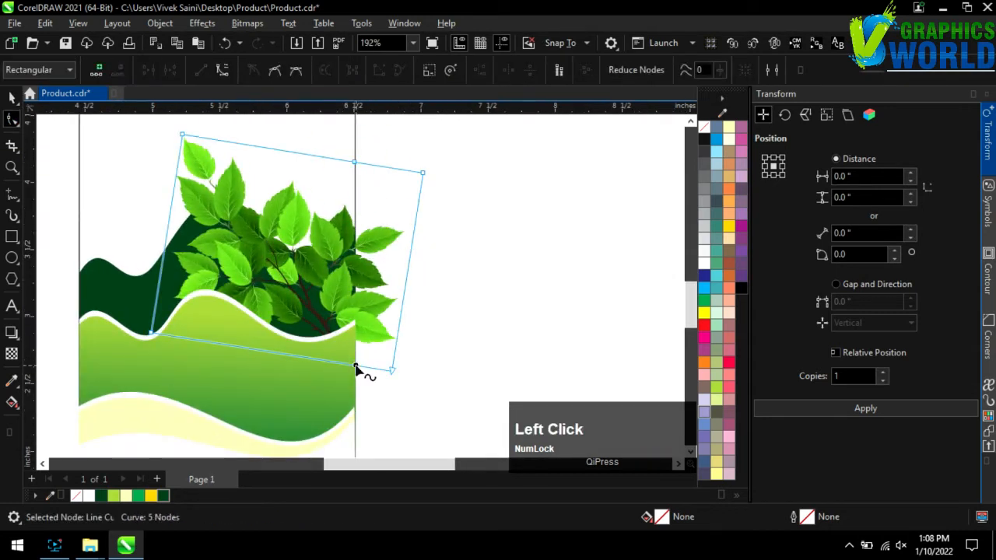
{"action": "double_click", "coordinate": [392, 371]}
{"action": "double_click", "coordinate": [421, 171]}
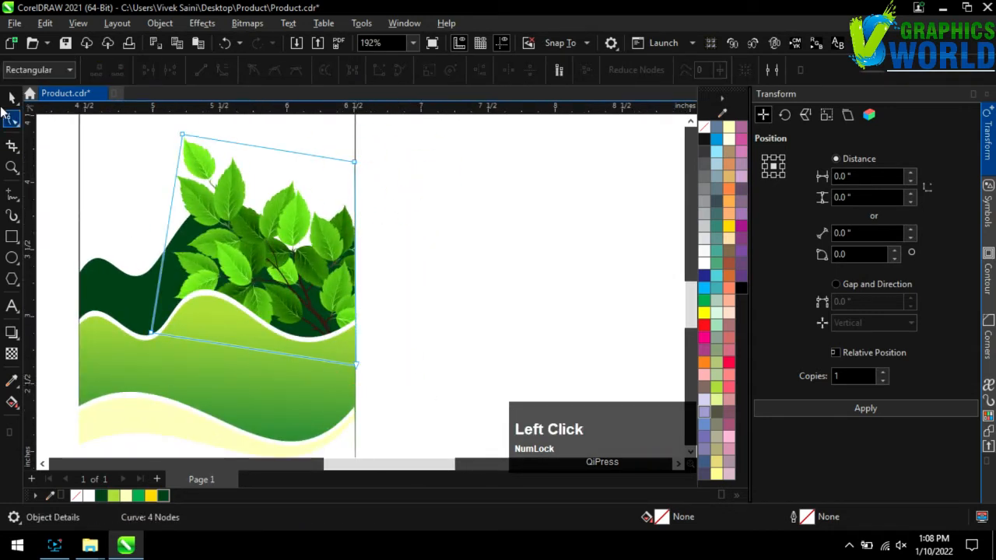
{"action": "left_click", "coordinate": [11, 97]}
{"action": "left_click", "coordinate": [464, 298]}
{"action": "scroll", "coordinate": [461, 300], "scroll_direction": "down", "scroll_amount": 4}
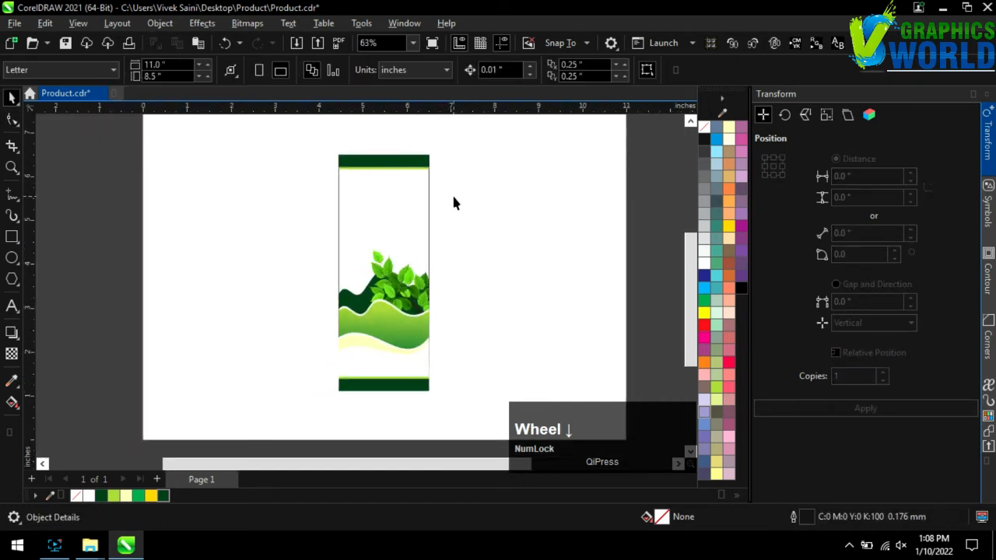
Duplicate the leaf branch in place, move the copy to the label's upper area and mirror it horizontally and vertically.
{"action": "scroll", "coordinate": [467, 191], "scroll_direction": "up", "scroll_amount": 1}
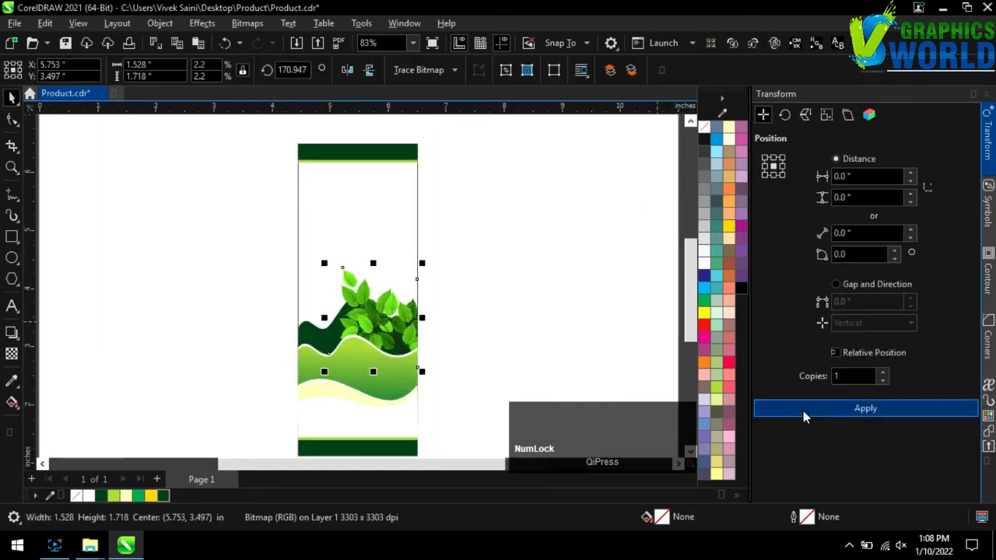
{"action": "left_click", "coordinate": [804, 410]}
{"action": "left_click_drag", "start_coordinate": [391, 310], "coordinate": [374, 150]}
{"action": "left_click", "coordinate": [347, 70]}
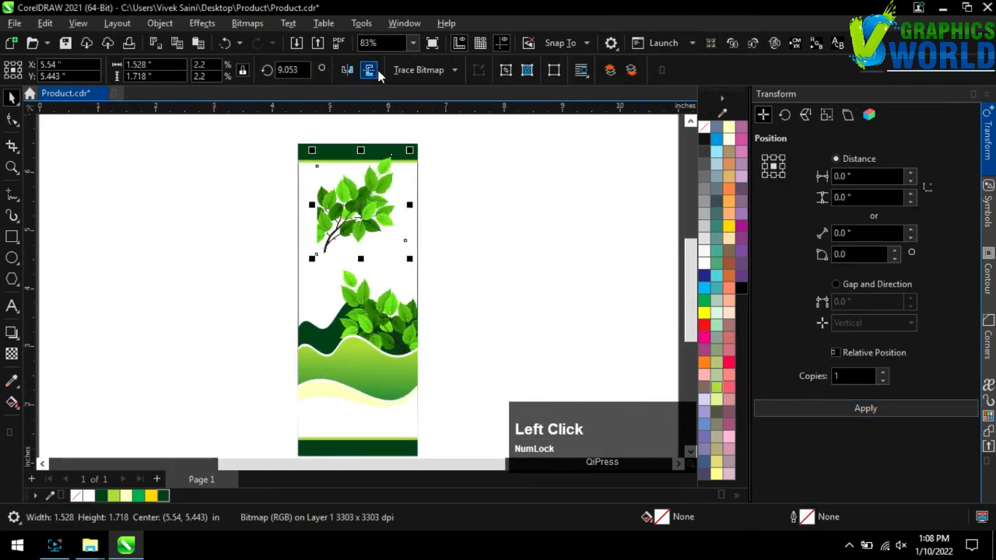
{"action": "left_click", "coordinate": [369, 70]}
Scale the copied leaf branch down to about 1.9% and align it with the label rectangle's left and top edges.
{"action": "left_click_drag", "start_coordinate": [410, 259], "coordinate": [398, 245]}
{"action": "left_click_drag", "start_coordinate": [362, 204], "coordinate": [346, 202]}
{"action": "left_click", "coordinate": [410, 209], "text": "shift"}
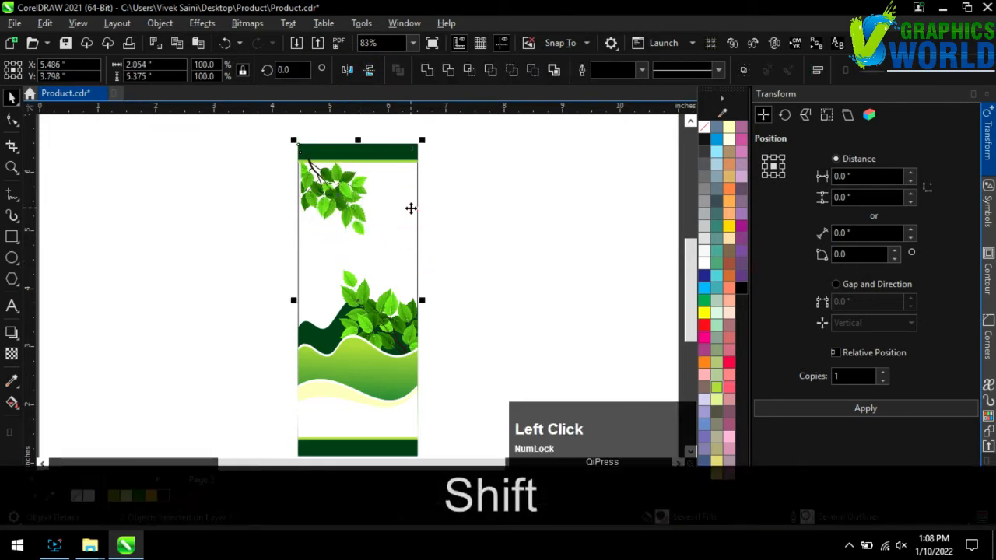
{"action": "key", "text": "l"}
{"action": "key", "text": "t"}
Rotate the copied leaf branch to about 15.6 degrees and position it over the label's top-left corner.
{"action": "left_click", "coordinate": [502, 229]}
{"action": "left_click", "coordinate": [342, 193]}
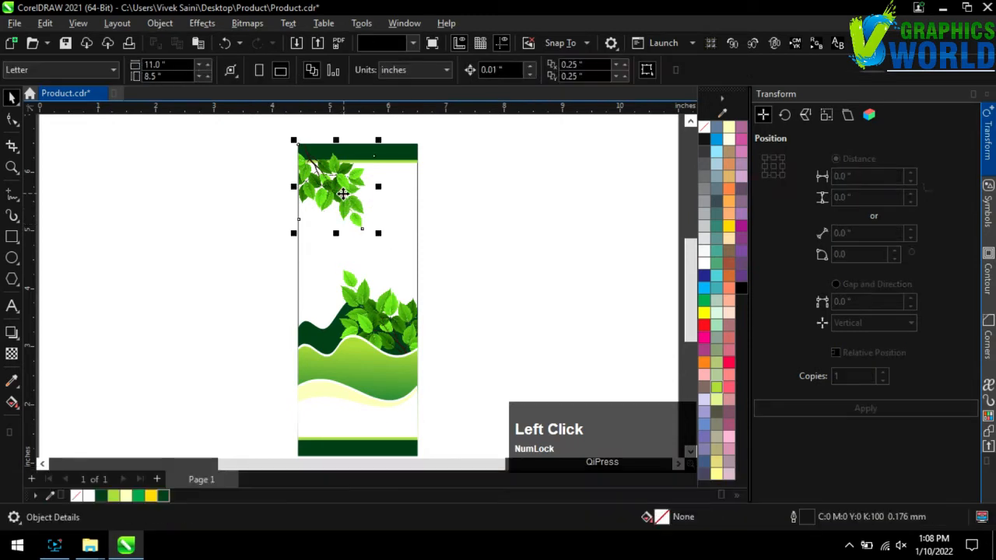
{"action": "left_click", "coordinate": [342, 194]}
{"action": "left_click_drag", "start_coordinate": [389, 240], "coordinate": [348, 195]}
{"action": "left_click", "coordinate": [477, 238]}
Crop the upper leaf branch to the label's left and top edges by moving its protruding corner nodes onto those edges.
{"action": "scroll", "coordinate": [341, 199], "scroll_direction": "up", "scroll_amount": 3}
{"action": "scroll", "coordinate": [350, 216], "scroll_direction": "down", "scroll_amount": 1}
{"action": "left_click", "coordinate": [355, 215]}
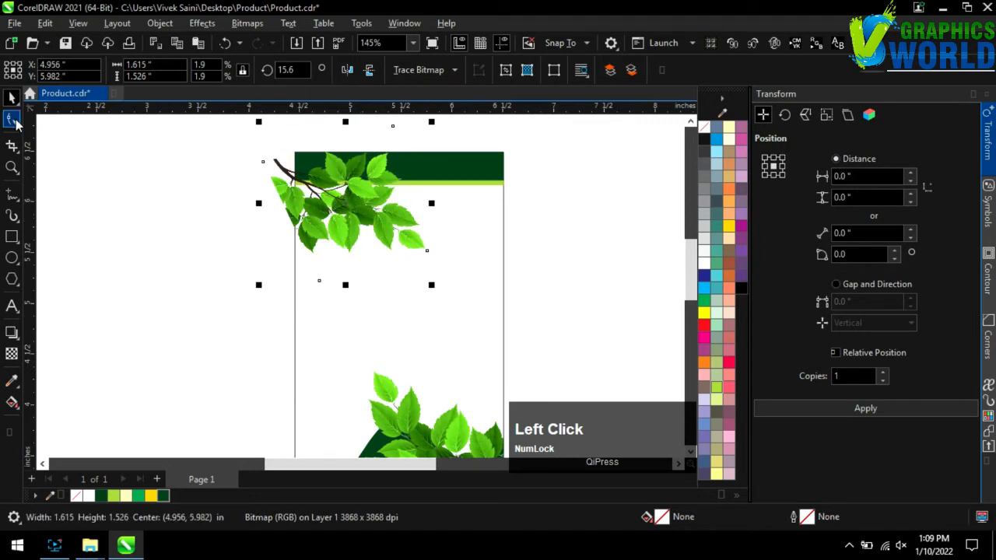
{"action": "left_click", "coordinate": [12, 119]}
{"action": "left_click", "coordinate": [319, 280]}
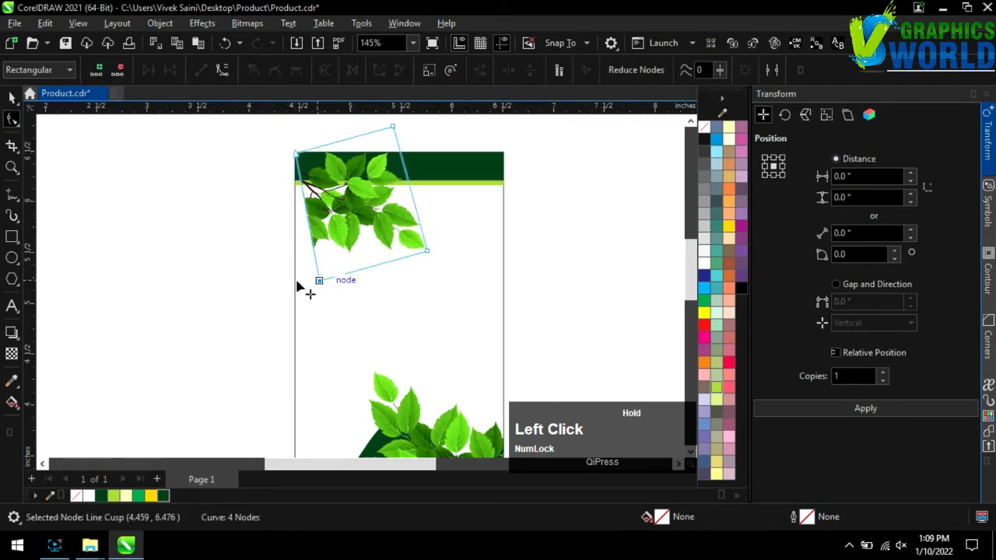
{"action": "left_click_drag", "start_coordinate": [318, 280], "coordinate": [296, 280]}
{"action": "left_click_drag", "start_coordinate": [392, 126], "coordinate": [400, 153]}
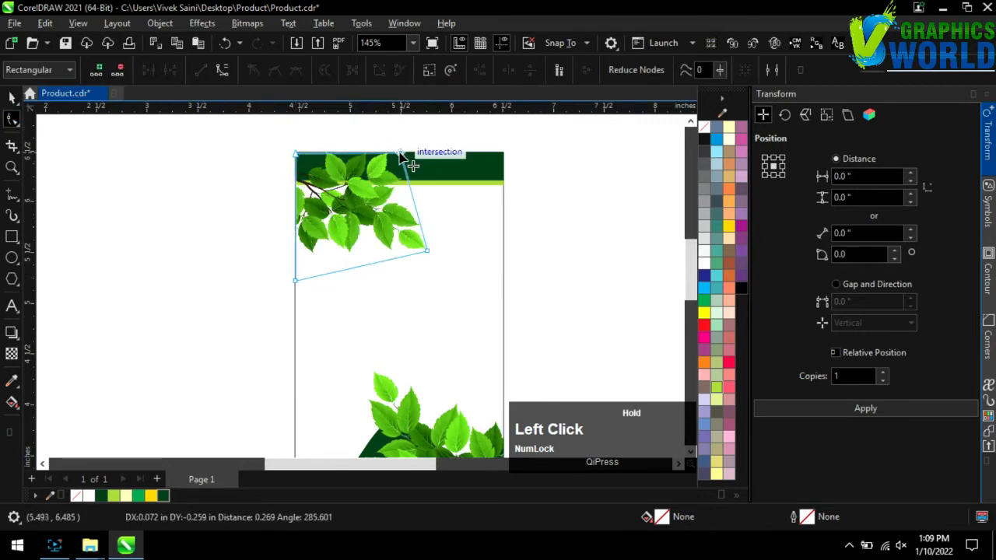
Select the two green strips at the label's top and bring them to the front of the page.
{"action": "left_click", "coordinate": [12, 96]}
{"action": "left_click_drag", "start_coordinate": [228, 134], "coordinate": [576, 223]}
{"action": "left_click", "coordinate": [160, 23]}
{"action": "mouse_move", "coordinate": [365, 223]}
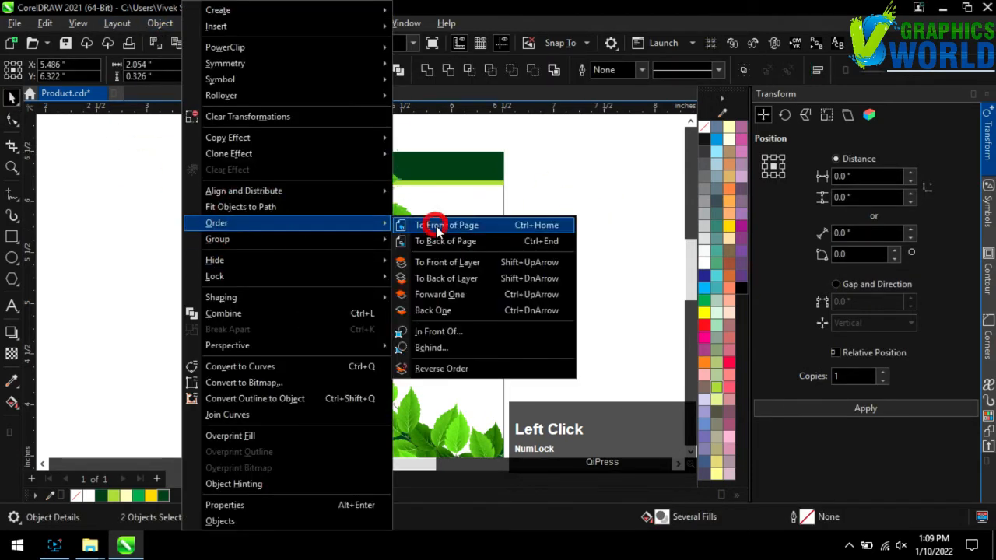
{"action": "left_click", "coordinate": [437, 226]}
{"action": "scroll", "coordinate": [425, 231], "scroll_direction": "down", "scroll_amount": 3}
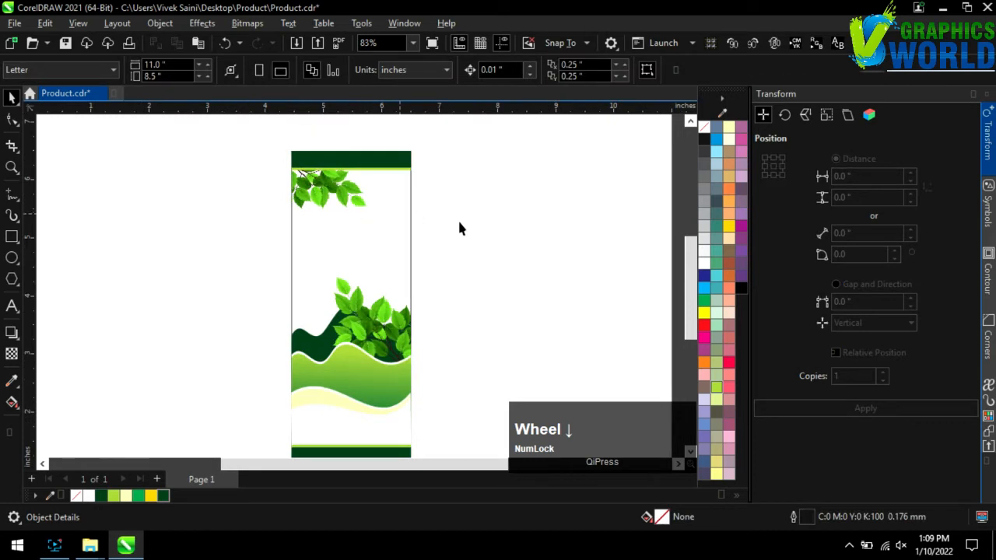
Copy "Product Syrup" from New Text Document in Notepad and paste it into CorelDRAW as text beside the label.
{"action": "scroll", "coordinate": [273, 195], "scroll_direction": "down", "scroll_amount": 2}
{"action": "scroll", "coordinate": [346, 224], "scroll_direction": "up", "scroll_amount": 1}
{"action": "left_click", "coordinate": [91, 544]}
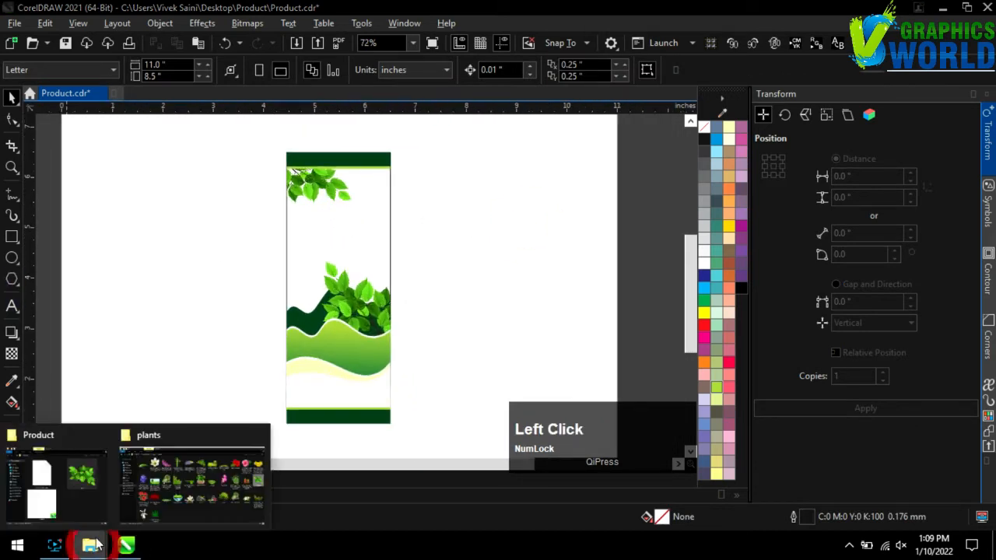
{"action": "left_click", "coordinate": [55, 476]}
{"action": "double_click", "coordinate": [451, 203]}
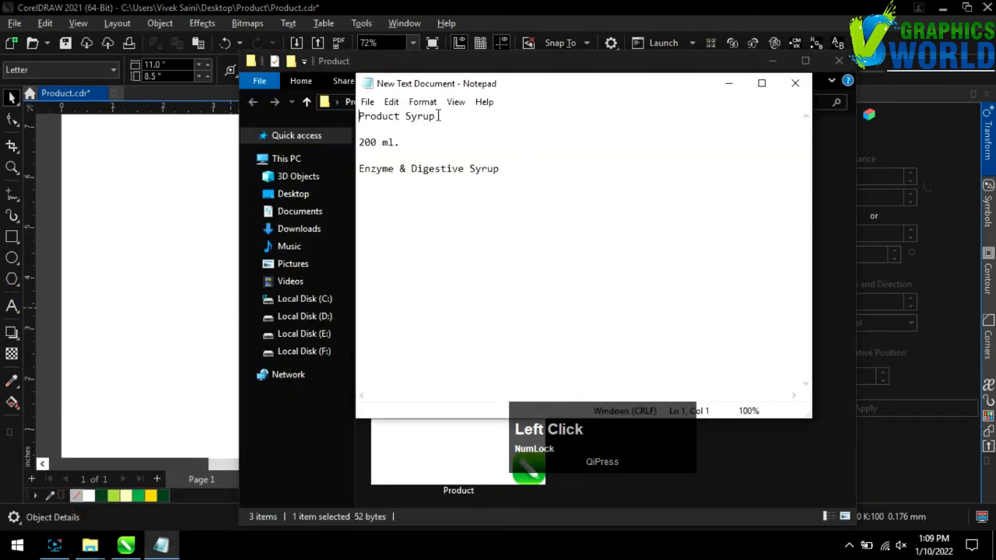
{"action": "left_click_drag", "start_coordinate": [439, 116], "coordinate": [358, 116]}
{"action": "key", "text": "ctrl+c"}
{"action": "left_click", "coordinate": [12, 305]}
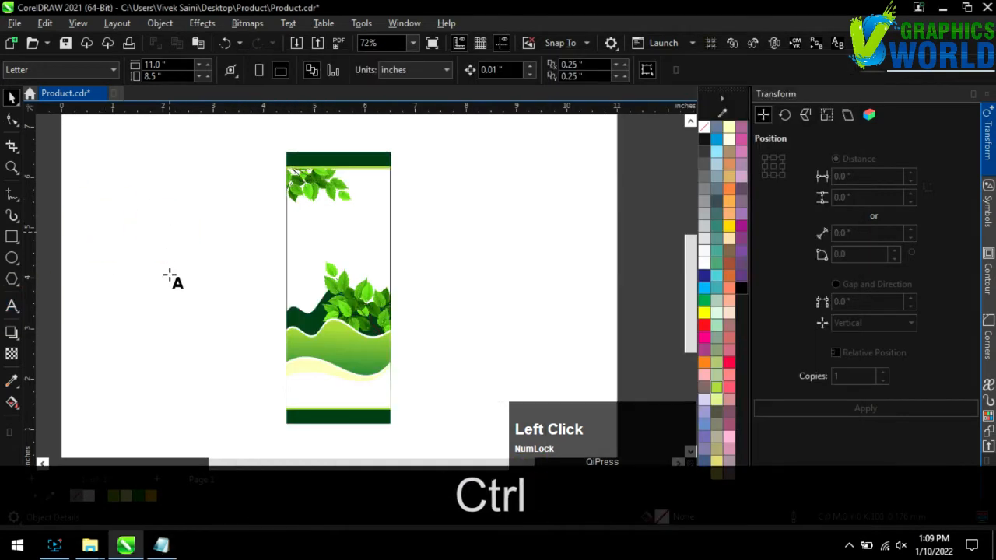
{"action": "key", "text": "ctrl+v"}
Break the pasted text into separate words and move "Product" onto the label below the upper leaves.
{"action": "key", "text": "ctrl+k"}
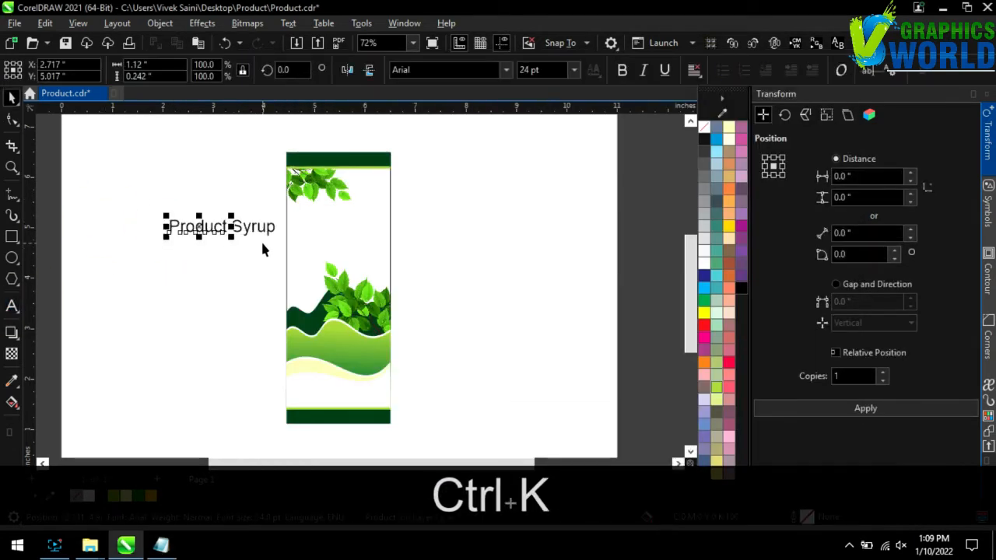
{"action": "left_click_drag", "start_coordinate": [256, 228], "coordinate": [251, 280]}
{"action": "left_click_drag", "start_coordinate": [220, 228], "coordinate": [356, 225]}
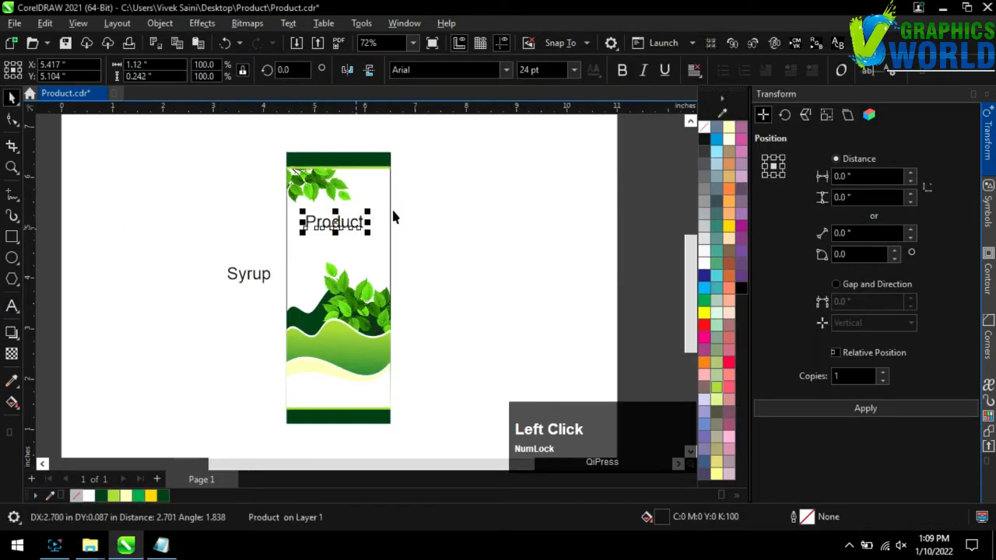
Set the word "Product" in Brandon Grotesque Bold (Normal-Italic) and enlarge it to about 34 pt.
{"action": "scroll", "coordinate": [392, 217], "scroll_direction": "up", "scroll_amount": 3}
{"action": "left_click", "coordinate": [506, 70]}
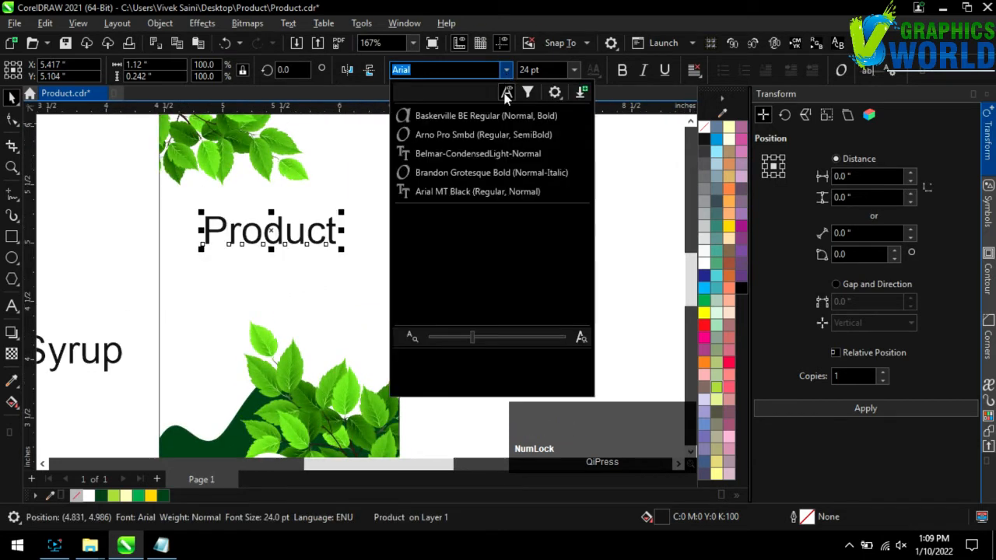
{"action": "left_click", "coordinate": [488, 173]}
{"action": "left_click_drag", "start_coordinate": [321, 251], "coordinate": [360, 278]}
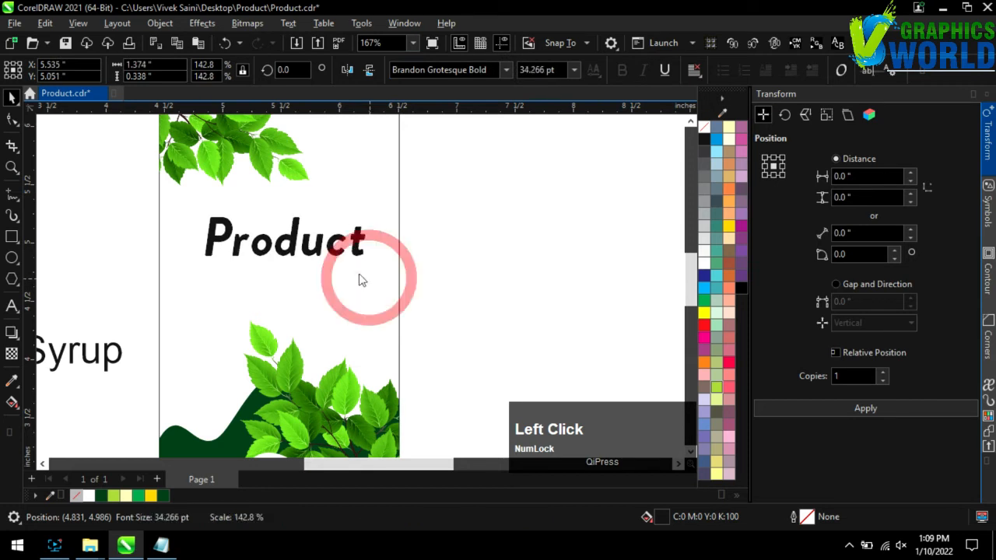
Centre the word "Product" horizontally on the label rectangle and fill it with the dark green C87 M43 Y100 K50.
{"action": "left_click", "coordinate": [348, 294], "text": "shift"}
{"action": "key", "text": "shift+c"}
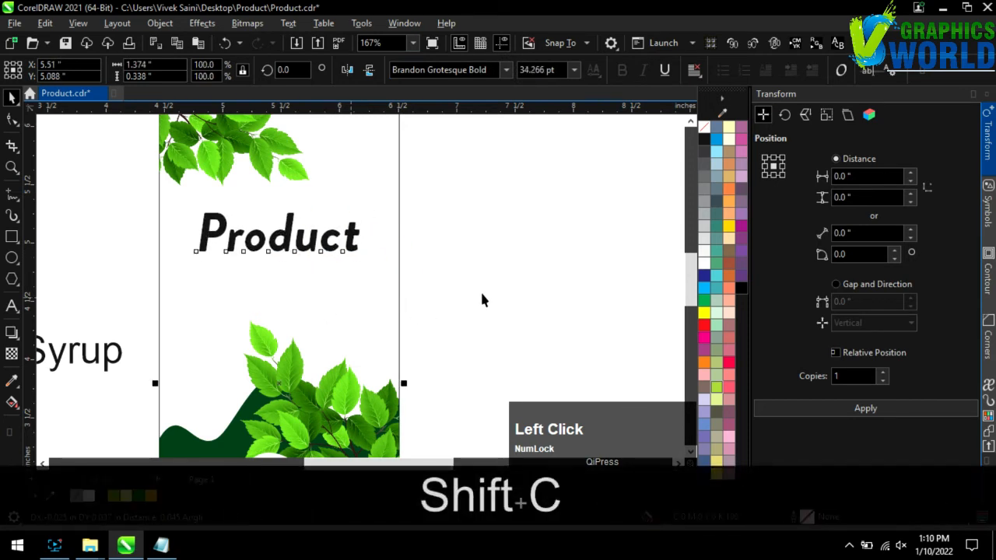
{"action": "left_click", "coordinate": [480, 289]}
{"action": "left_click", "coordinate": [348, 235]}
{"action": "left_click", "coordinate": [163, 496]}
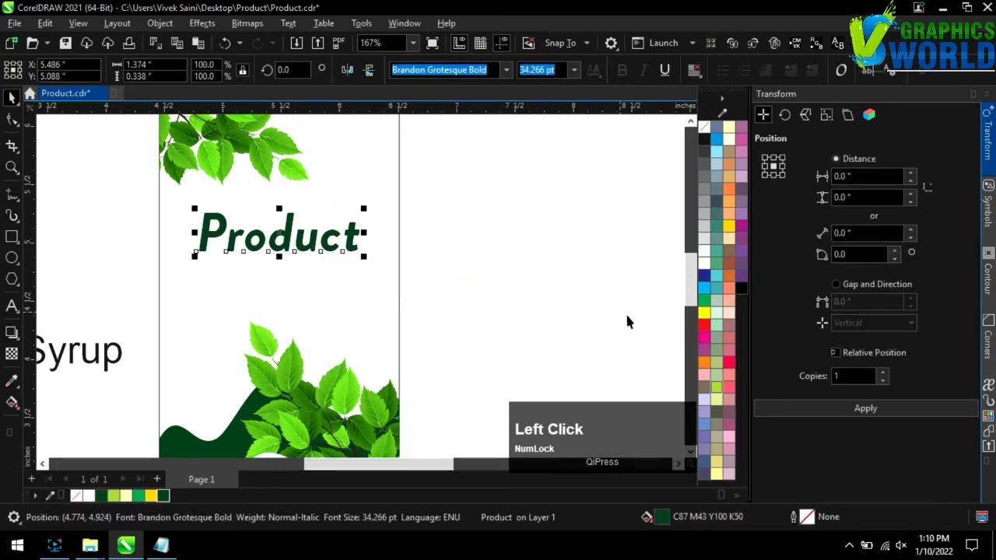
Give the word "Product" a white outline 5.0 mm wide.
{"action": "right_click", "coordinate": [704, 263]}
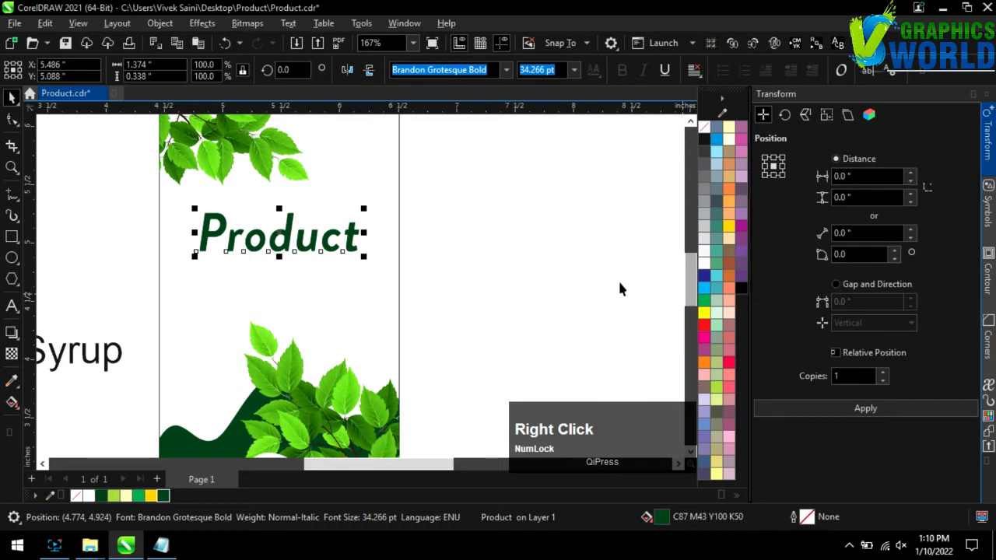
{"action": "left_click", "coordinate": [805, 517]}
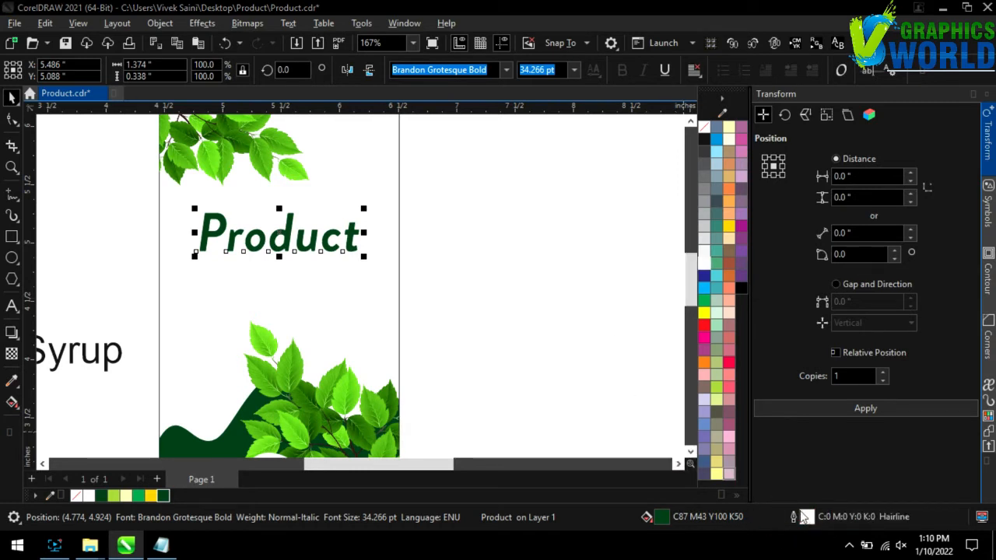
{"action": "double_click", "coordinate": [805, 517]}
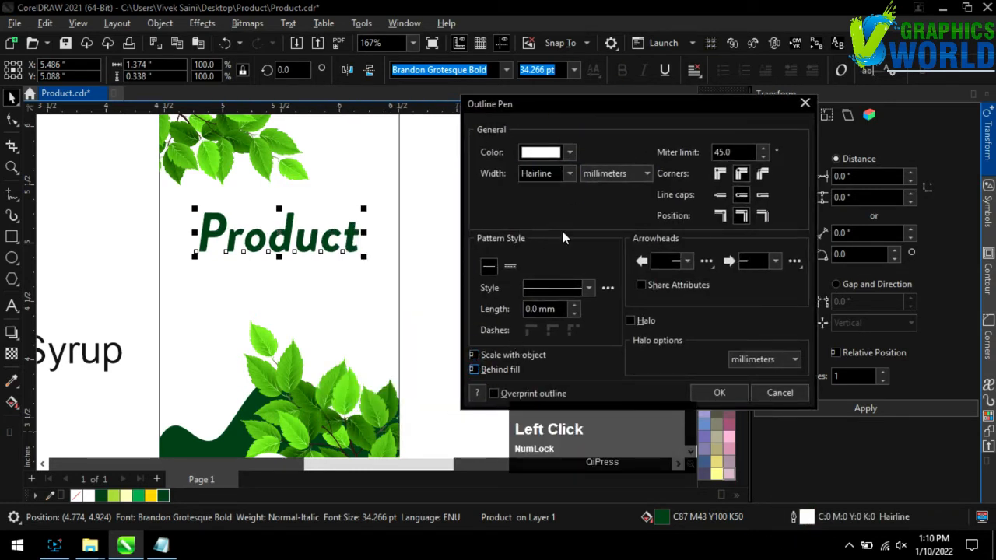
{"action": "left_click", "coordinate": [569, 173]}
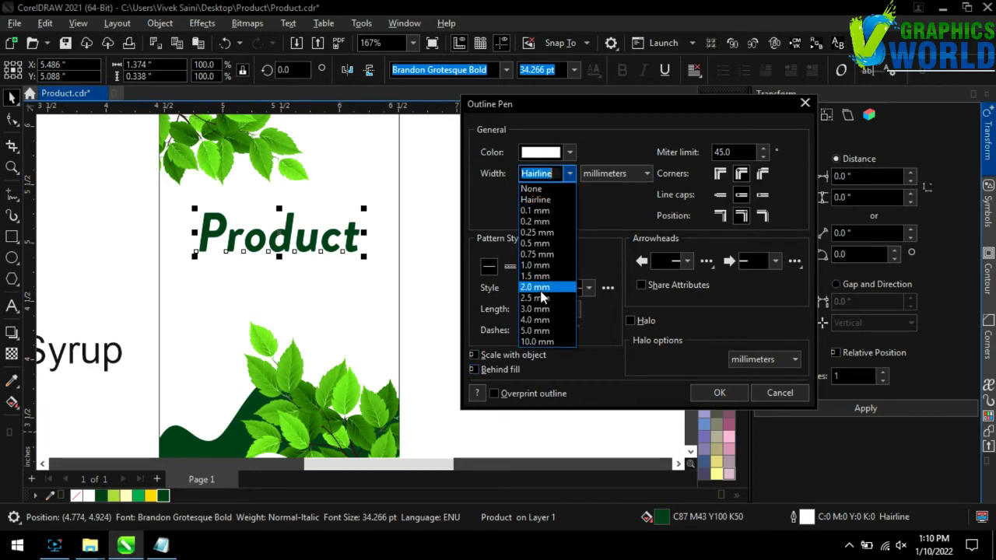
{"action": "left_click", "coordinate": [542, 333]}
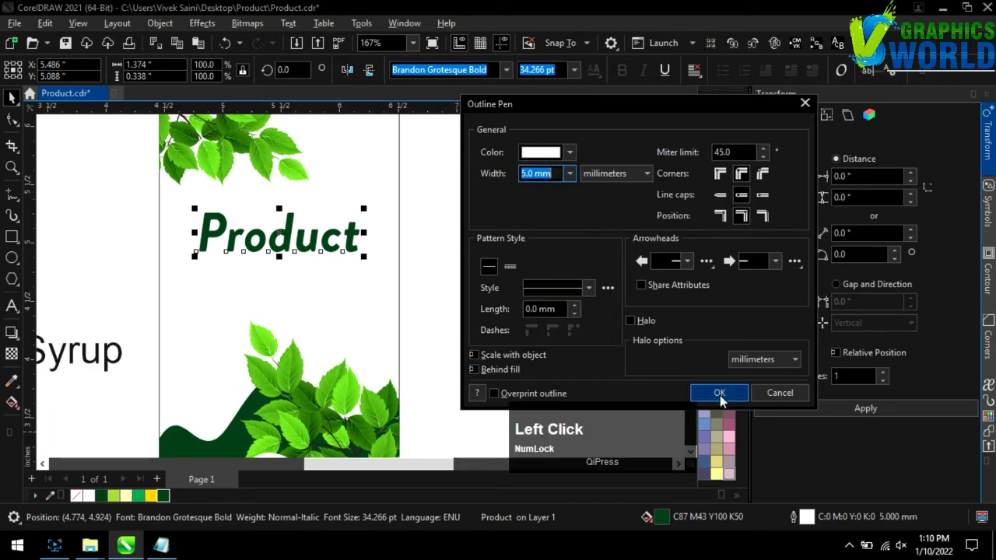
{"action": "left_click", "coordinate": [719, 393]}
Preview the outline of "Product" in yellow, reduce its width to 2.5 mm, and colour it white again.
{"action": "right_click", "coordinate": [727, 225]}
{"action": "scroll", "coordinate": [406, 241], "scroll_direction": "up", "scroll_amount": 1}
{"action": "left_click", "coordinate": [806, 519]}
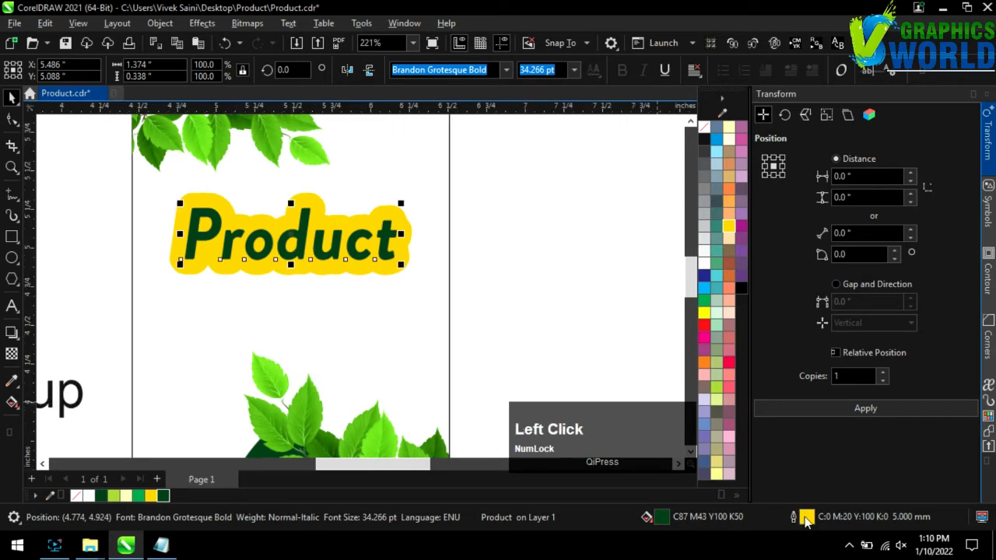
{"action": "left_click", "coordinate": [429, 186]}
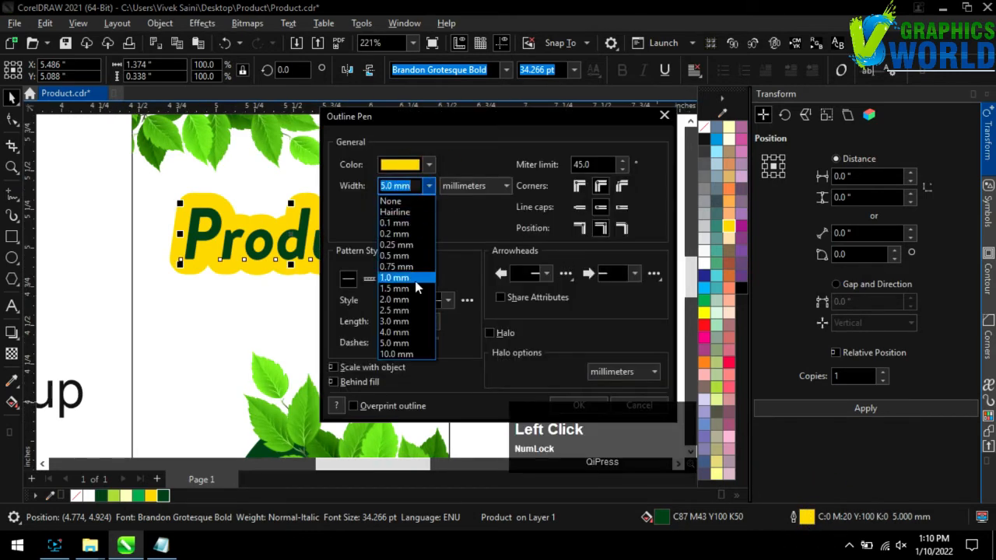
{"action": "left_click", "coordinate": [413, 310]}
{"action": "left_click", "coordinate": [579, 405]}
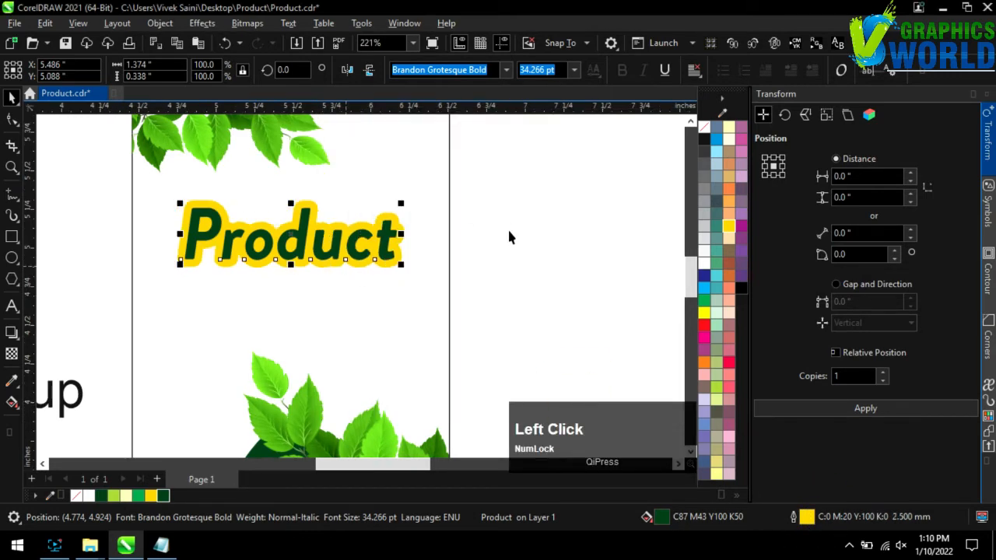
{"action": "scroll", "coordinate": [448, 256], "scroll_direction": "up", "scroll_amount": 1}
{"action": "right_click", "coordinate": [704, 263]}
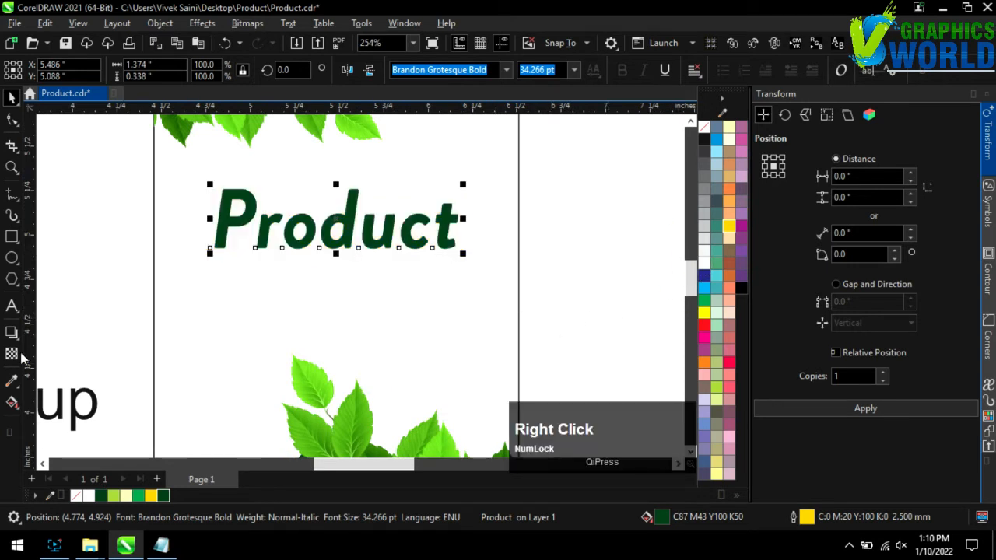
Add a Flat Bottom Left drop shadow to "Product" and offset it about -0.019" horizontally and -0.018" vertically.
{"action": "left_click", "coordinate": [11, 333]}
{"action": "left_click", "coordinate": [68, 69]}
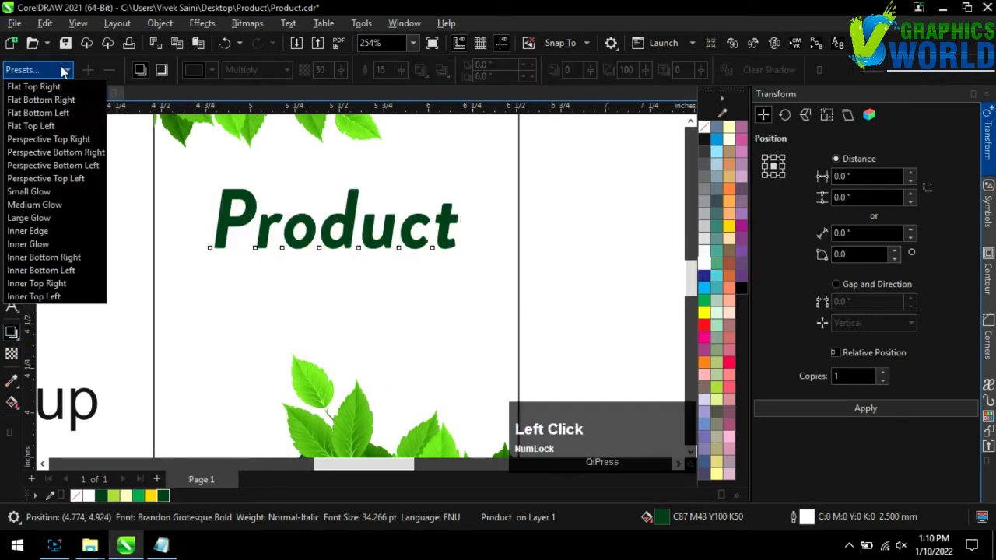
{"action": "left_click", "coordinate": [54, 113]}
{"action": "left_click_drag", "start_coordinate": [185, 378], "coordinate": [292, 261]}
{"action": "scroll", "coordinate": [64, 208], "scroll_direction": "down", "scroll_amount": 4}
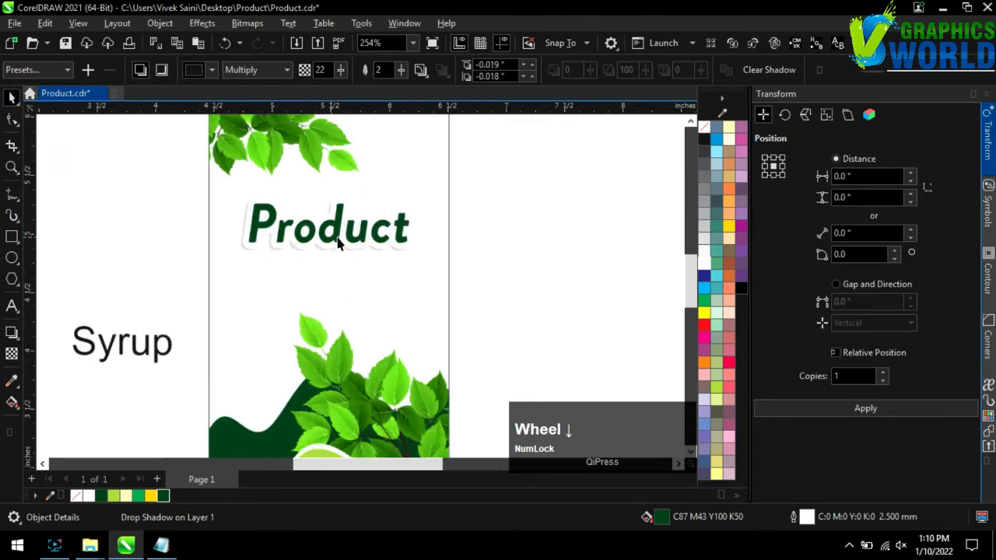
Move the word "Syrup" directly below "Product" on the label and set it in the Baskerville BE font.
{"action": "key", "text": "space"}
{"action": "left_click", "coordinate": [204, 318]}
{"action": "left_click_drag", "start_coordinate": [205, 318], "coordinate": [343, 271]}
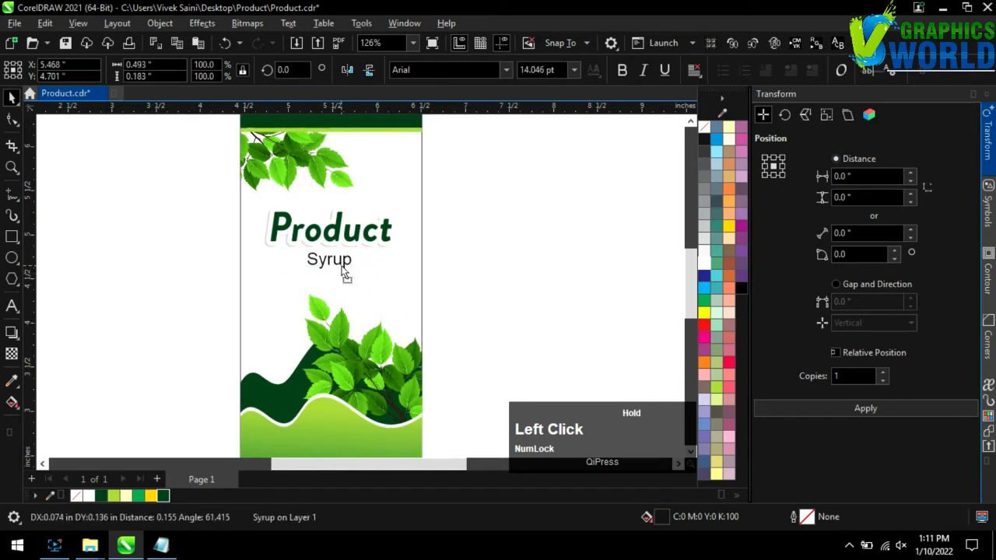
{"action": "left_click", "coordinate": [506, 70]}
{"action": "left_click", "coordinate": [478, 129]}
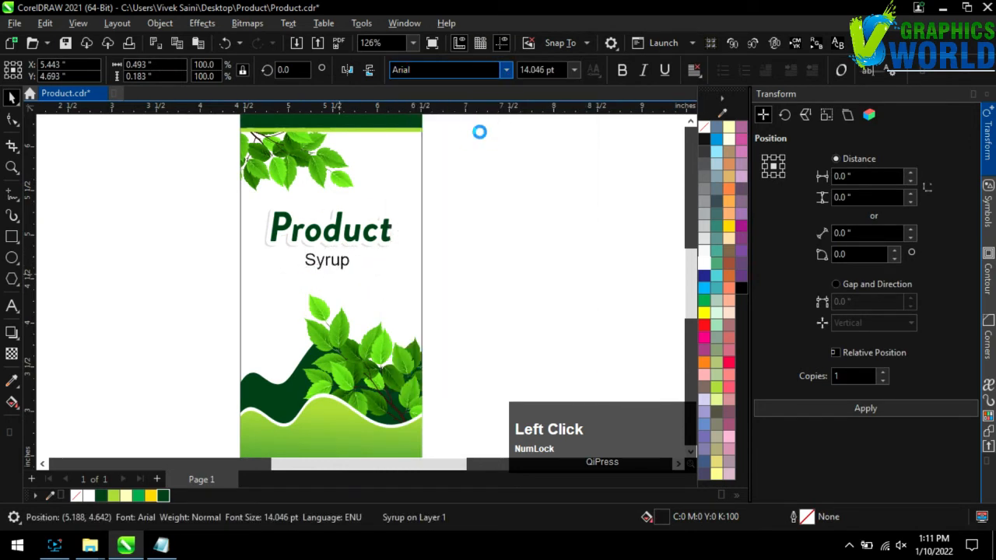
Centre "Product" and "Syrup" horizontally on the label rectangle and nudge both words slightly down.
{"action": "left_click_drag", "start_coordinate": [487, 306], "coordinate": [192, 179]}
{"action": "left_click", "coordinate": [390, 301], "text": "shift"}
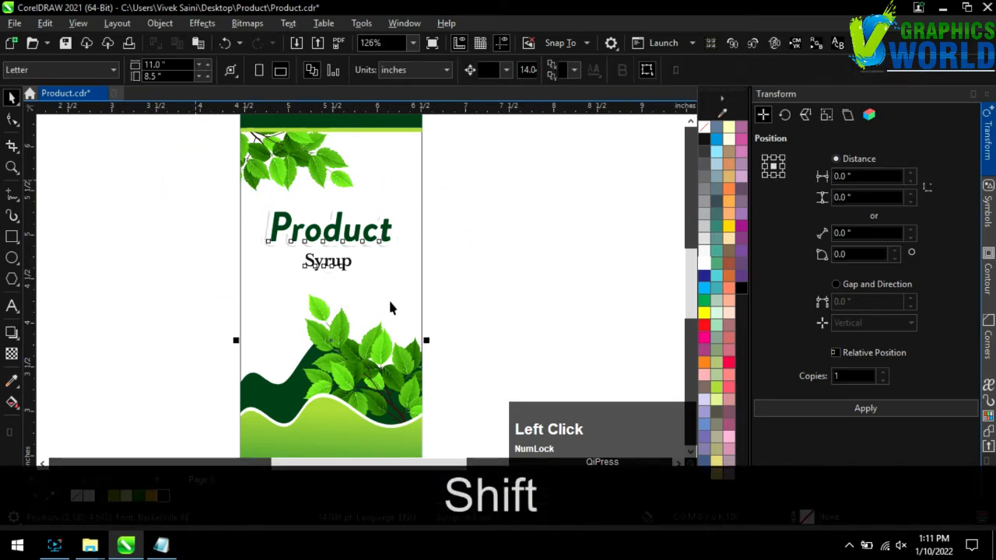
{"action": "key", "text": "c"}
{"action": "left_click_drag", "start_coordinate": [523, 281], "coordinate": [202, 199]}
{"action": "key", "text": "Down"}
{"action": "key", "text": "Down"}
{"action": "key", "text": "Down"}
{"action": "key", "text": "Down"}
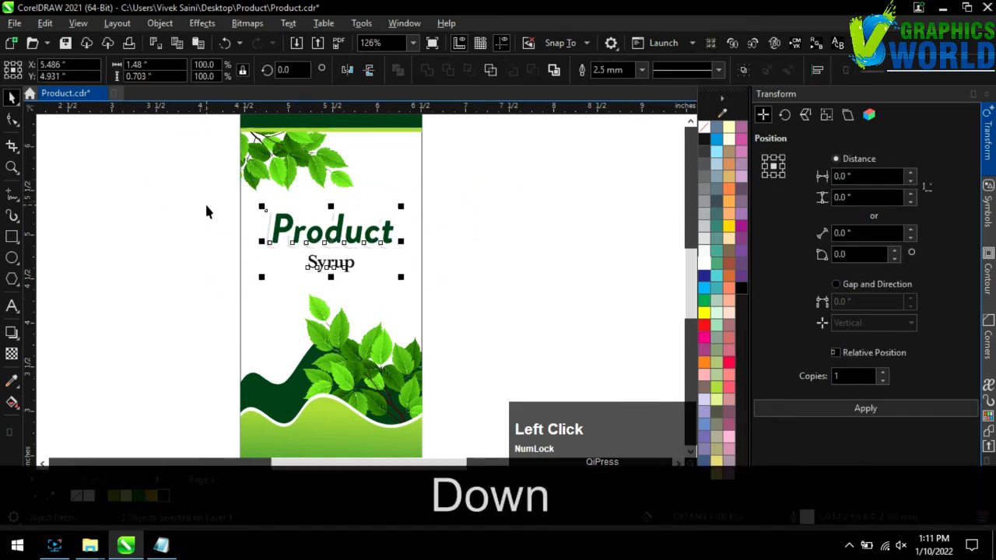
Enlarge both words together from their centre to about 109.5% and save the document.
{"action": "left_click_drag", "start_coordinate": [401, 210], "coordinate": [413, 211]}
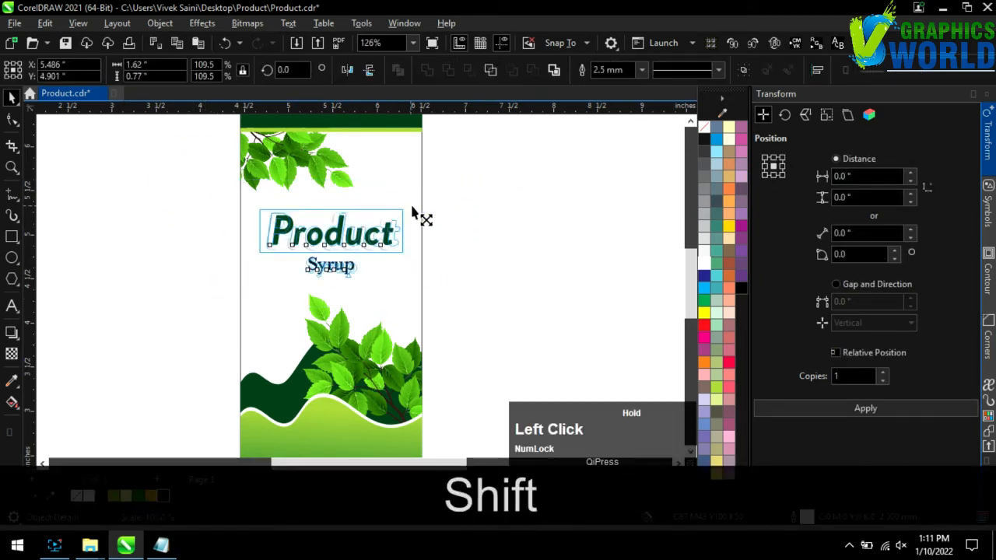
{"action": "left_click", "coordinate": [467, 274]}
{"action": "scroll", "coordinate": [407, 273], "scroll_direction": "down", "scroll_amount": 2}
{"action": "left_click", "coordinate": [449, 257]}
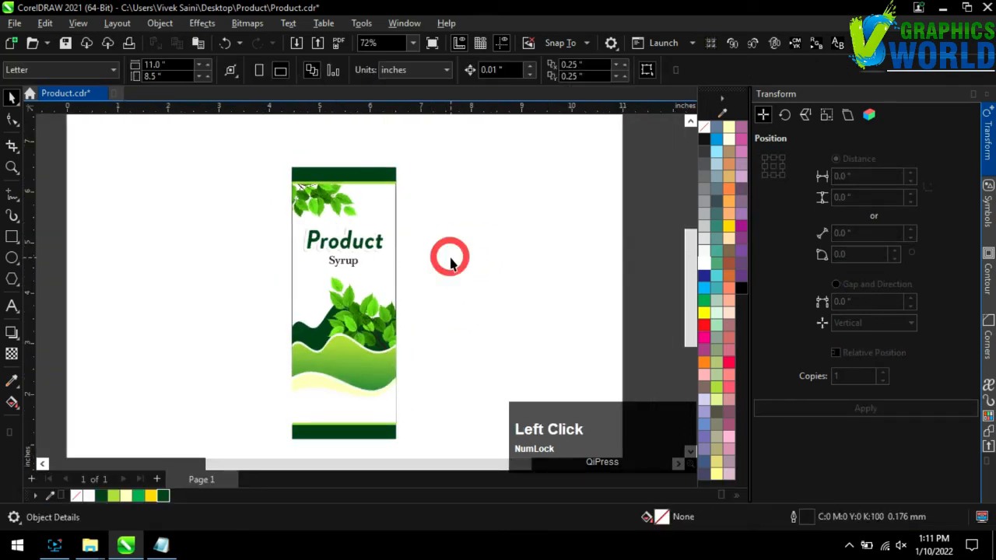
{"action": "key", "text": "ctrl+s"}
Draw an ellipse about 0.44" wide and 0.22" high over the light green line below the label's top strip.
{"action": "scroll", "coordinate": [425, 181], "scroll_direction": "up", "scroll_amount": 1}
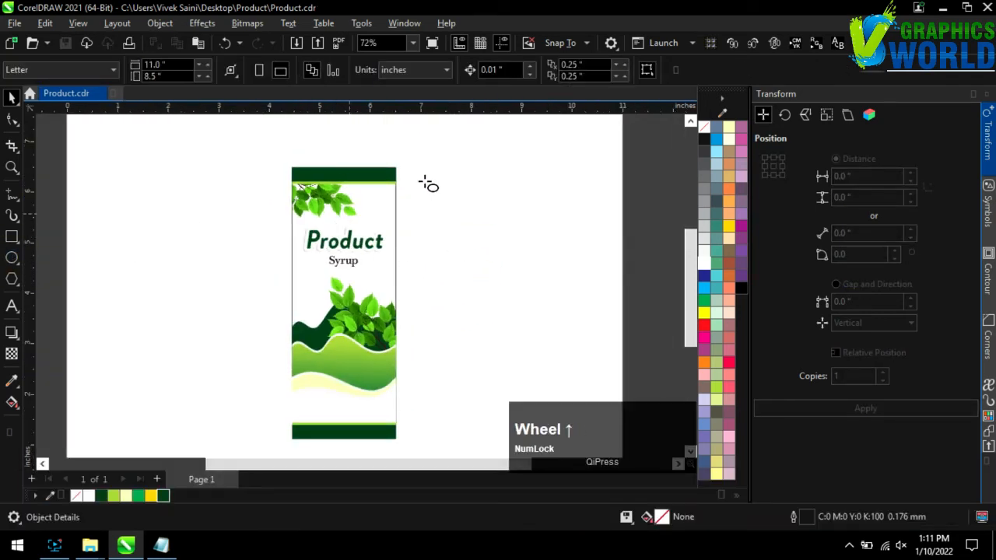
{"action": "scroll", "coordinate": [428, 184], "scroll_direction": "up", "scroll_amount": 4}
{"action": "key", "text": "F7"}
{"action": "left_click_drag", "start_coordinate": [310, 200], "coordinate": [378, 233]}
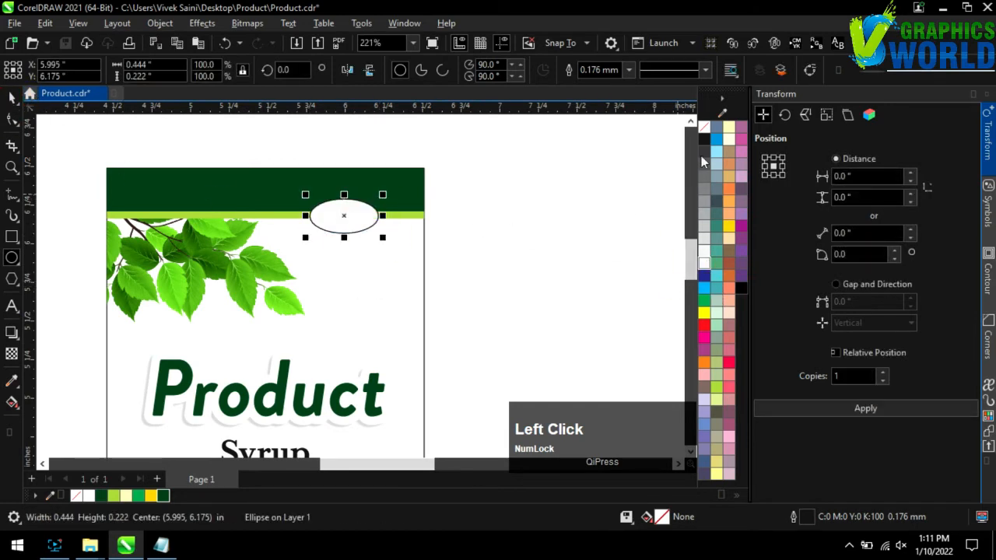
Centre the white, outline-free ellipse vertically on the light green line and shift it closer to the label's right edge.
{"action": "key", "text": "space"}
{"action": "left_click", "coordinate": [394, 215], "text": "shift"}
{"action": "key", "text": "shift+e"}
{"action": "left_click", "coordinate": [488, 254]}
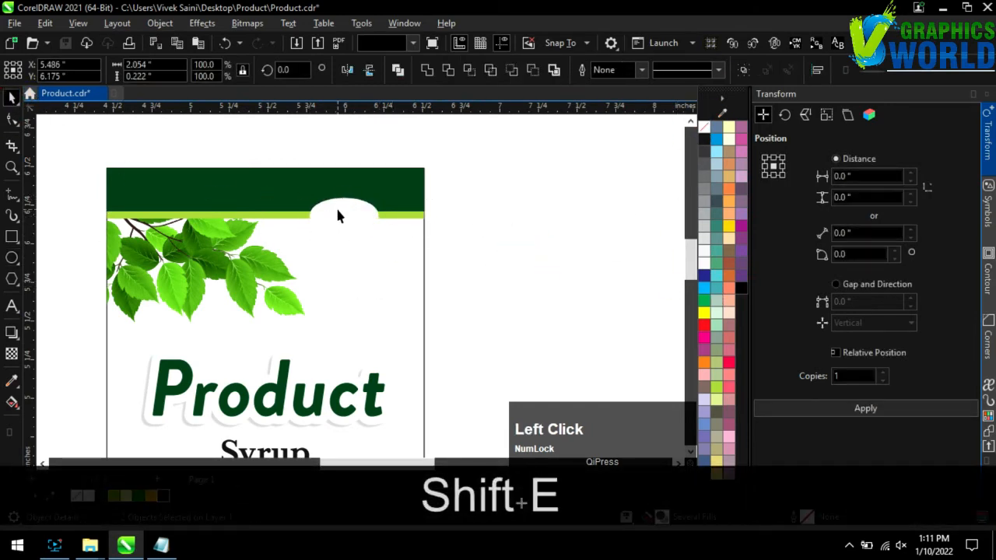
{"action": "left_click", "coordinate": [346, 215]}
Duplicate the white ellipse in place, shrink the copy to about 0.384" × 0.192", and fill it with lime green C40 M0 Y100 K0.
{"action": "left_click", "coordinate": [790, 407]}
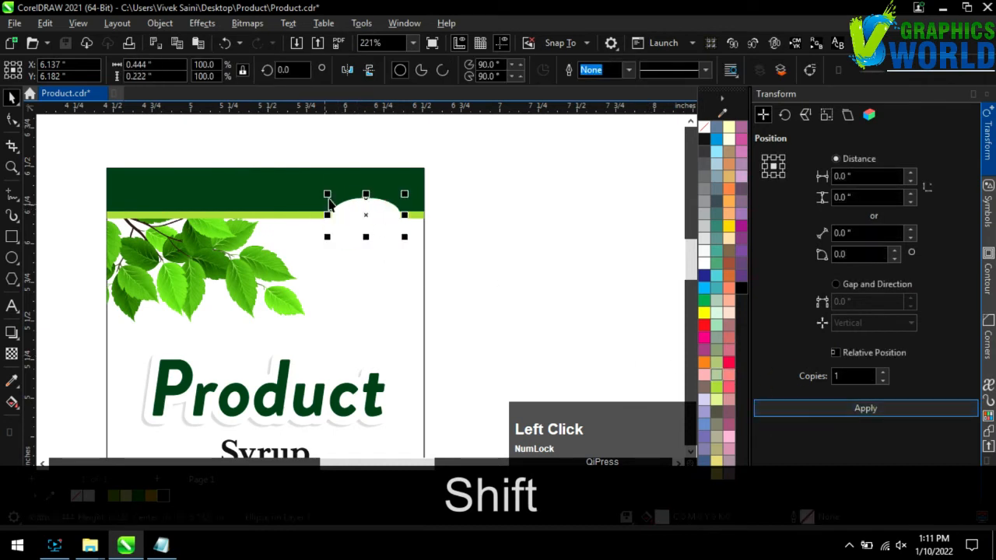
{"action": "scroll", "coordinate": [455, 210], "scroll_direction": "up", "scroll_amount": 3}
{"action": "left_click_drag", "start_coordinate": [455, 207], "coordinate": [458, 206]}
{"action": "left_click", "coordinate": [716, 387]}
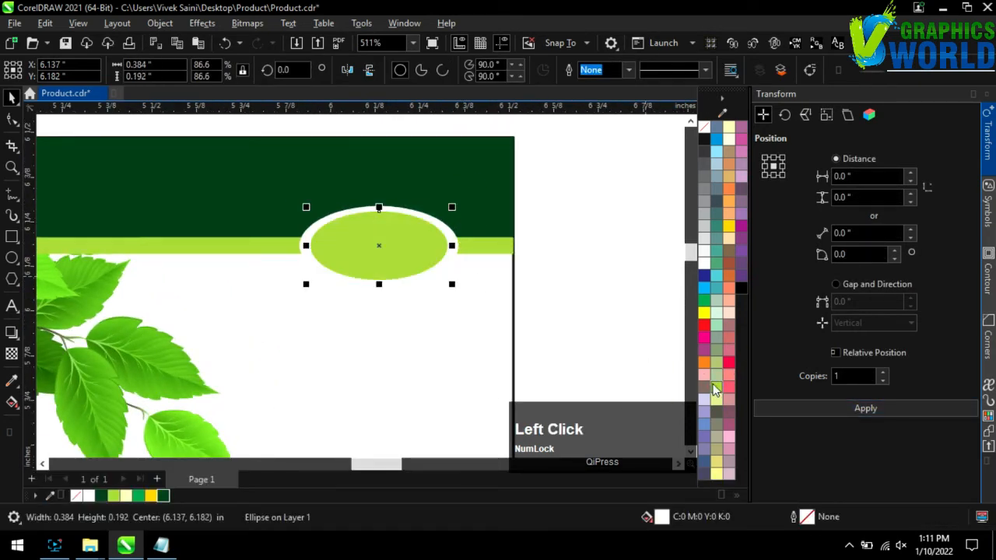
Duplicate the lime ellipse in place, shrink the copy to about 0.361" × 0.18", and fill it white.
{"action": "left_click", "coordinate": [778, 408]}
{"action": "scroll", "coordinate": [322, 225], "scroll_direction": "up", "scroll_amount": 2}
{"action": "scroll", "coordinate": [555, 231], "scroll_direction": "up", "scroll_amount": 2}
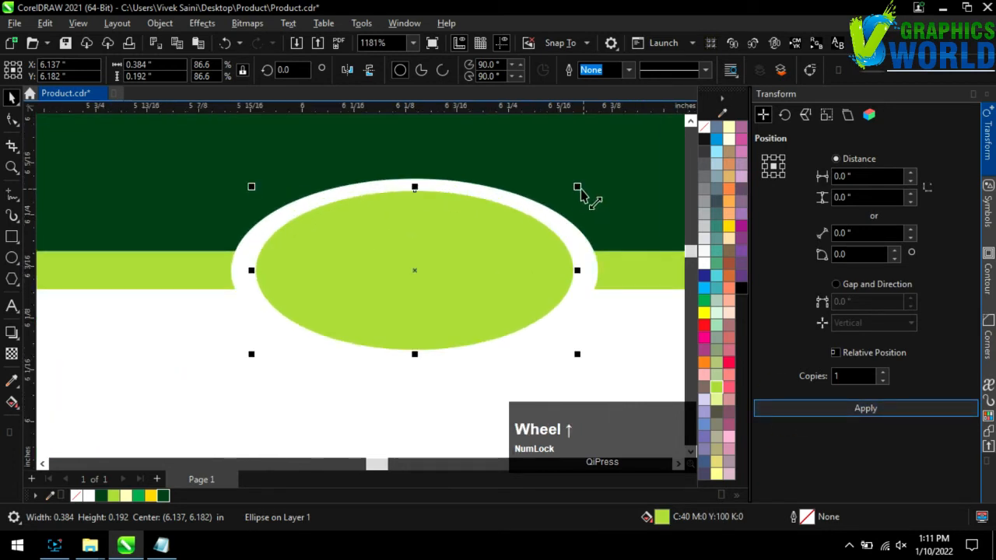
{"action": "left_click_drag", "start_coordinate": [578, 189], "coordinate": [583, 184]}
{"action": "left_click", "coordinate": [705, 264]}
{"action": "scroll", "coordinate": [337, 198], "scroll_direction": "down", "scroll_amount": 4}
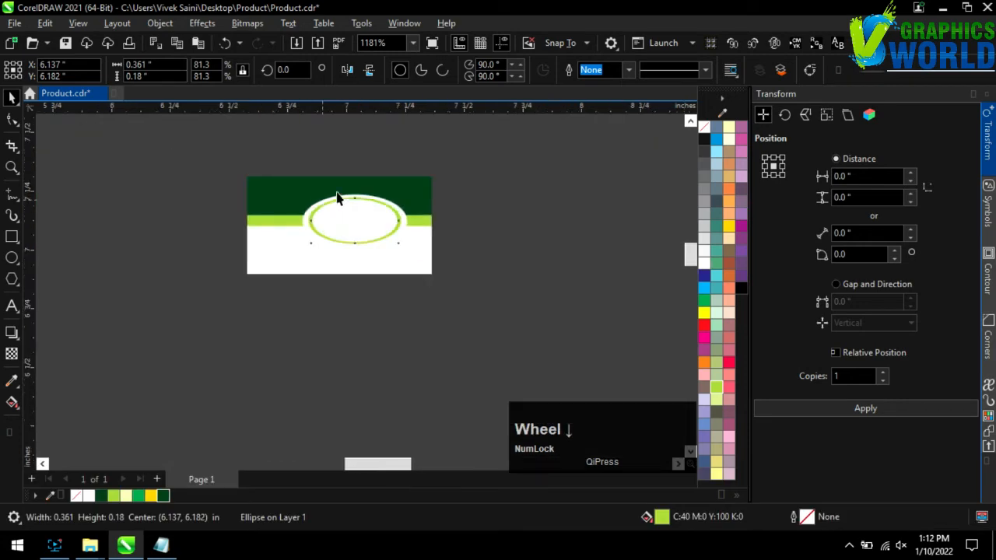
{"action": "left_click", "coordinate": [529, 222]}
Copy "200 ml." from New Text Document in Notepad and paste it into CorelDRAW as text above the label.
{"action": "left_click", "coordinate": [161, 545]}
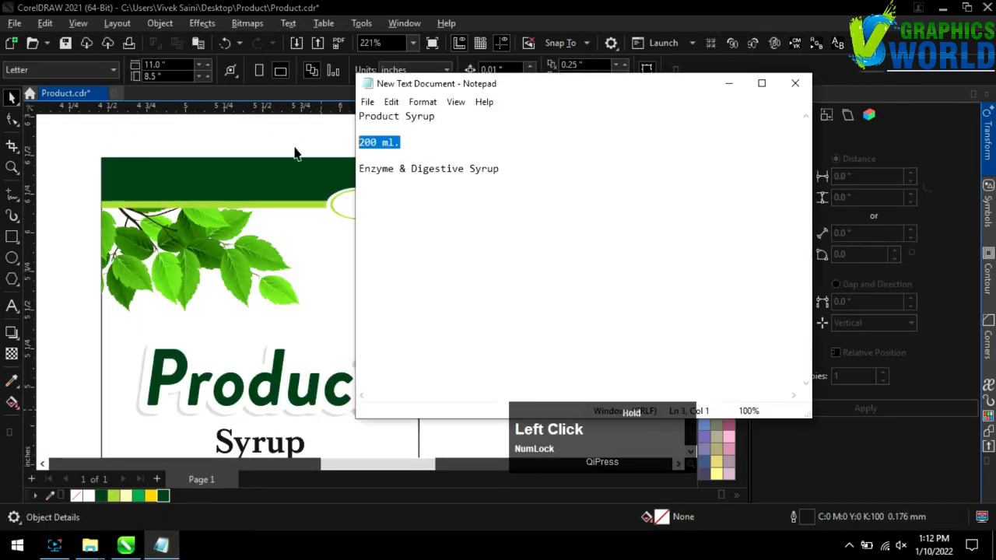
{"action": "key", "text": "ctrl+c"}
{"action": "left_click", "coordinate": [12, 307]}
{"action": "left_click", "coordinate": [233, 140]}
{"action": "key", "text": "ctrl+v"}
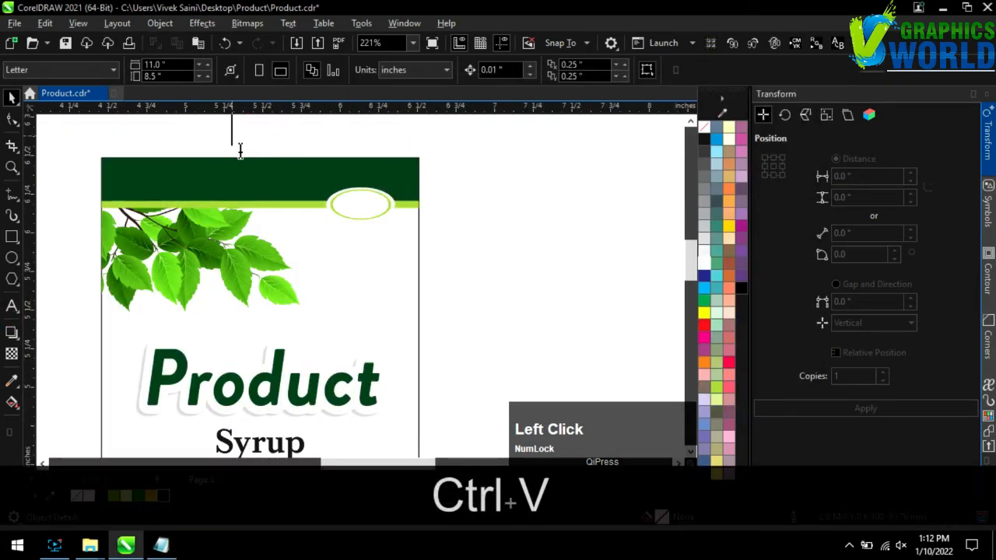
Set the "200 ml." text to bold 9 pt and move it onto the ellipse badge.
{"action": "key", "text": "ctrl+a"}
{"action": "left_click", "coordinate": [575, 71]}
{"action": "left_click", "coordinate": [537, 132]}
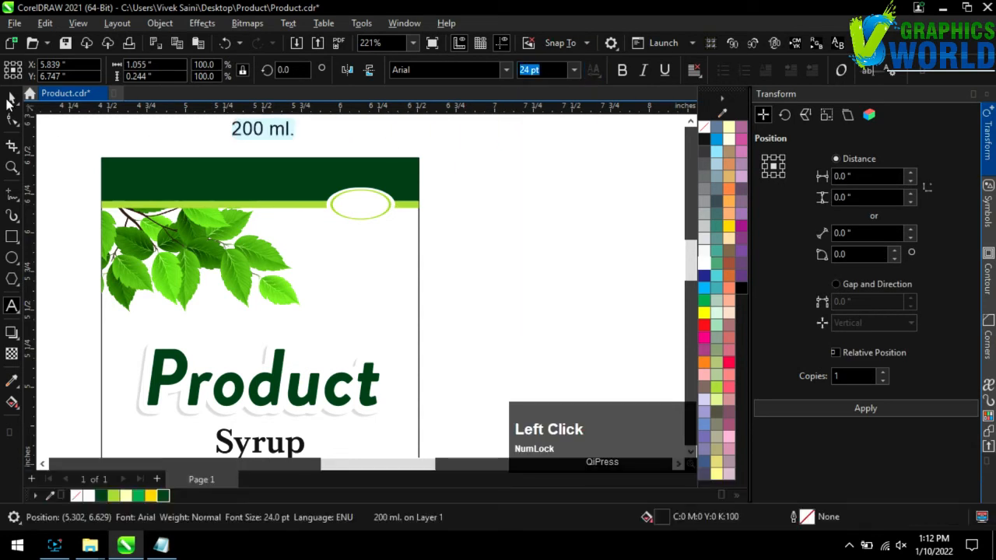
{"action": "left_click_drag", "start_coordinate": [288, 131], "coordinate": [390, 206]}
{"action": "scroll", "coordinate": [390, 206], "scroll_direction": "up", "scroll_amount": 2}
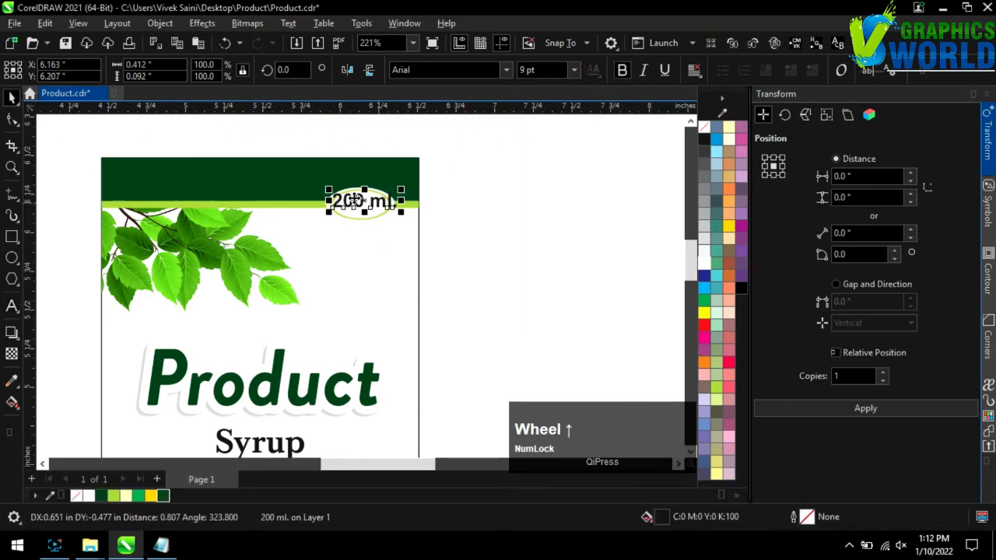
Shrink "200 ml." to about 6.3 pt and centre it horizontally and vertically in the ellipse badge.
{"action": "left_click", "coordinate": [391, 187]}
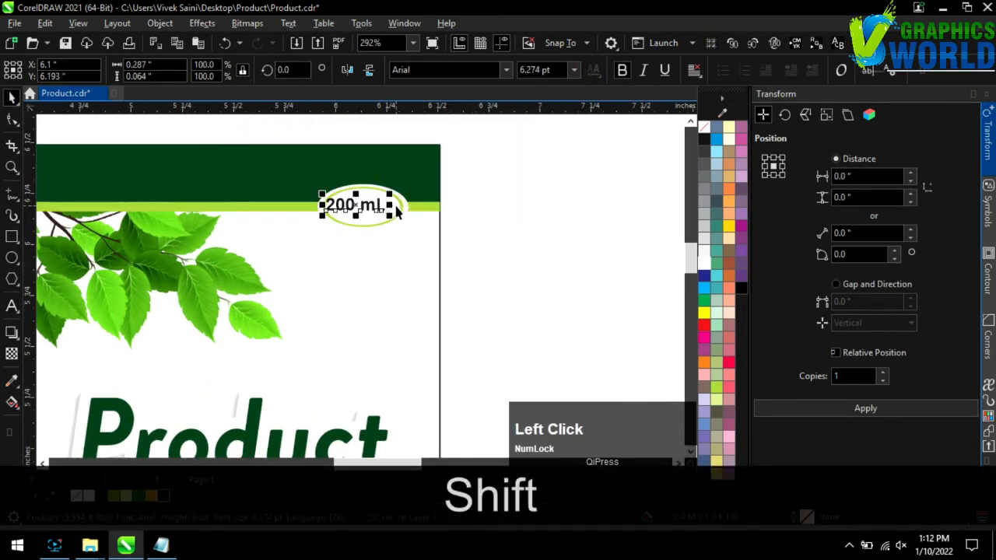
{"action": "left_click", "coordinate": [398, 204], "text": "shift"}
{"action": "key", "text": "c"}
{"action": "key", "text": "e"}
{"action": "left_click", "coordinate": [523, 243]}
{"action": "scroll", "coordinate": [450, 167], "scroll_direction": "down", "scroll_amount": 5}
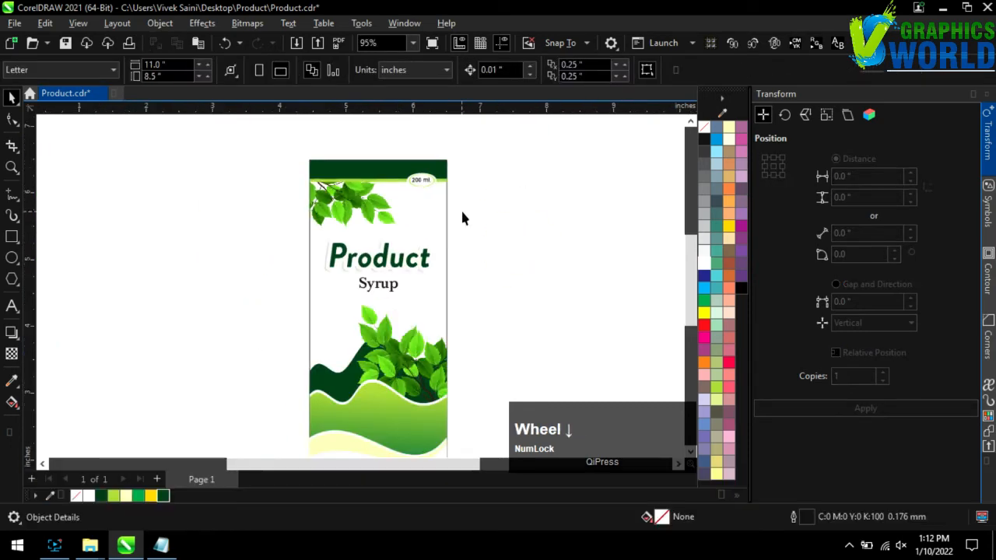
Copy "Enzyme & Digestive Syrup" from New Text Document in Notepad and paste it into CorelDRAW, starting beside the label.
{"action": "left_click", "coordinate": [490, 270]}
{"action": "left_click", "coordinate": [161, 544]}
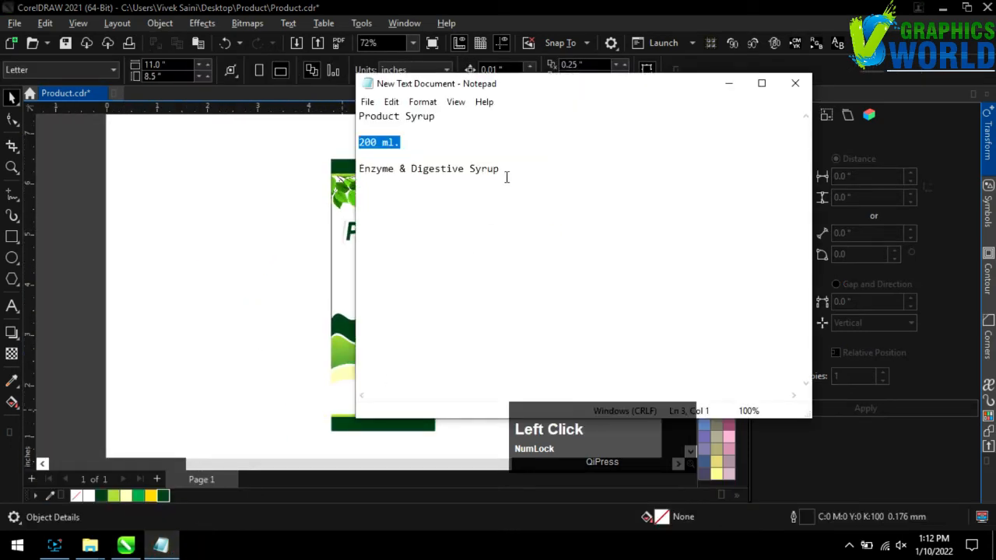
{"action": "left_click_drag", "start_coordinate": [506, 173], "coordinate": [356, 168]}
{"action": "key", "text": "ctrl+c"}
{"action": "left_click", "coordinate": [233, 317]}
{"action": "key", "text": "ctrl+v"}
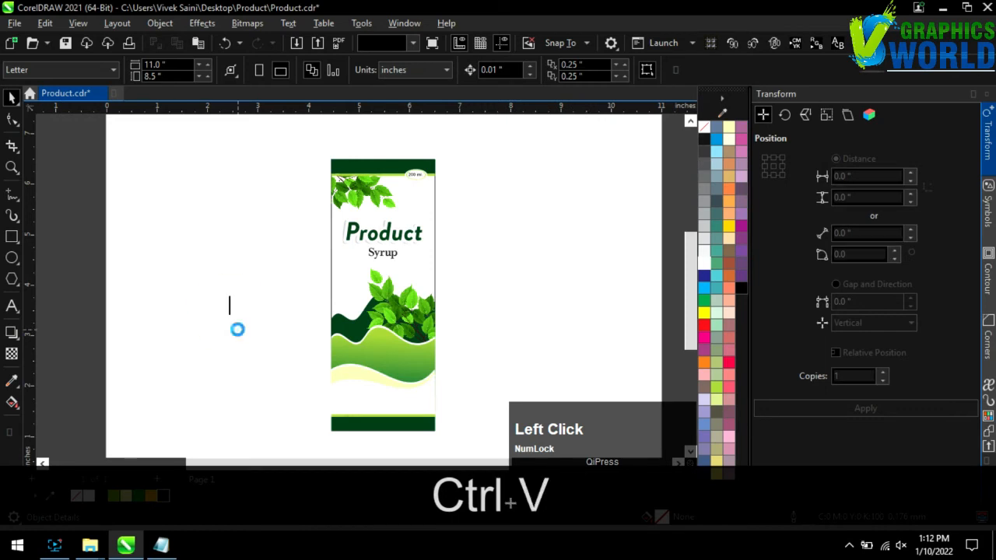
Set "Enzyme & Digestive Syrup" in Baskerville BE Regular and break it onto a second line after the "&".
{"action": "key", "text": "ctrl+a"}
{"action": "left_click", "coordinate": [506, 69]}
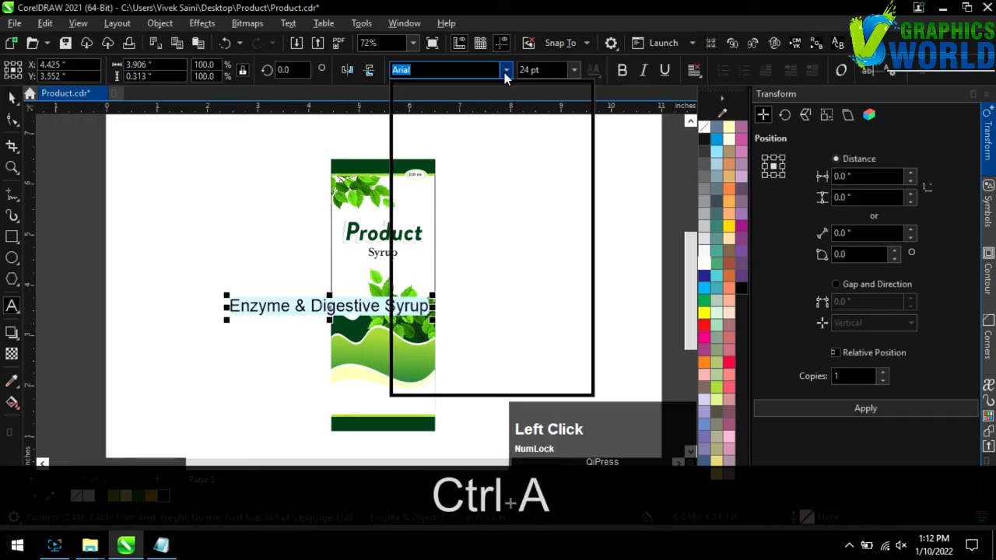
{"action": "left_click", "coordinate": [451, 109]}
{"action": "left_click", "coordinate": [391, 309]}
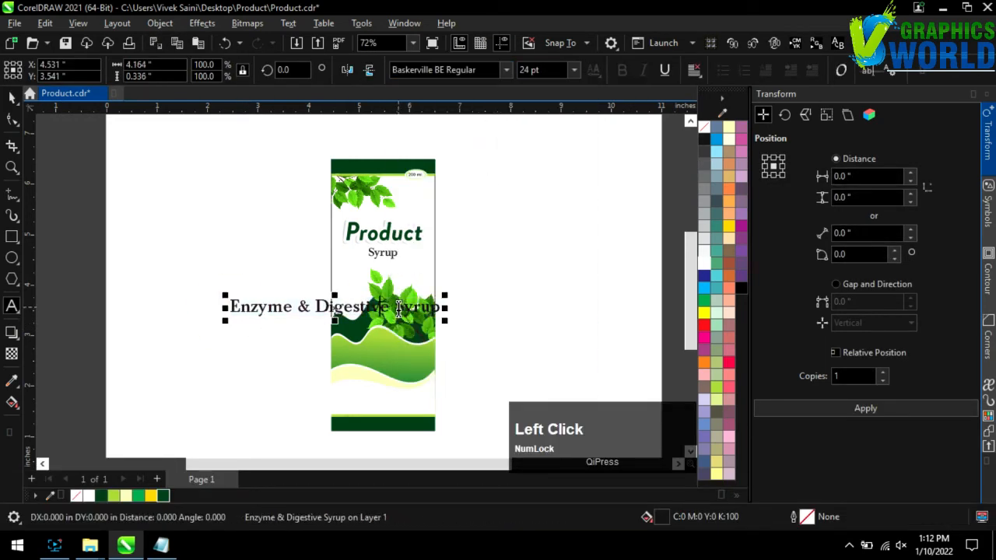
{"action": "left_click", "coordinate": [314, 308]}
{"action": "key", "text": "Return"}
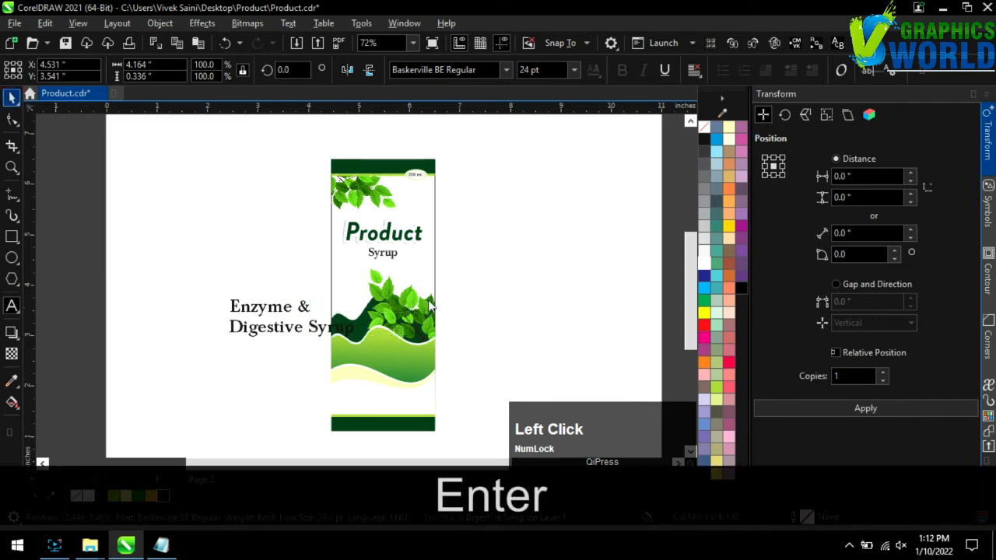
Centre-align the two lines of "Enzyme & Digestive Syrup".
{"action": "key", "text": "ctrl+space"}
{"action": "left_click", "coordinate": [693, 69]}
{"action": "left_click", "coordinate": [707, 118]}
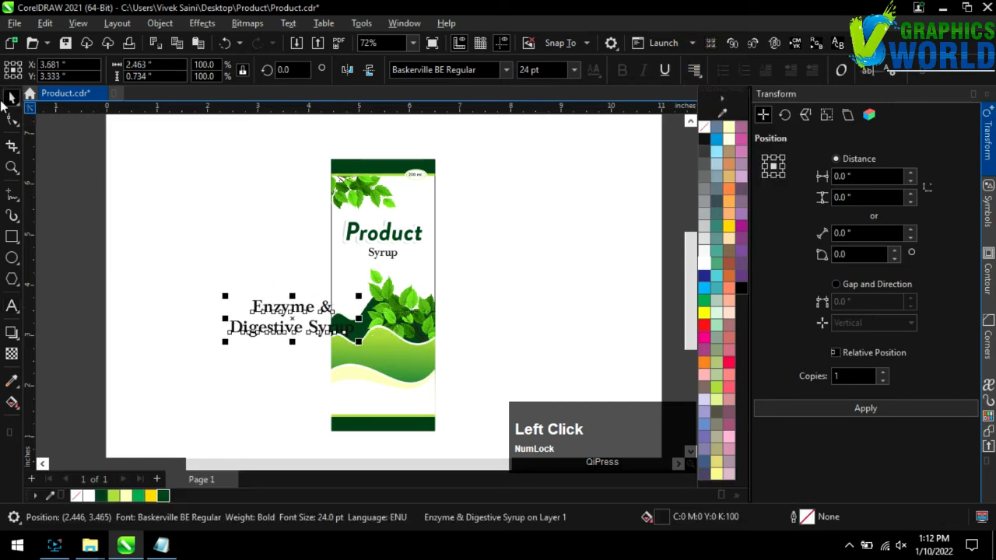
Shrink "Enzyme & Digestive Syrup" to about 10.8 pt, place it between the waves and the bottom strip, and centre it horizontally on the label.
{"action": "left_click_drag", "start_coordinate": [358, 296], "coordinate": [401, 432]}
{"action": "scroll", "coordinate": [412, 425], "scroll_direction": "up", "scroll_amount": 2}
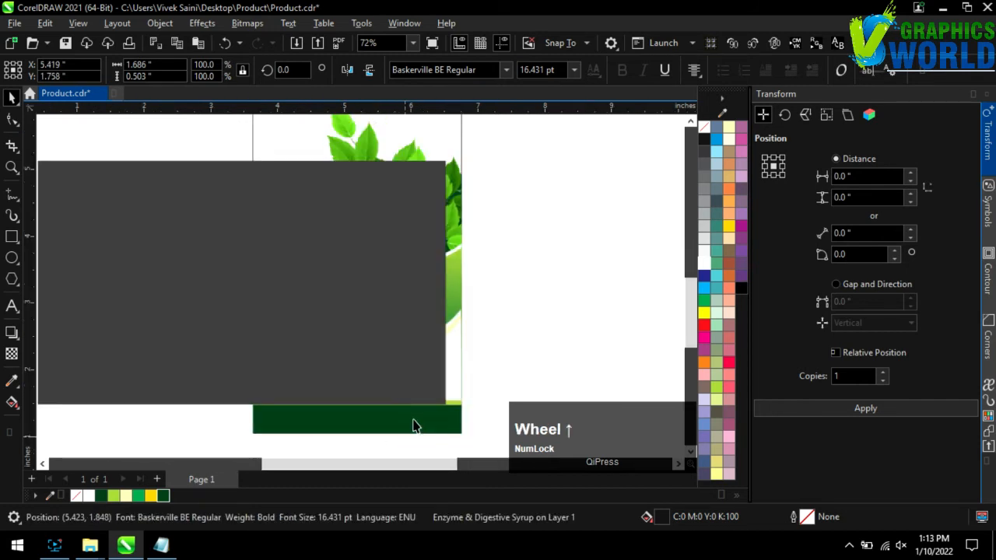
{"action": "scroll", "coordinate": [414, 424], "scroll_direction": "up", "scroll_amount": 2}
{"action": "left_click_drag", "start_coordinate": [442, 331], "coordinate": [384, 354]}
{"action": "left_click", "coordinate": [469, 359], "text": "shift"}
{"action": "key", "text": "shift+c"}
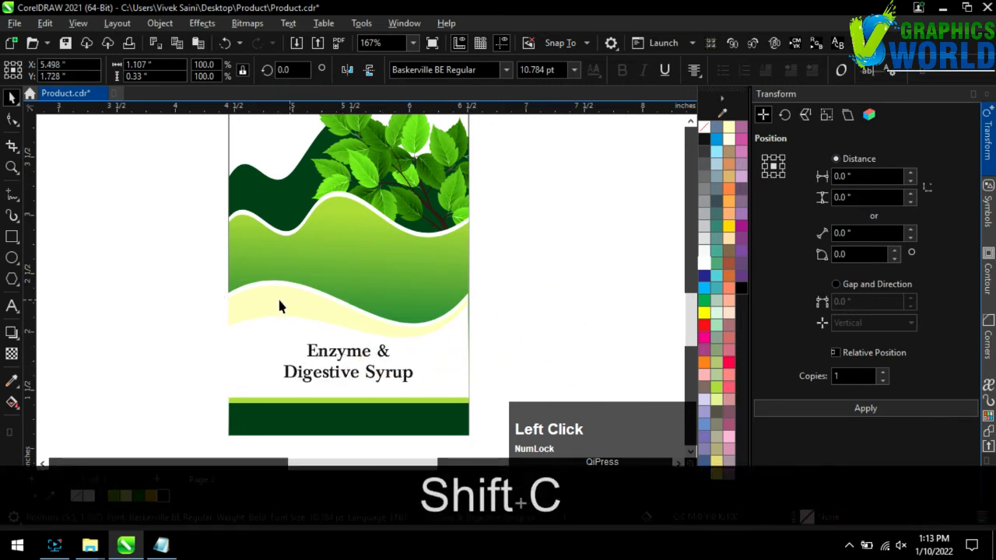
Recolour the pale cream wave to a stronger yellow, C:2 M:0 Y:74 K:0, and save the document.
{"action": "left_click", "coordinate": [280, 306]}
{"action": "left_click_drag", "start_coordinate": [728, 226], "coordinate": [744, 246]}
{"action": "scroll", "coordinate": [436, 311], "scroll_direction": "down", "scroll_amount": 4}
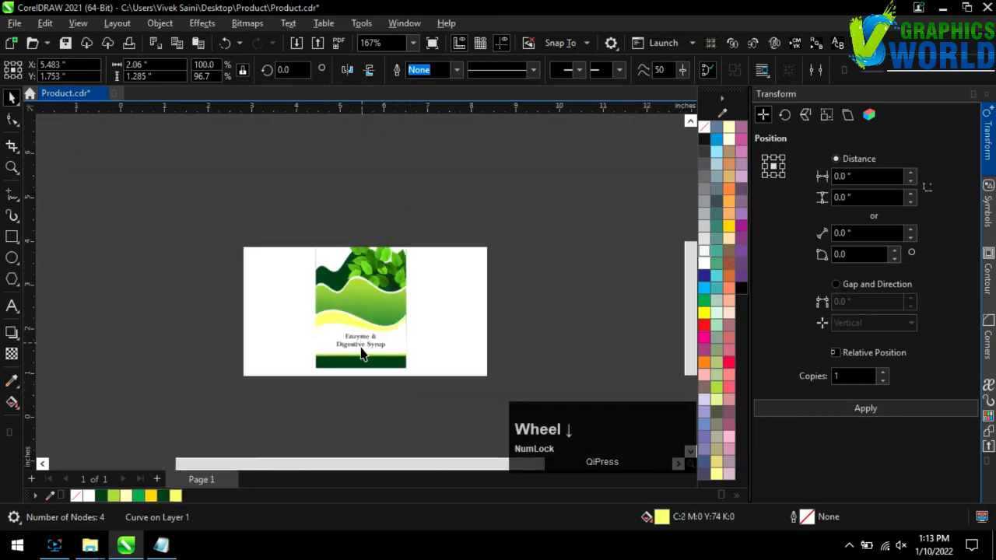
{"action": "left_click", "coordinate": [427, 205]}
{"action": "scroll", "coordinate": [427, 208], "scroll_direction": "up", "scroll_amount": 1}
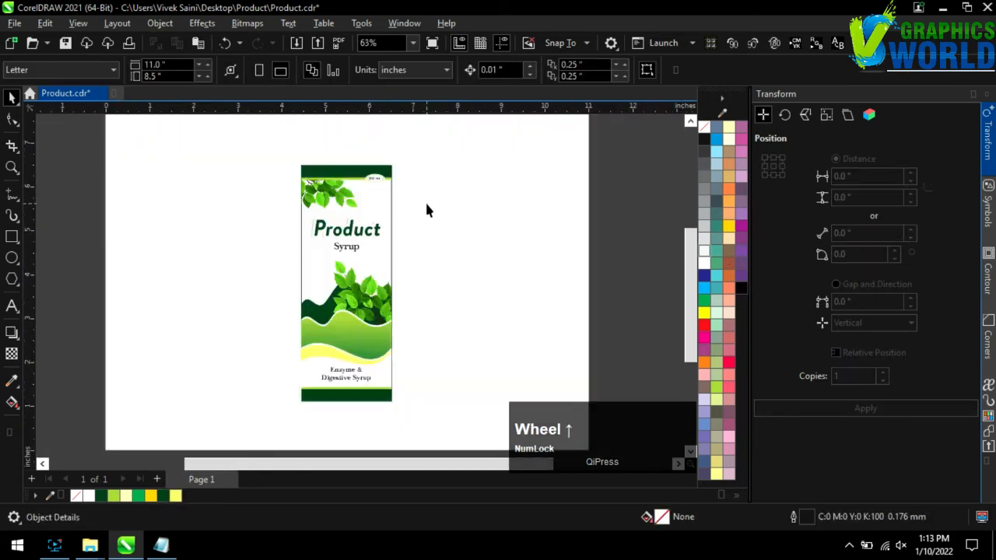
{"action": "key", "text": "ctrl+s"}
Apply a mesh fill to the label's background rectangle, add an intersection near the upper-right area and colour the mesh there lime green.
{"action": "scroll", "coordinate": [406, 225], "scroll_direction": "up", "scroll_amount": 1}
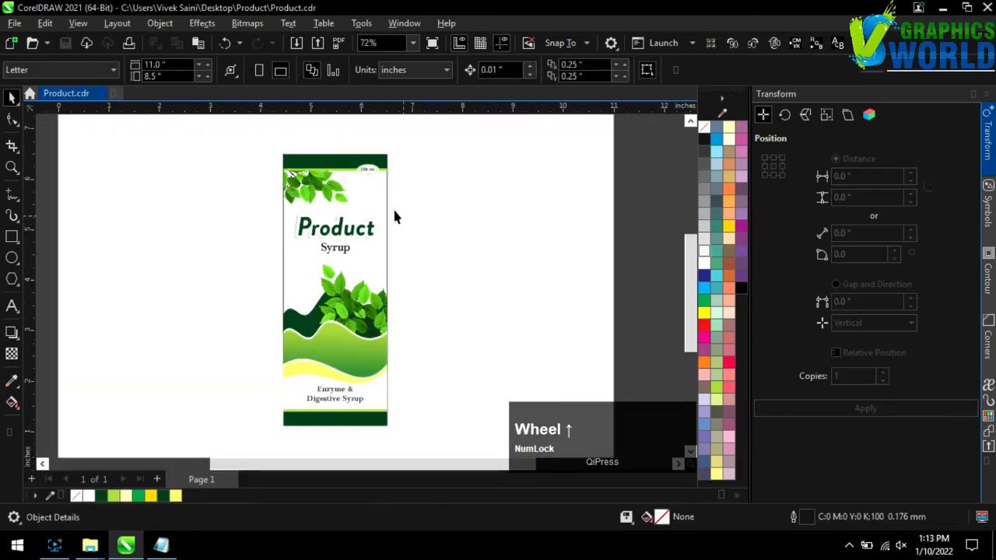
{"action": "left_click", "coordinate": [376, 197]}
{"action": "key", "text": "m"}
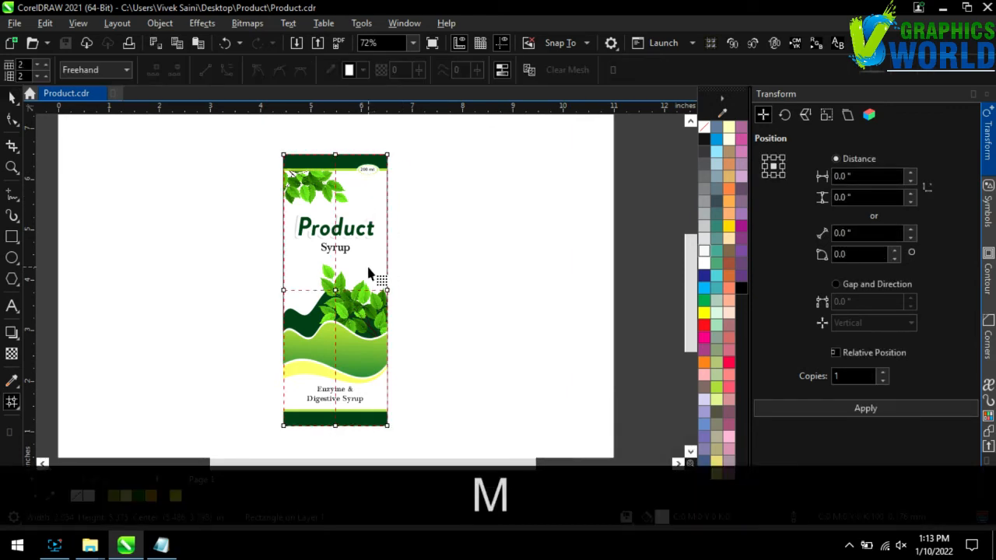
{"action": "left_click", "coordinate": [359, 199]}
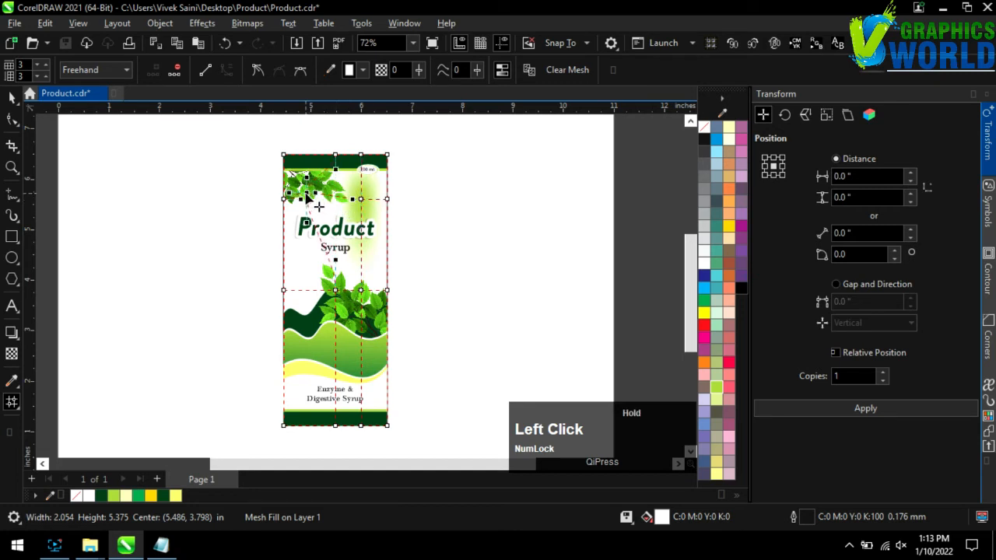
{"action": "left_click", "coordinate": [716, 388]}
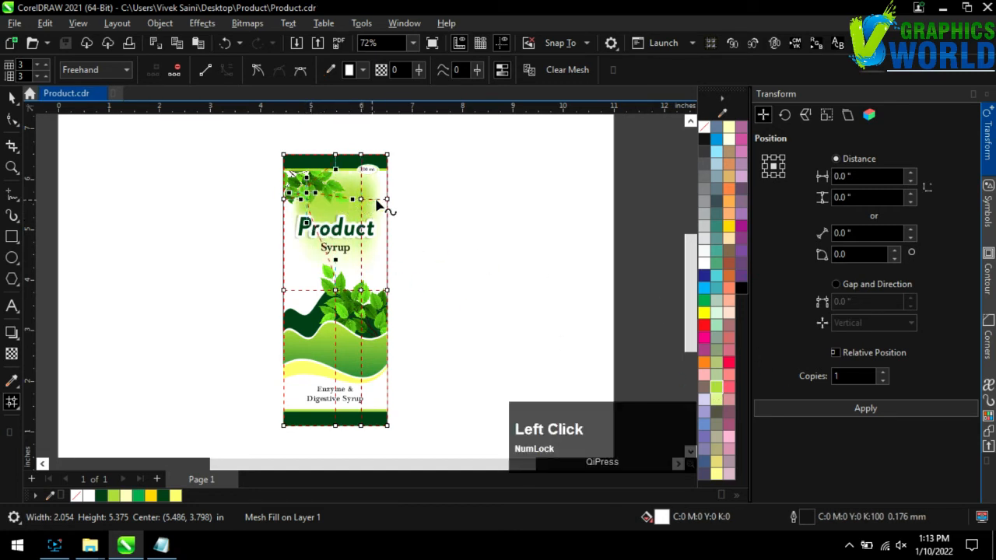
Spread lime green (C:40 M:0 Y:100 K:0) to the right-edge mesh node and move the inner node up toward the 200 ml. badge.
{"action": "scroll", "coordinate": [413, 233], "scroll_direction": "up", "scroll_amount": 2}
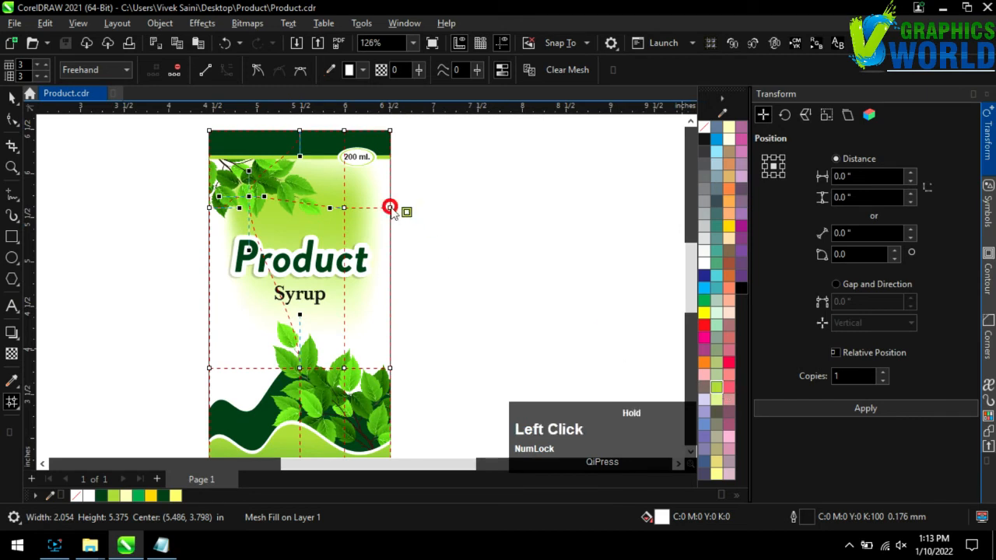
{"action": "left_click_drag", "start_coordinate": [390, 208], "coordinate": [347, 182]}
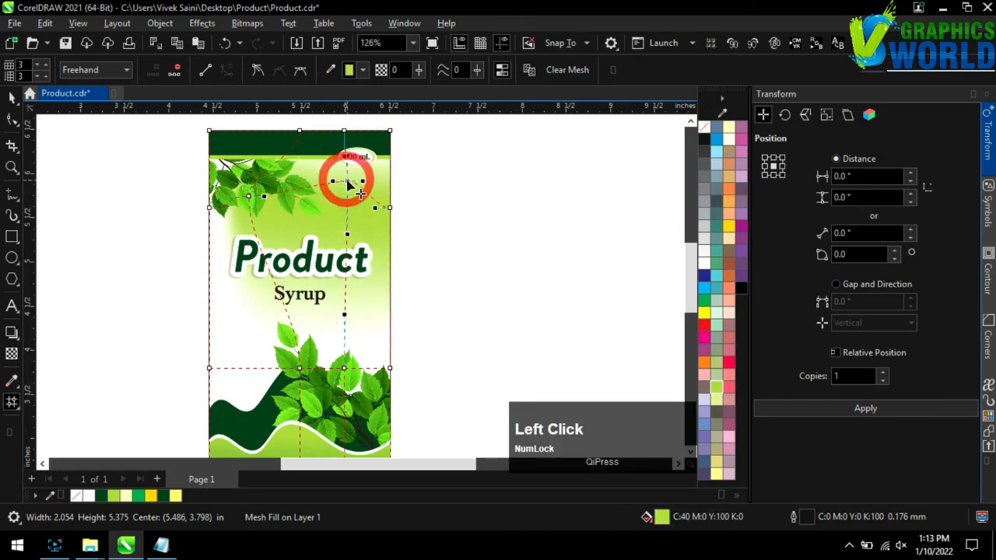
{"action": "scroll", "coordinate": [348, 185], "scroll_direction": "down", "scroll_amount": 2}
Add further mesh intersections between the 200 ml. badge and the "Product" title to refine the green gradient.
{"action": "left_click", "coordinate": [347, 211]}
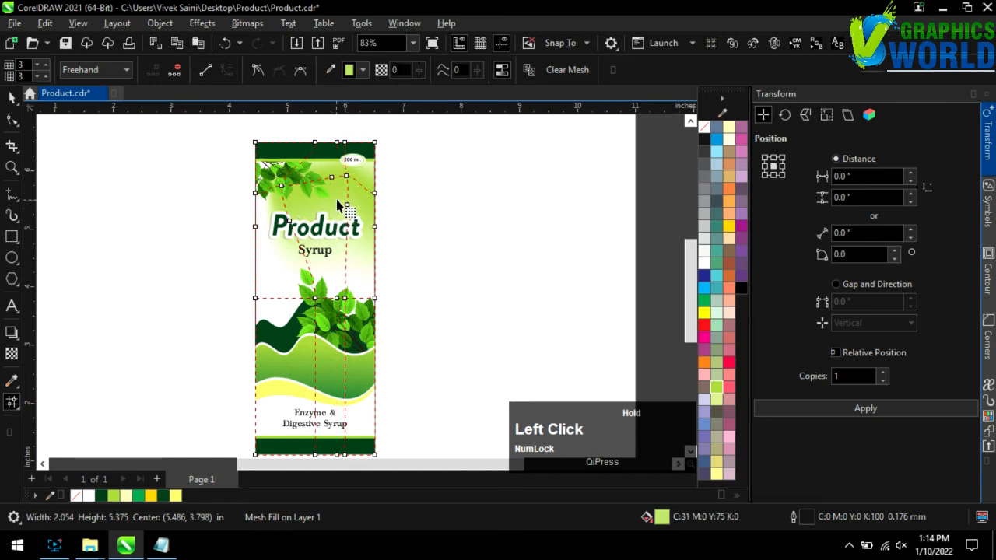
{"action": "scroll", "coordinate": [337, 205], "scroll_direction": "up", "scroll_amount": 2}
{"action": "left_click", "coordinate": [346, 205]}
{"action": "scroll", "coordinate": [346, 206], "scroll_direction": "up", "scroll_amount": 1}
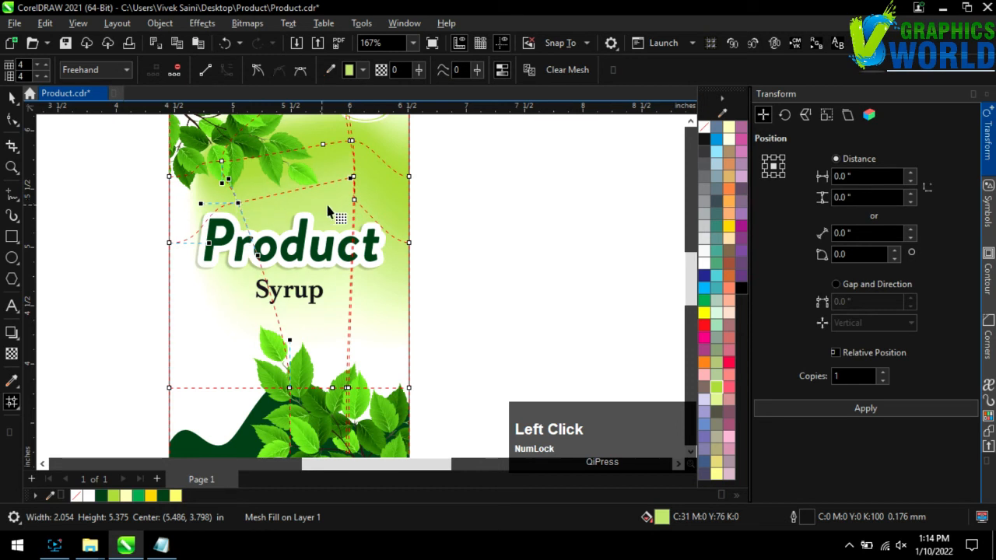
{"action": "scroll", "coordinate": [327, 211], "scroll_direction": "down", "scroll_amount": 1}
{"action": "left_click", "coordinate": [413, 201]}
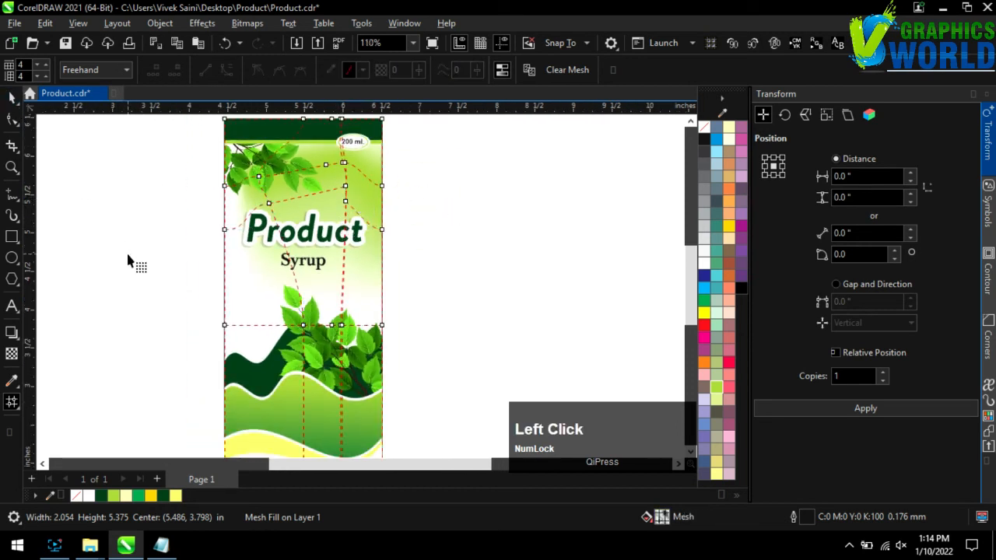
Move the central mesh node left above the dark green hill and colour that area yellow, C:0 M:0 Y:100 K:0.
{"action": "left_click_drag", "start_coordinate": [305, 327], "coordinate": [279, 317]}
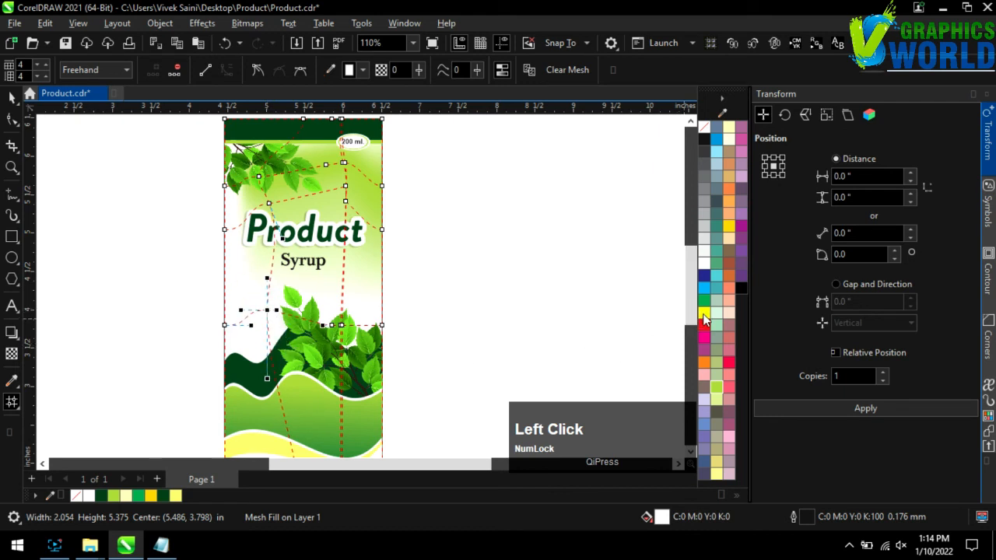
{"action": "left_click_drag", "start_coordinate": [267, 311], "coordinate": [275, 331]}
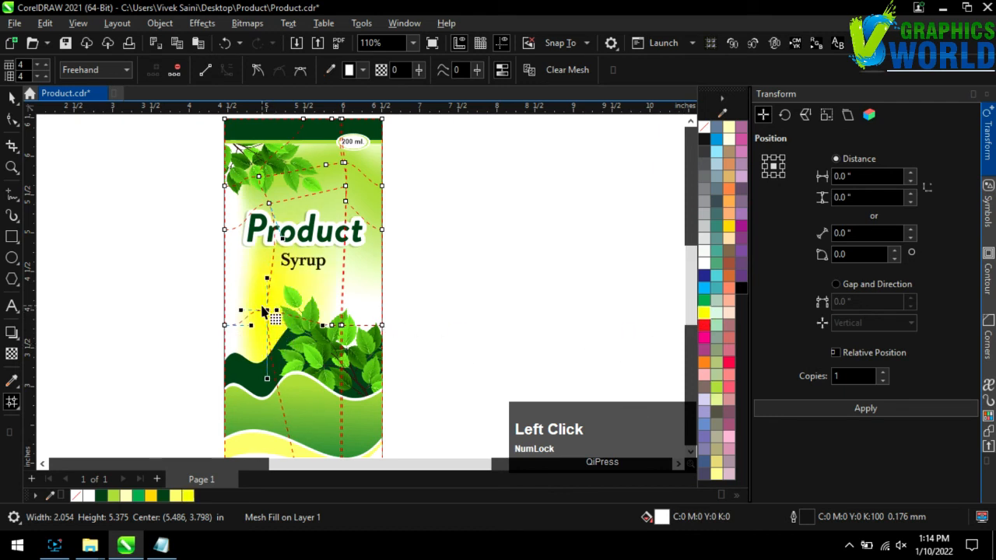
{"action": "left_click_drag", "start_coordinate": [207, 320], "coordinate": [185, 340]}
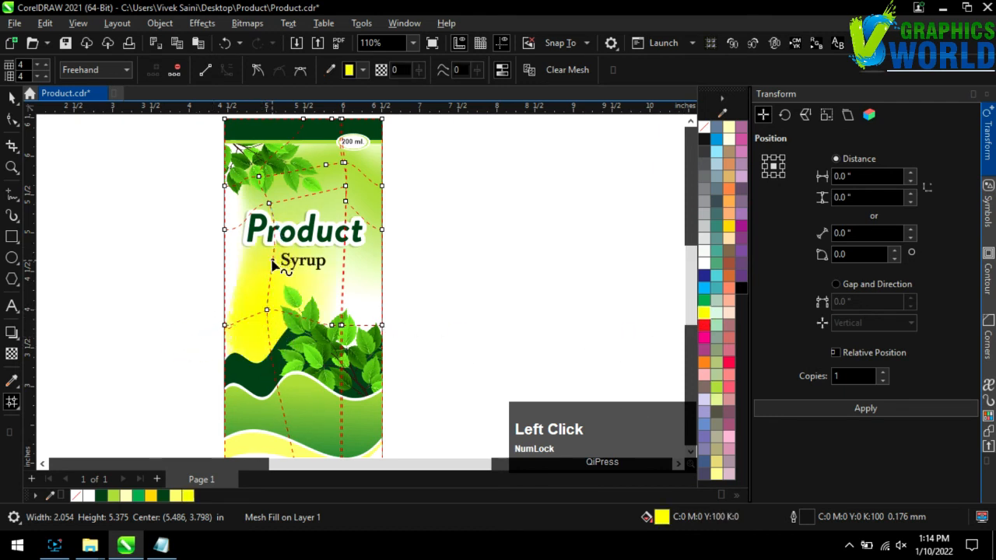
Add mesh intersections below "Syrup" and over the dark hill, using lime green (C:40 M:0 Y:100 K:0) for the lower node, and adjust its position.
{"action": "left_click_drag", "start_coordinate": [272, 265], "coordinate": [269, 275]}
{"action": "left_click", "coordinate": [237, 376]}
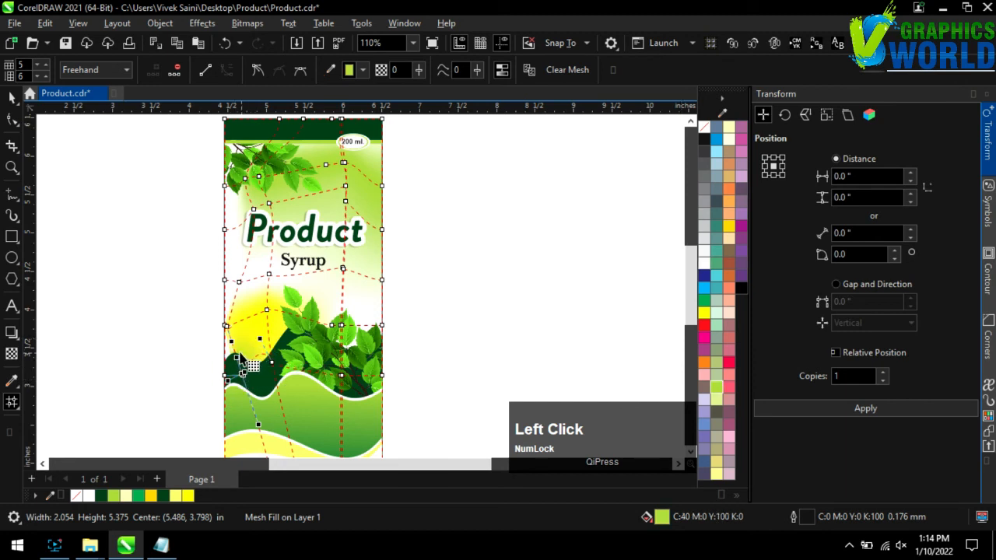
{"action": "left_click", "coordinate": [241, 364]}
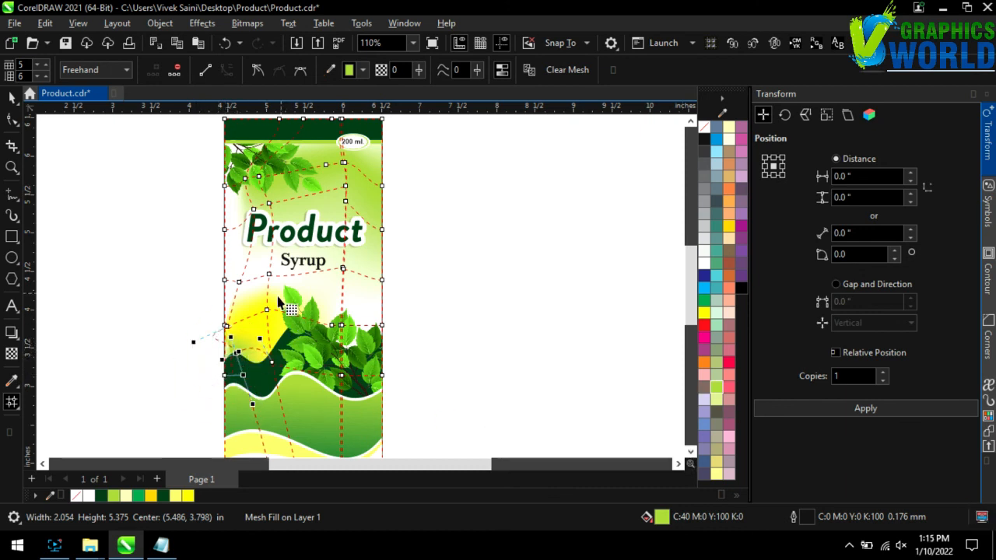
Soften the mesh node above the dark hill to pale yellow, C:0 M:0 Y:40 K:0, shift it slightly right, and finish mesh editing.
{"action": "left_click_drag", "start_coordinate": [267, 309], "coordinate": [268, 315]}
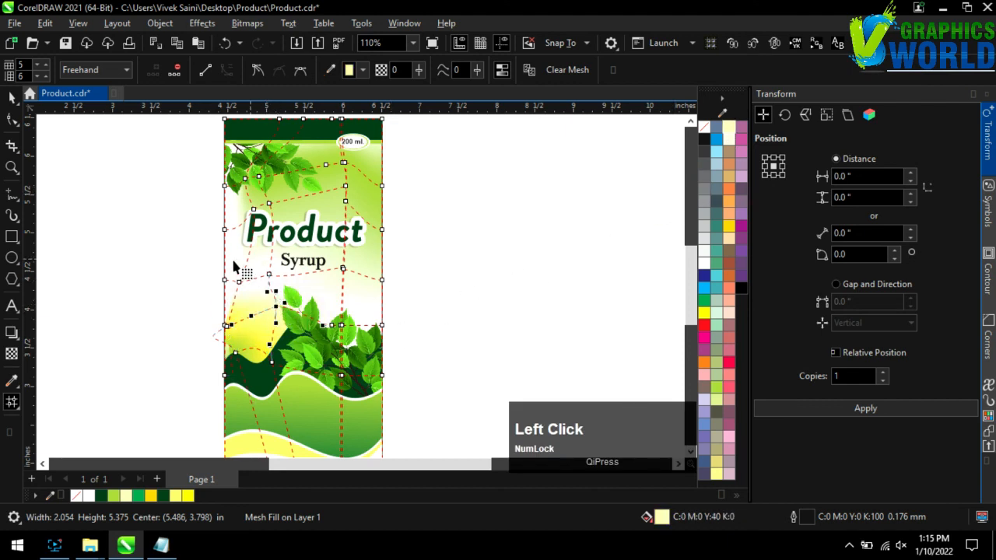
{"action": "left_click", "coordinate": [11, 99]}
{"action": "scroll", "coordinate": [463, 307], "scroll_direction": "up", "scroll_amount": 1}
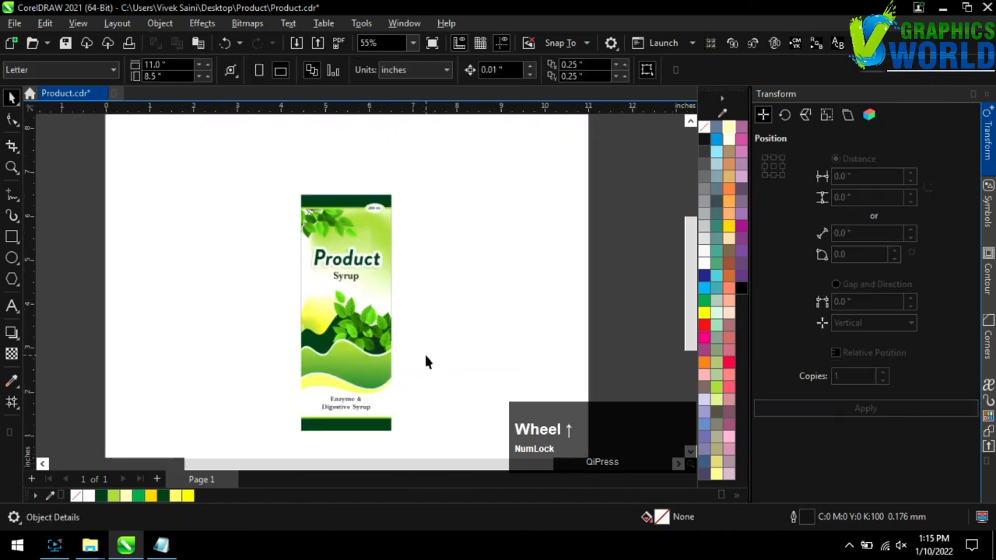
{"action": "left_click", "coordinate": [464, 311]}
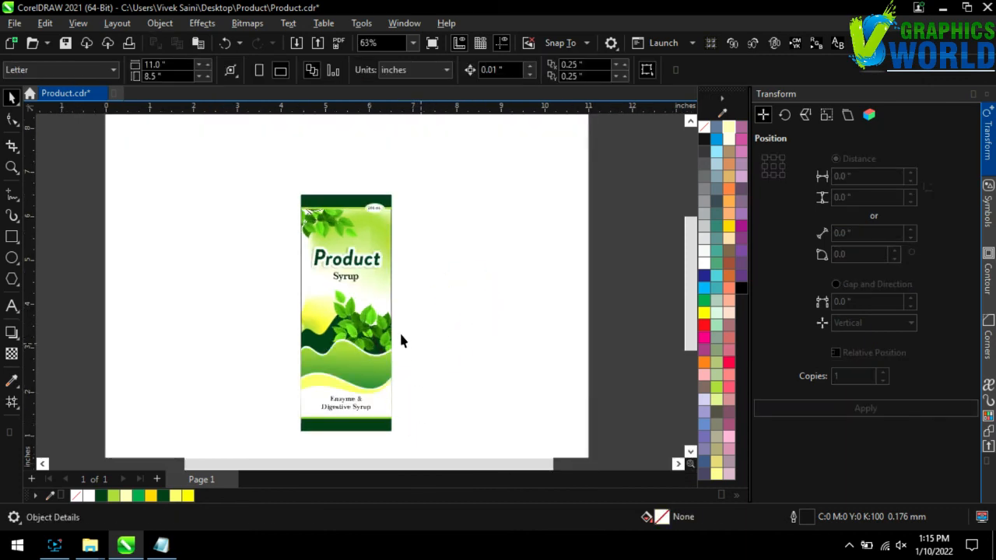
{"action": "scroll", "coordinate": [370, 204], "scroll_direction": "up", "scroll_amount": 1}
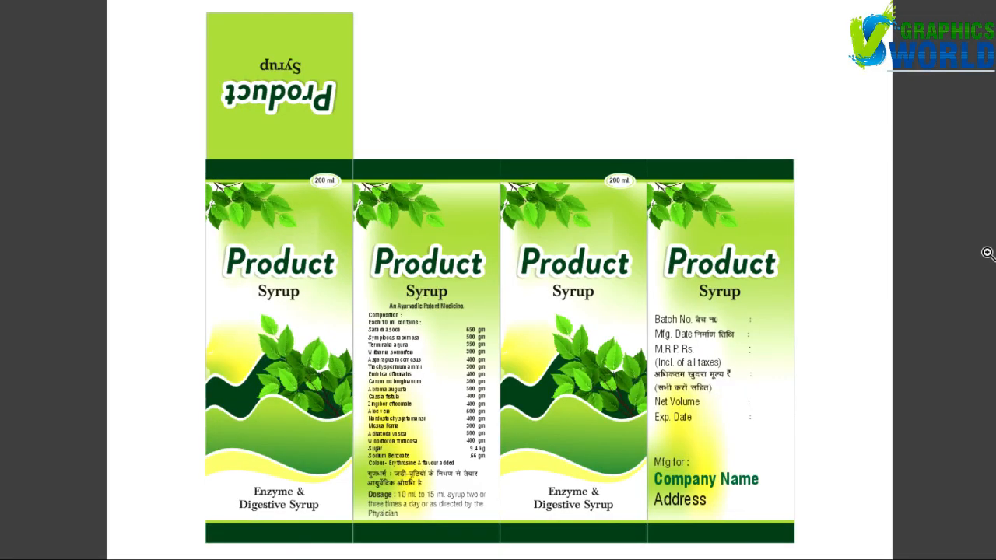